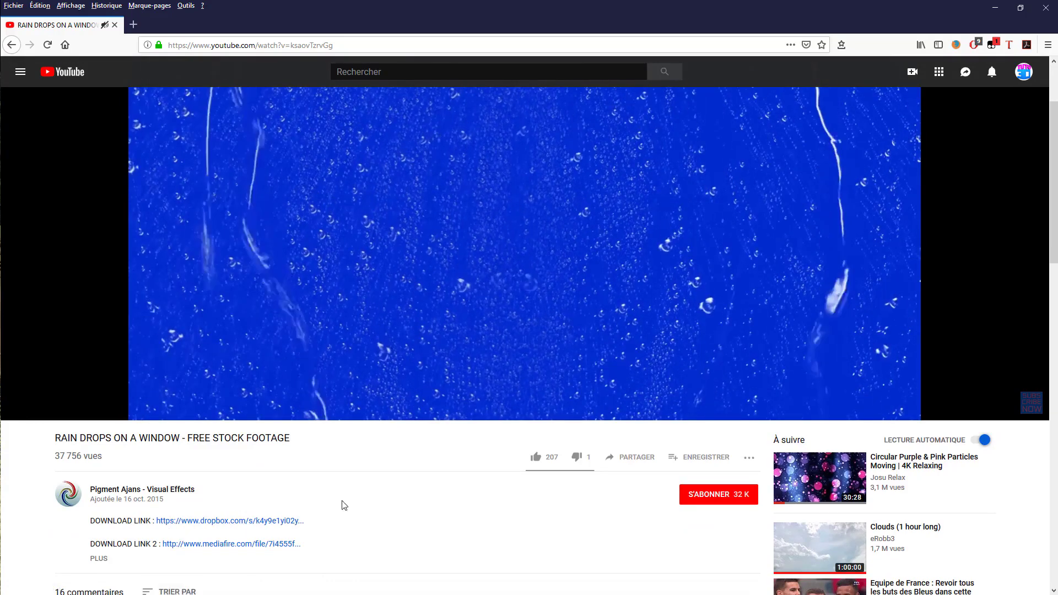
# - Minimize the browser, the Visualiseur and the Cinema 4D window, and open the desktop folder "tuto rain drop"
pyautogui.scroll(2, 433, 400)
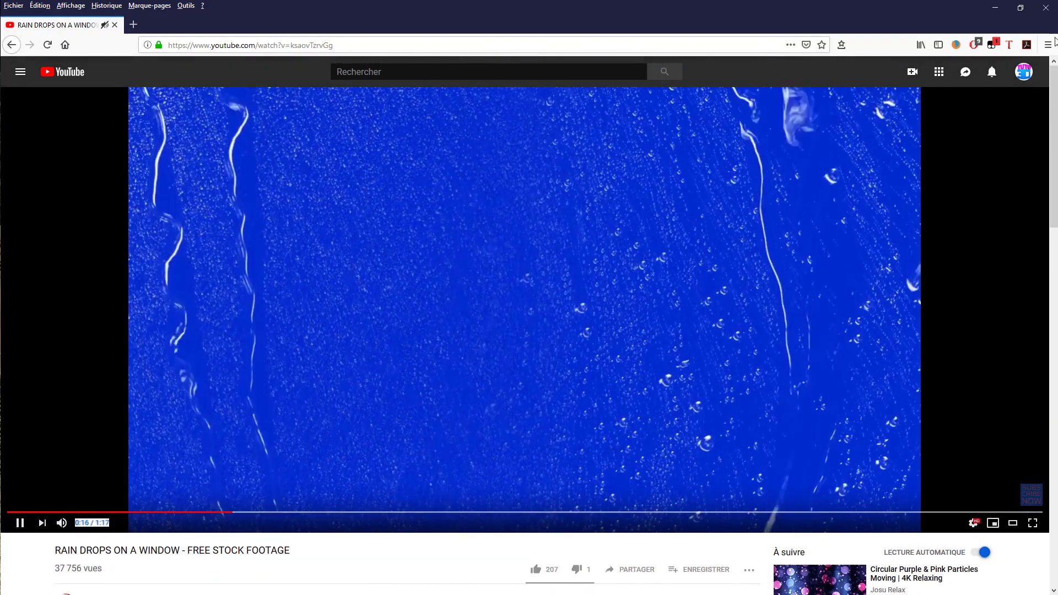
pyautogui.click(995, 7)
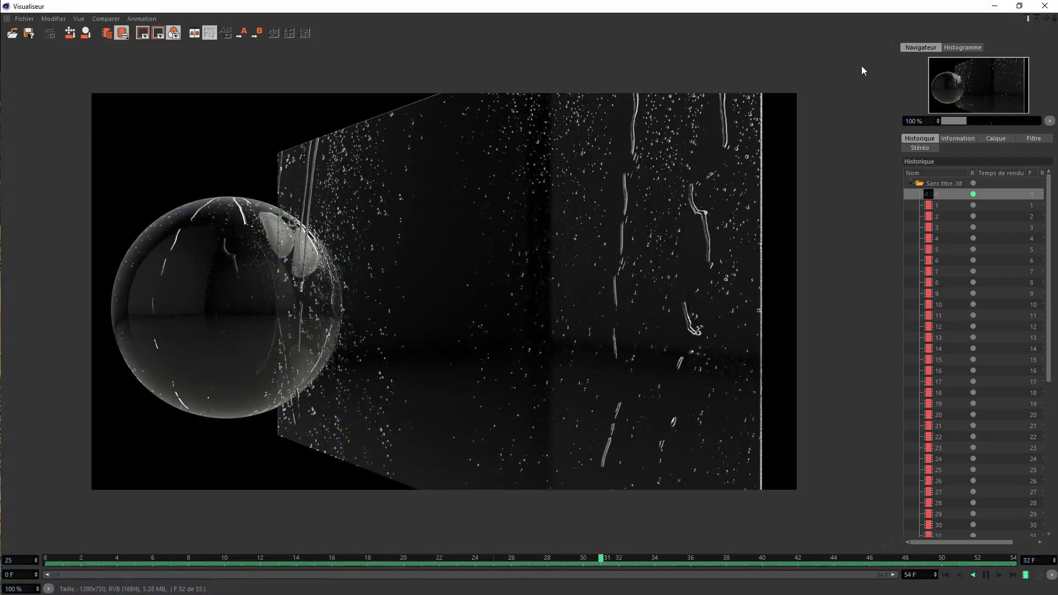
pyautogui.click(994, 6)
pyautogui.click(992, 5)
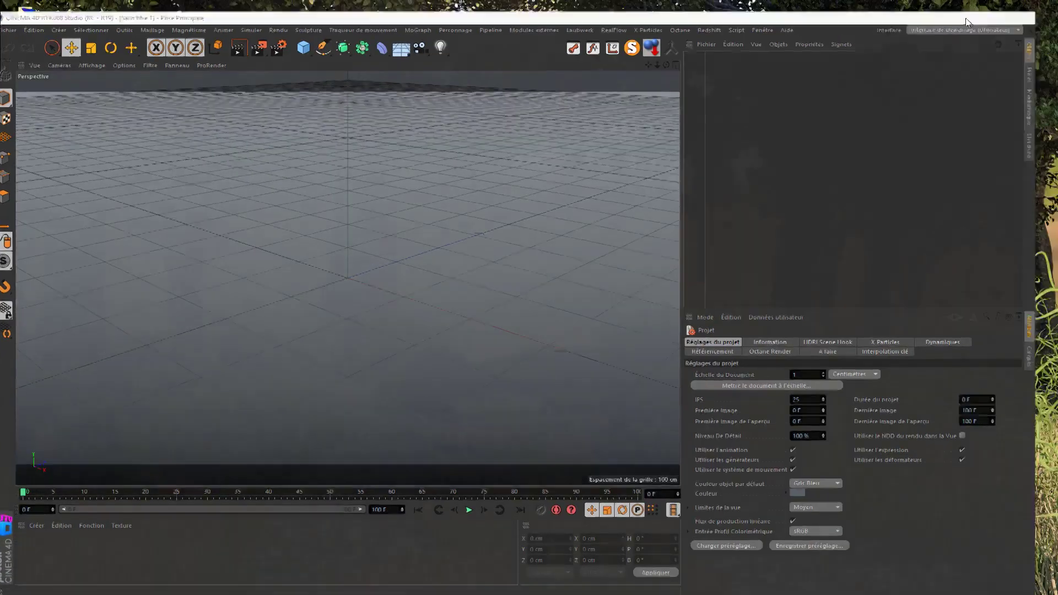
pyautogui.doubleClick(26, 24)
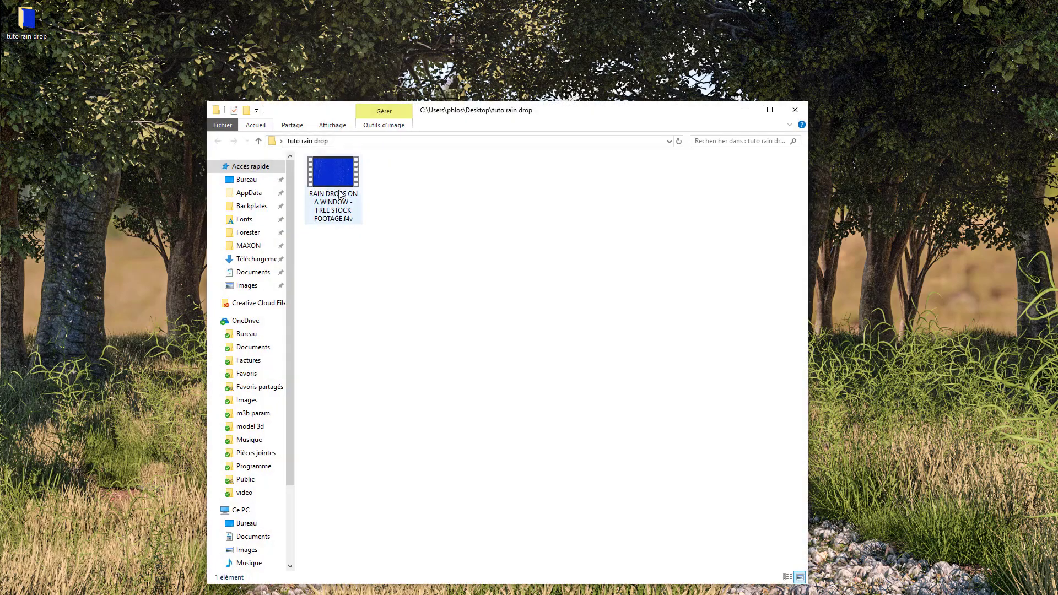
# - Switch to After Effects and import the RAIN DROPS ON A WINDOW footage from the "tuto rain drop" folder into the project
pyautogui.click(342, 190)
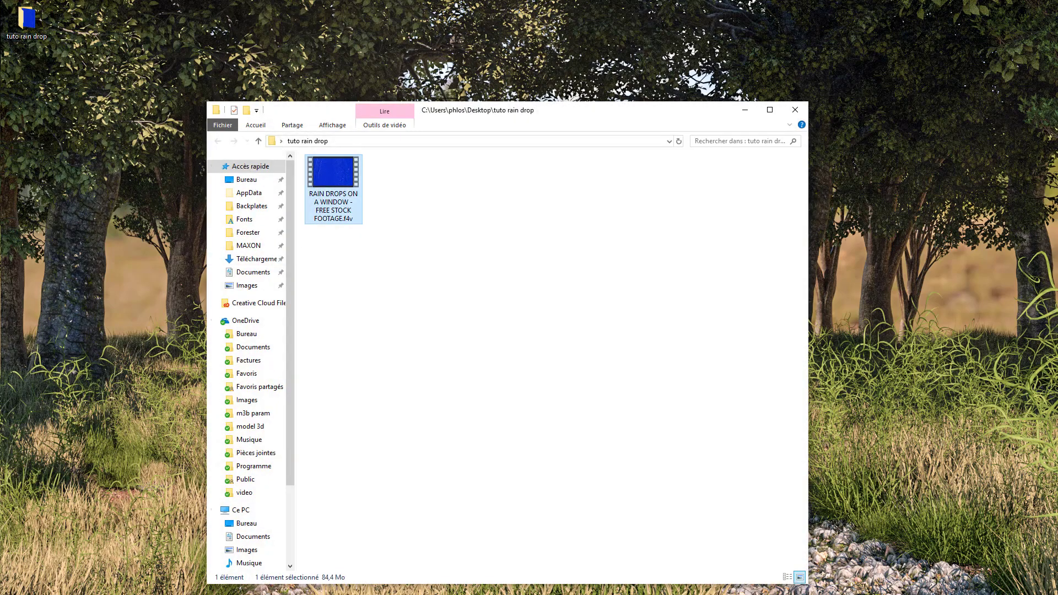
pyautogui.hotkey('alt', 'Tab')
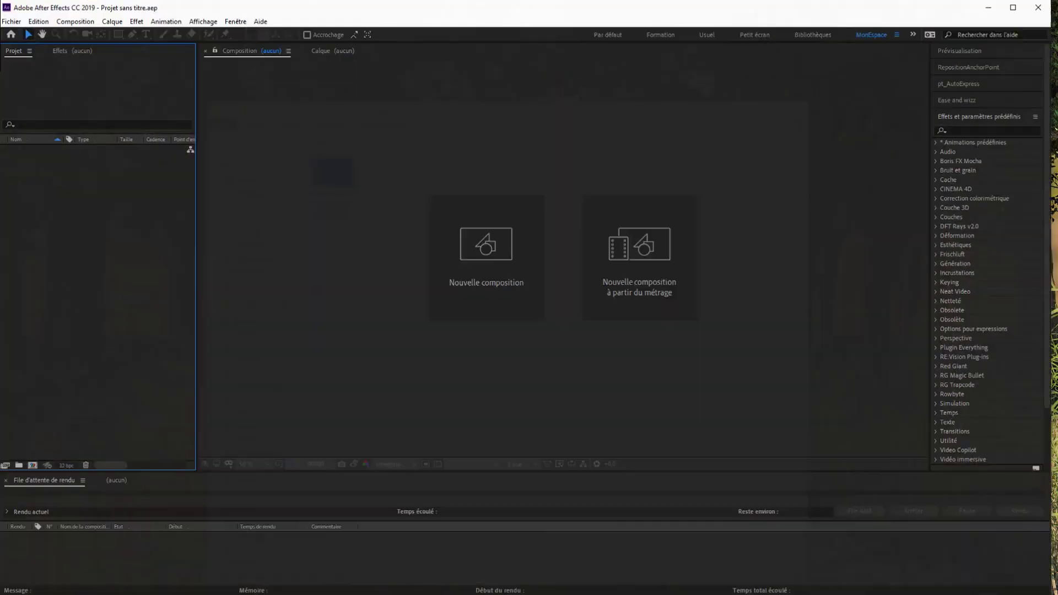
pyautogui.hotkey('alt', 'Tab')
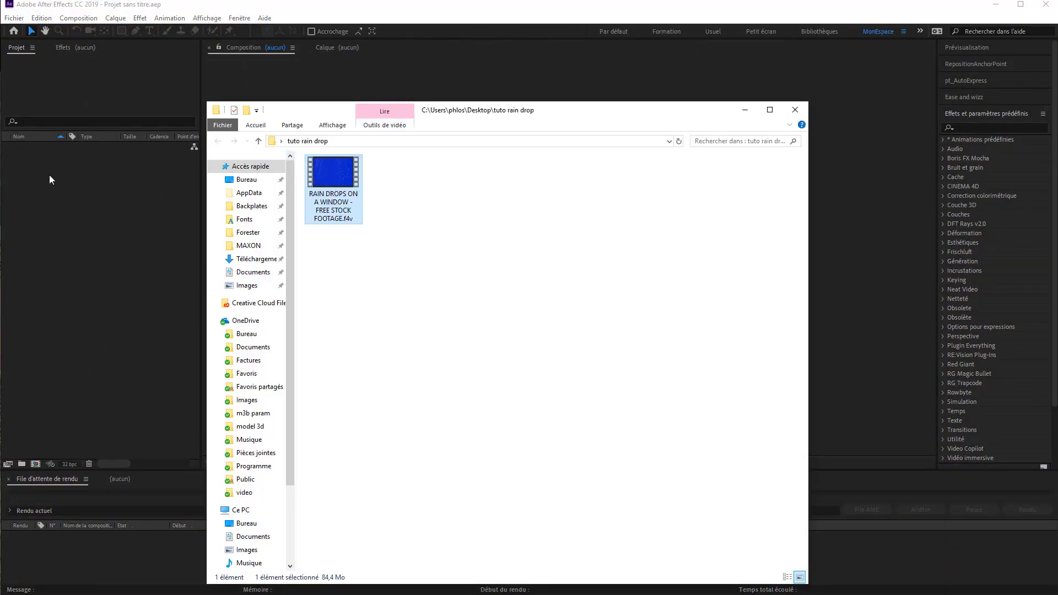
pyautogui.hotkey('alt', 'Tab')
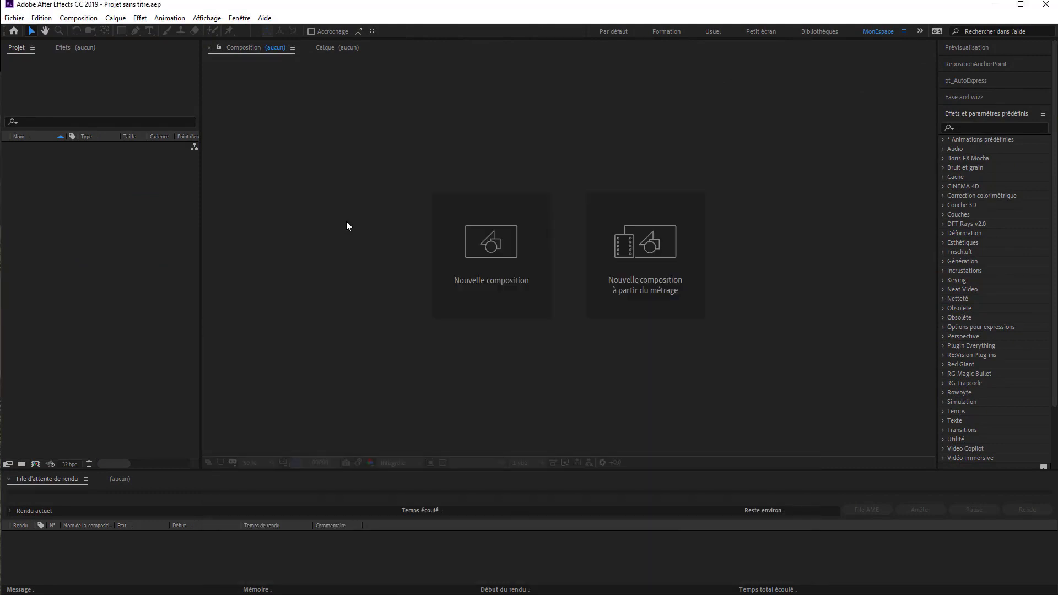
pyautogui.moveTo(174, 227); pyautogui.dragTo(176, 226)
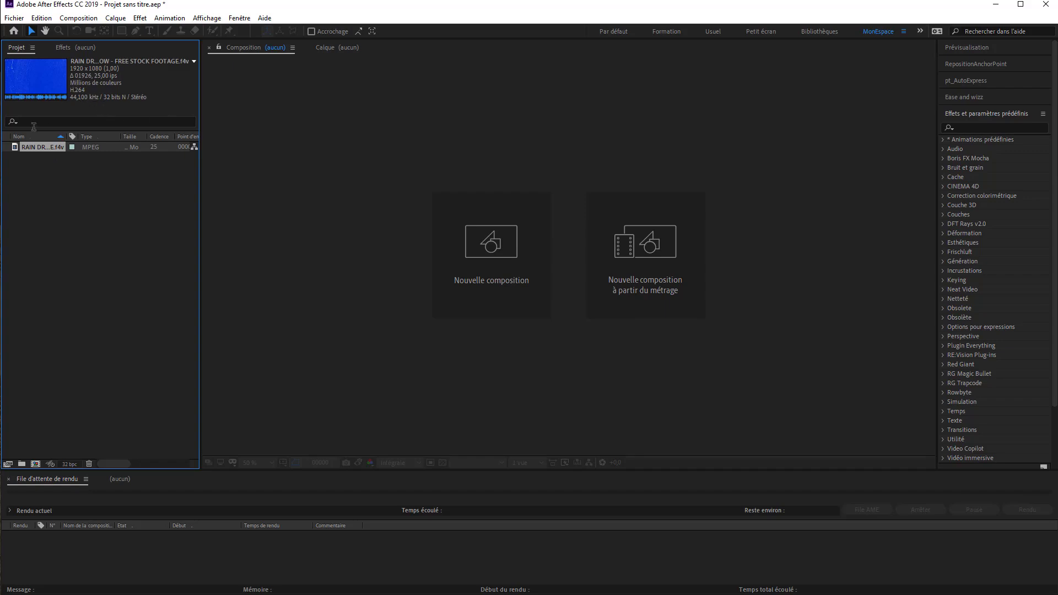
# - Create a composition from the rain footage and end its work area at frame 250
pyautogui.moveTo(32, 148); pyautogui.dragTo(33, 463)
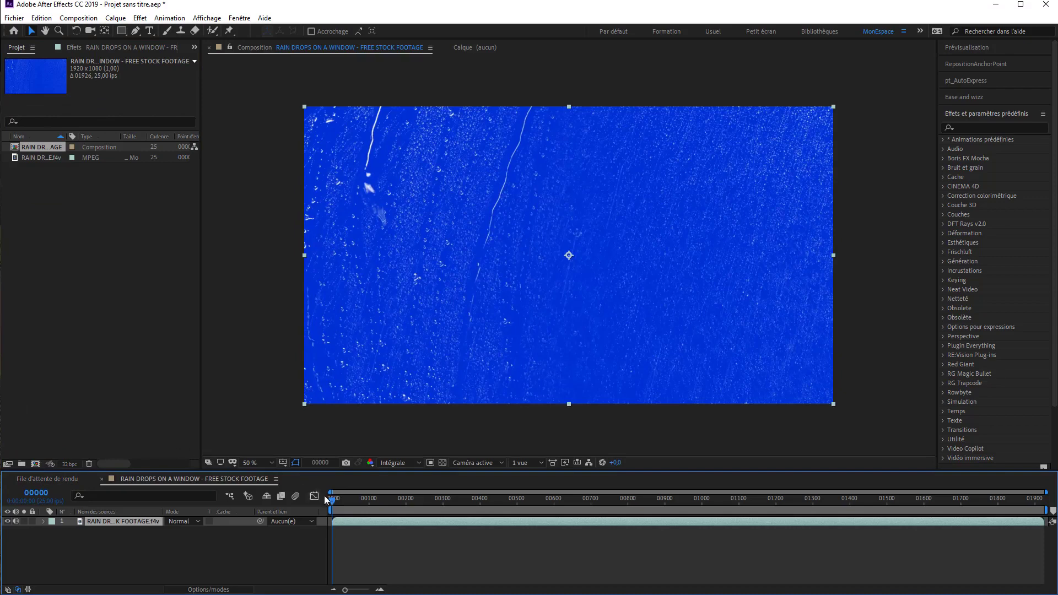
pyautogui.moveTo(335, 503); pyautogui.dragTo(426, 499)
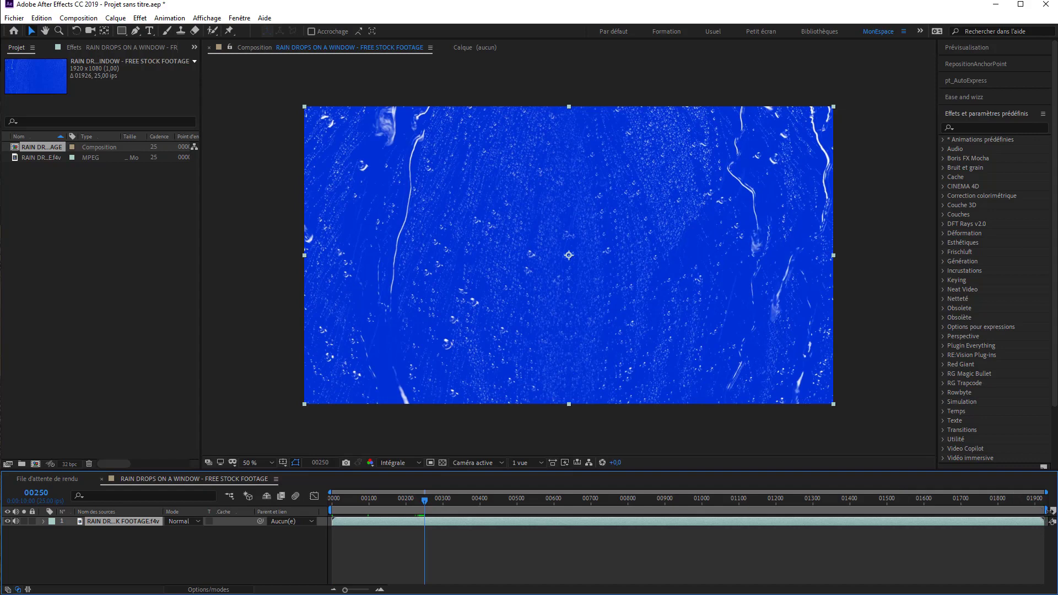
pyautogui.moveTo(1048, 511); pyautogui.dragTo(432, 544)
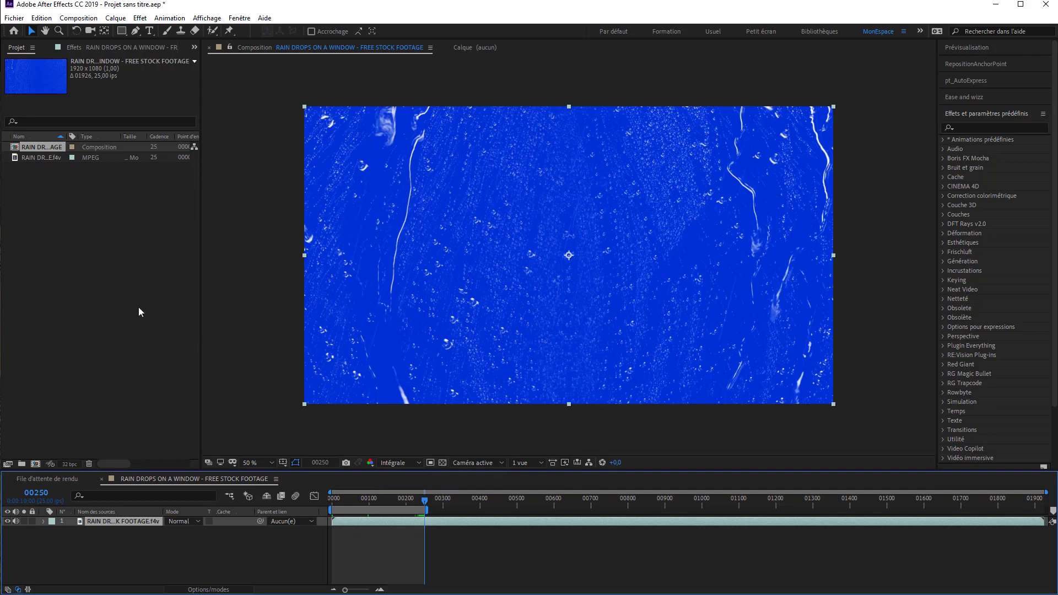
# - Find the "Noir et blanc" effect and apply it to the rain footage layer
pyautogui.click(983, 128)
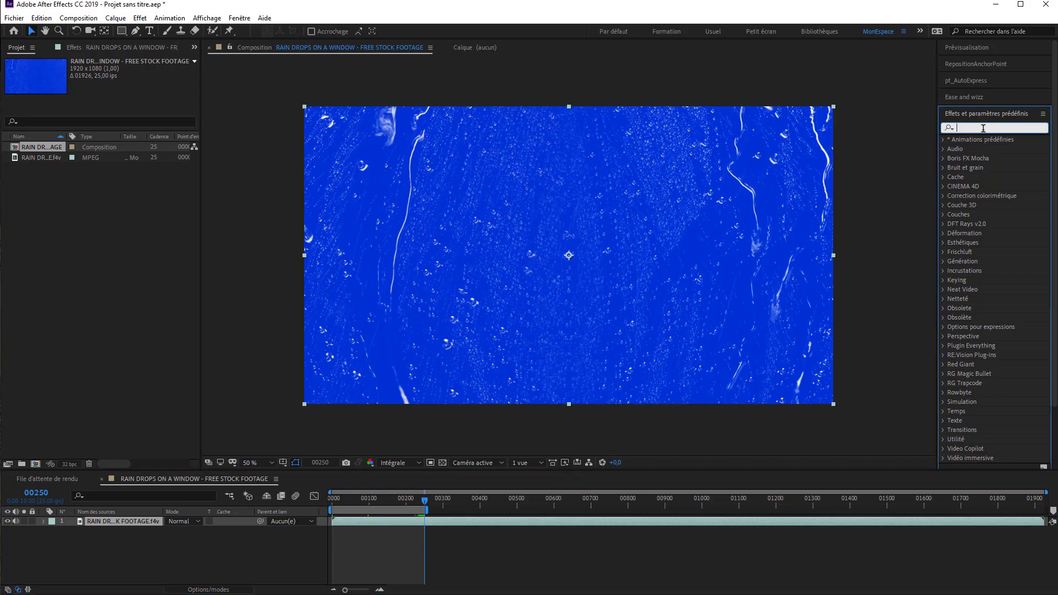
pyautogui.write('noir')
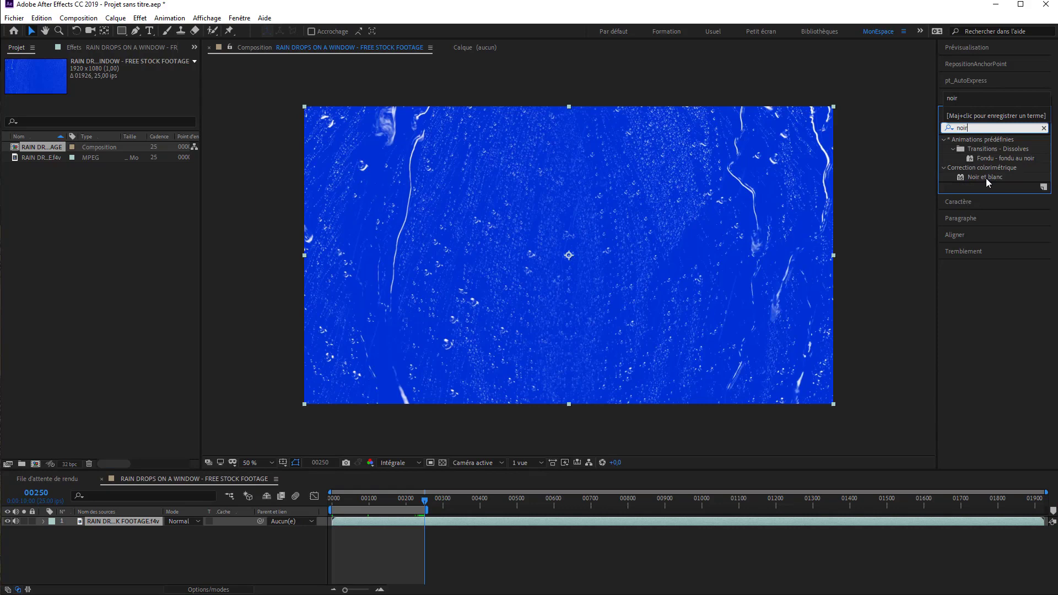
pyautogui.moveTo(987, 177); pyautogui.dragTo(147, 529)
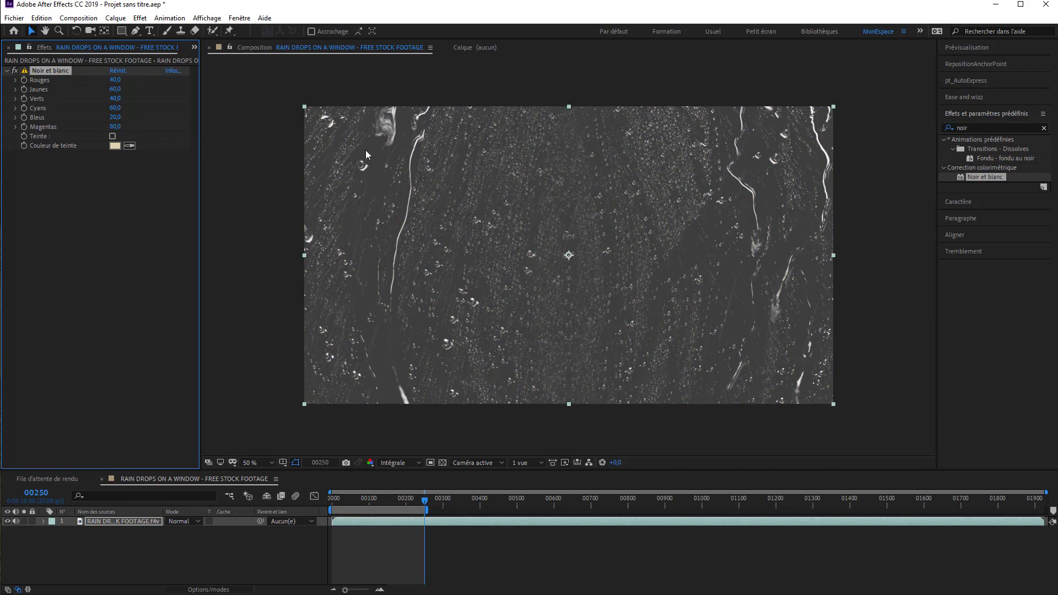
# - Find the "Niveaux" effect and add it to the rain footage layer after "Noir et blanc"
pyautogui.click(980, 128)
pyautogui.write('nive')
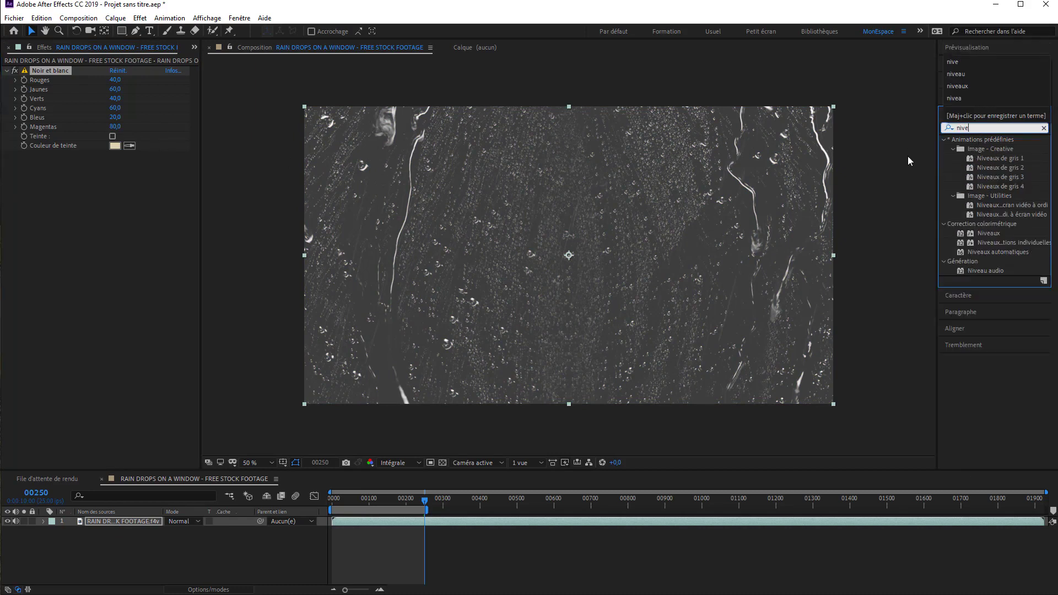
pyautogui.write('a')
pyautogui.moveTo(989, 234); pyautogui.dragTo(114, 222)
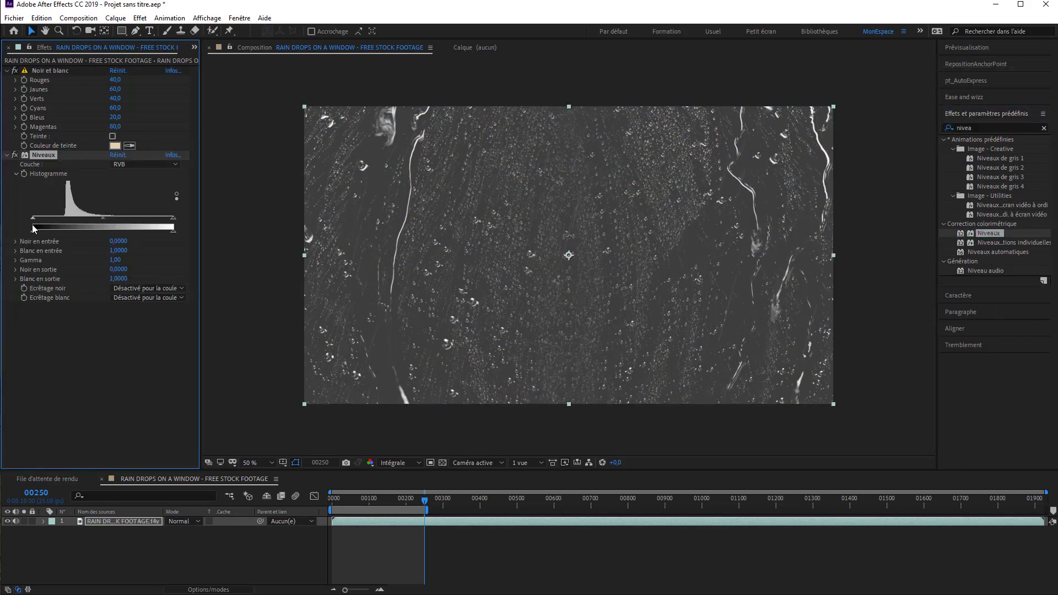
# - Increase the footage's contrast in Niveaux by setting "Noir en entrée" to 0,2588 and "Blanc en entrée" to 0,8510
pyautogui.moveTo(32, 223); pyautogui.dragTo(62, 223)
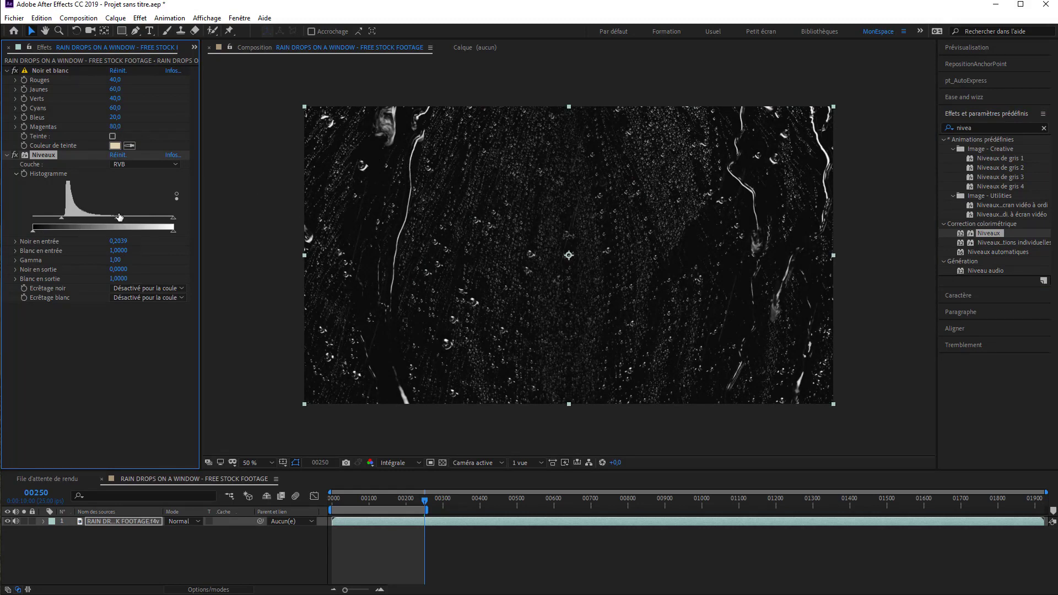
pyautogui.moveTo(62, 220); pyautogui.dragTo(93, 232)
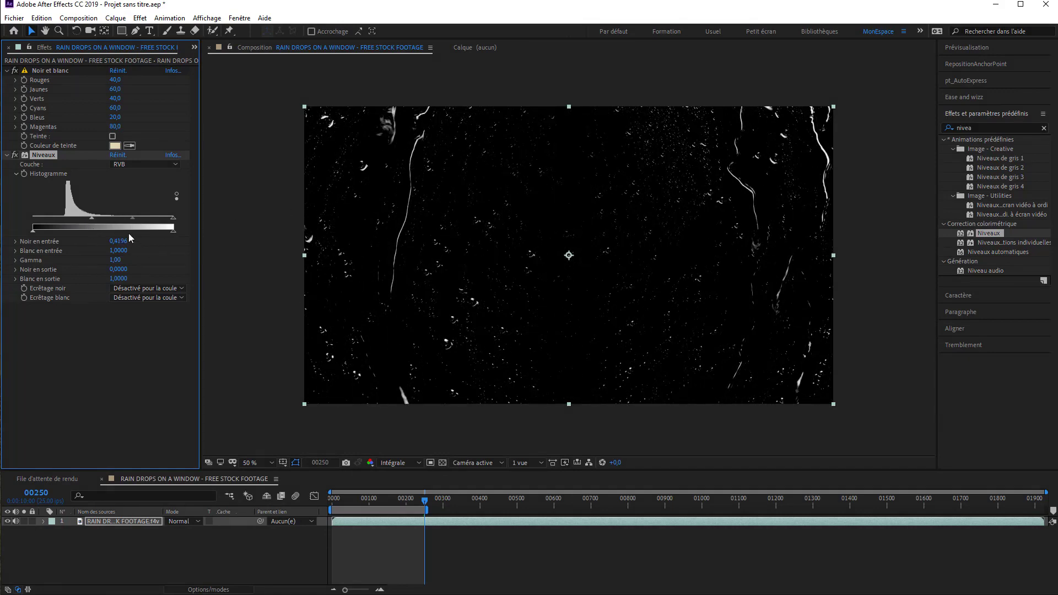
pyautogui.moveTo(92, 219); pyautogui.dragTo(68, 223)
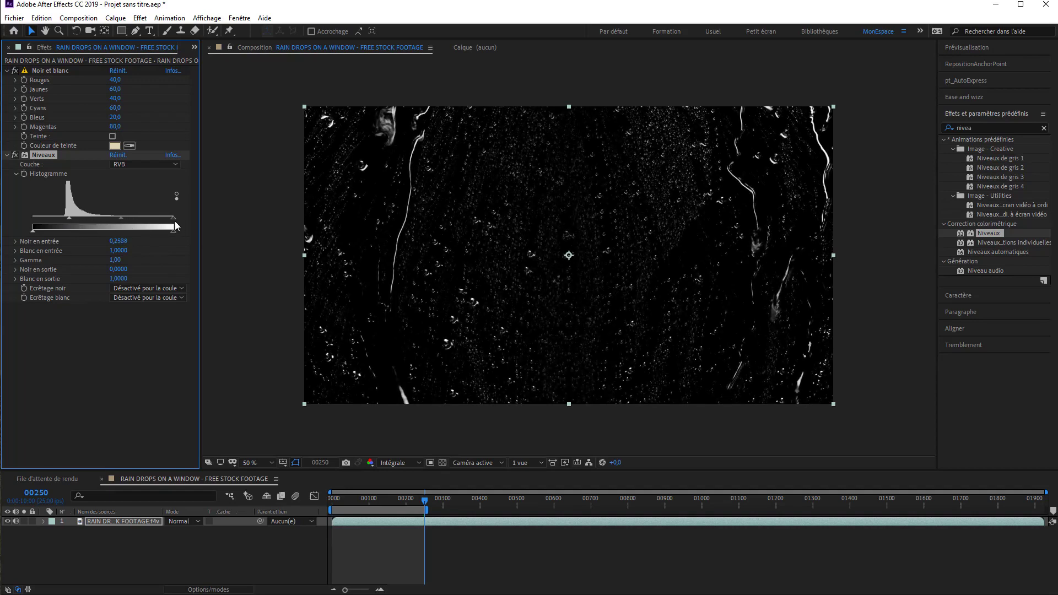
pyautogui.moveTo(171, 219)
pyautogui.mouseDown()
pyautogui.moveTo(114, 222)
pyautogui.moveTo(154, 223)
pyautogui.mouseUp()
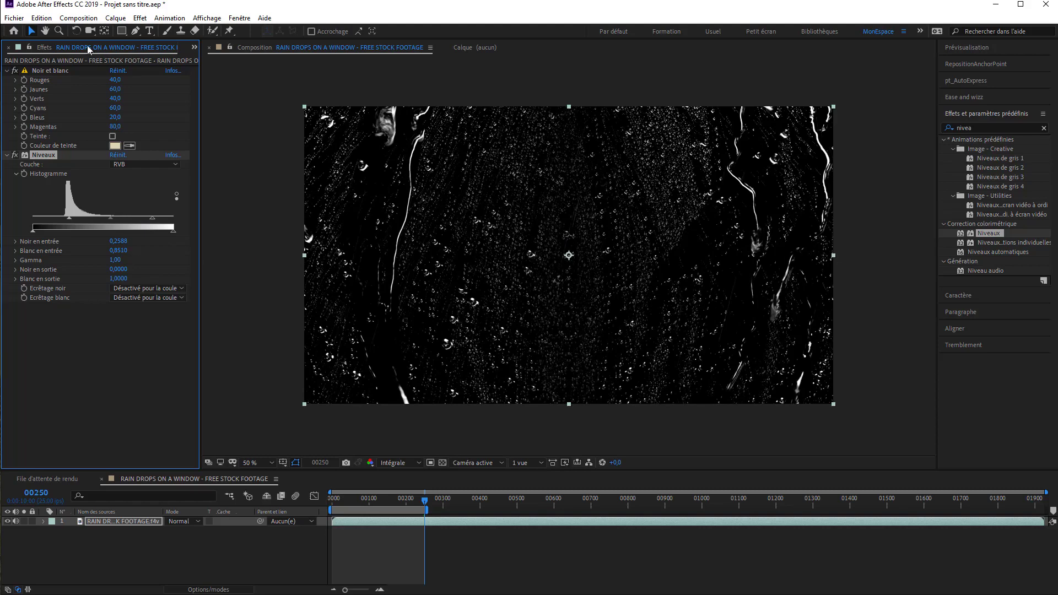
# - Add the composition to the render queue and set its output module format to "Séquence TIFF"
pyautogui.click(73, 18)
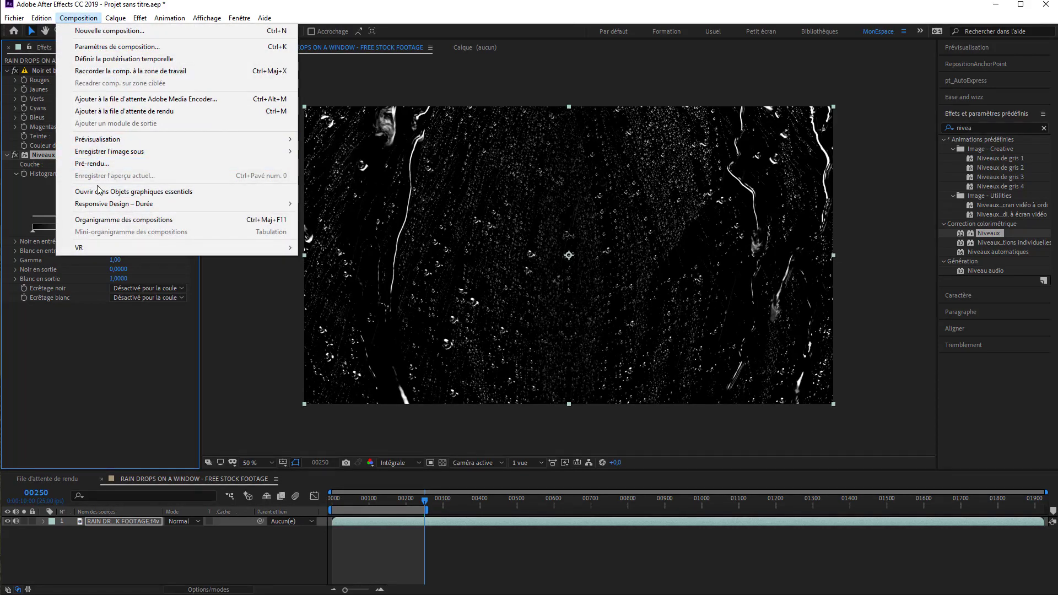
pyautogui.click(102, 112)
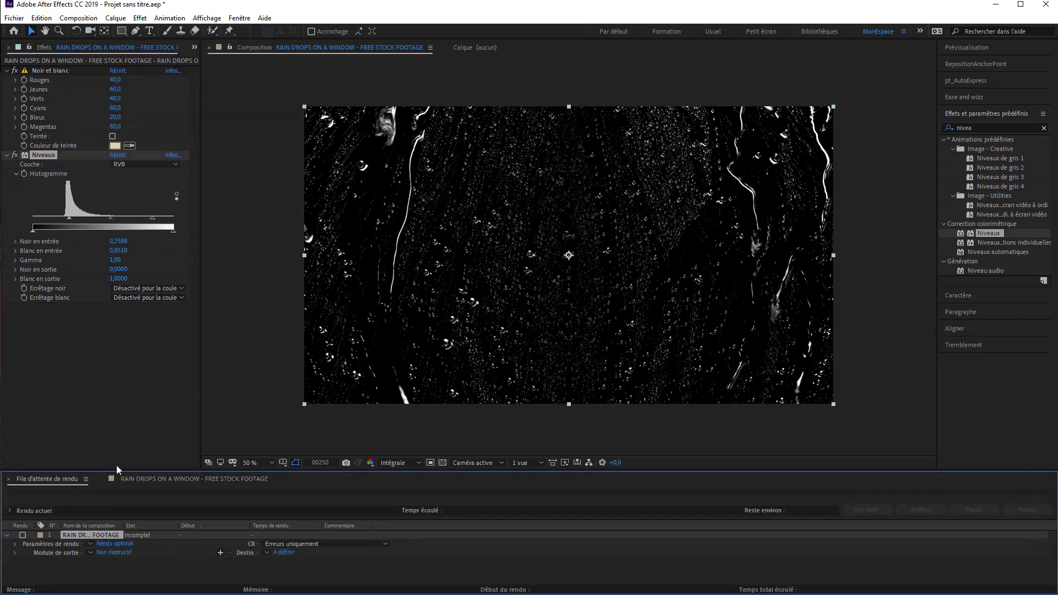
pyautogui.click(110, 551)
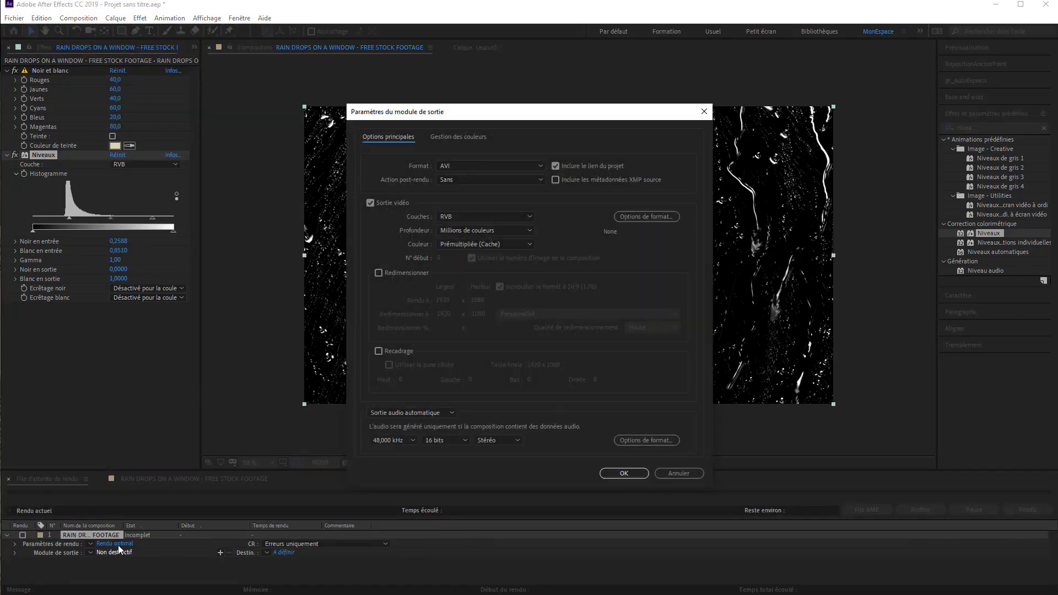
pyautogui.click(456, 165)
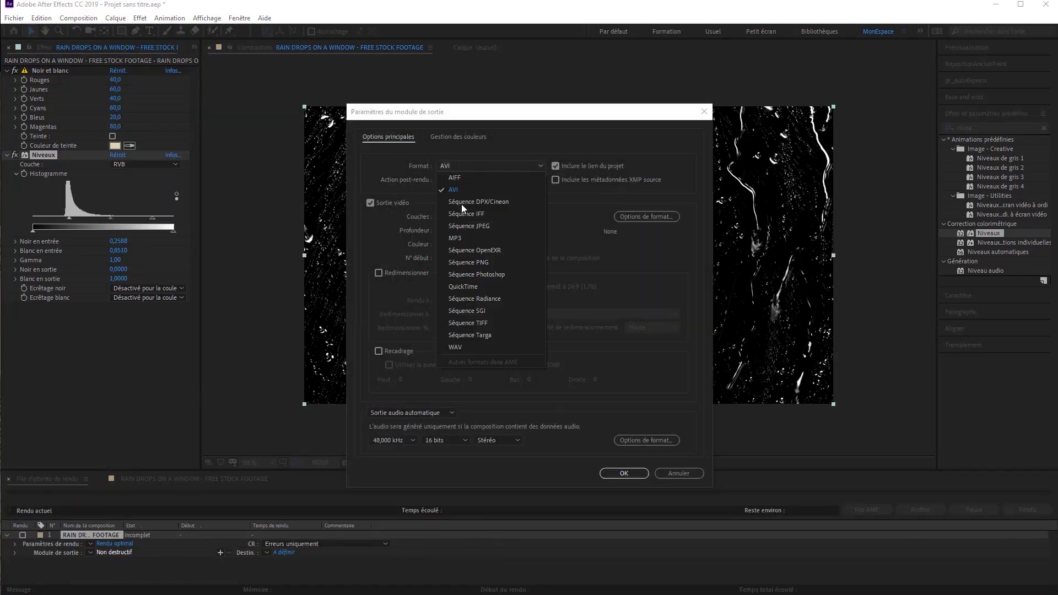
pyautogui.click(476, 324)
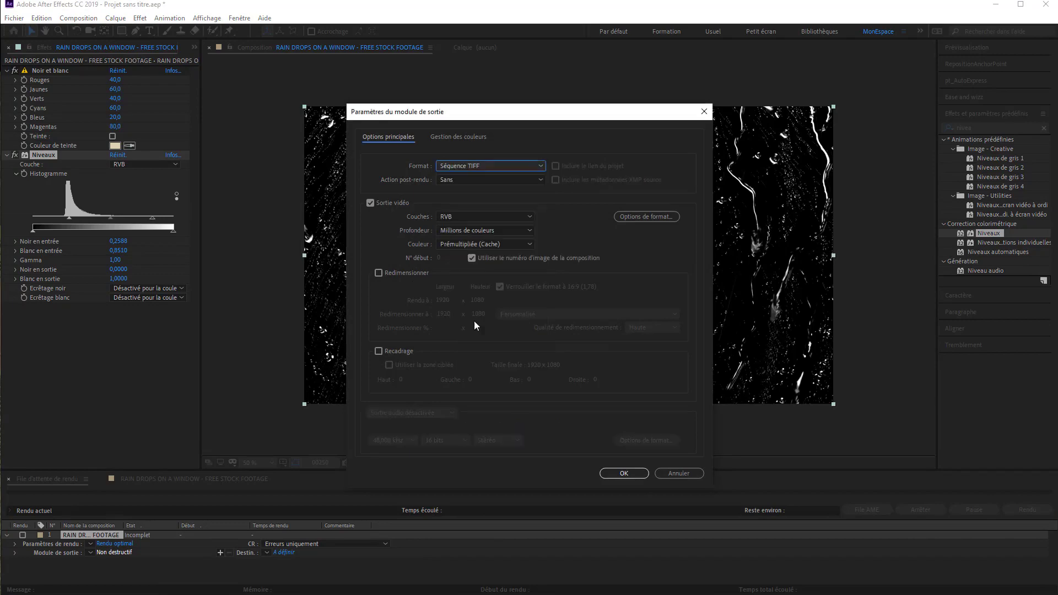
pyautogui.click(623, 473)
# - Set the render destination to a new folder named "bump" inside the desktop folder "tuto rain drop"
pyautogui.click(283, 553)
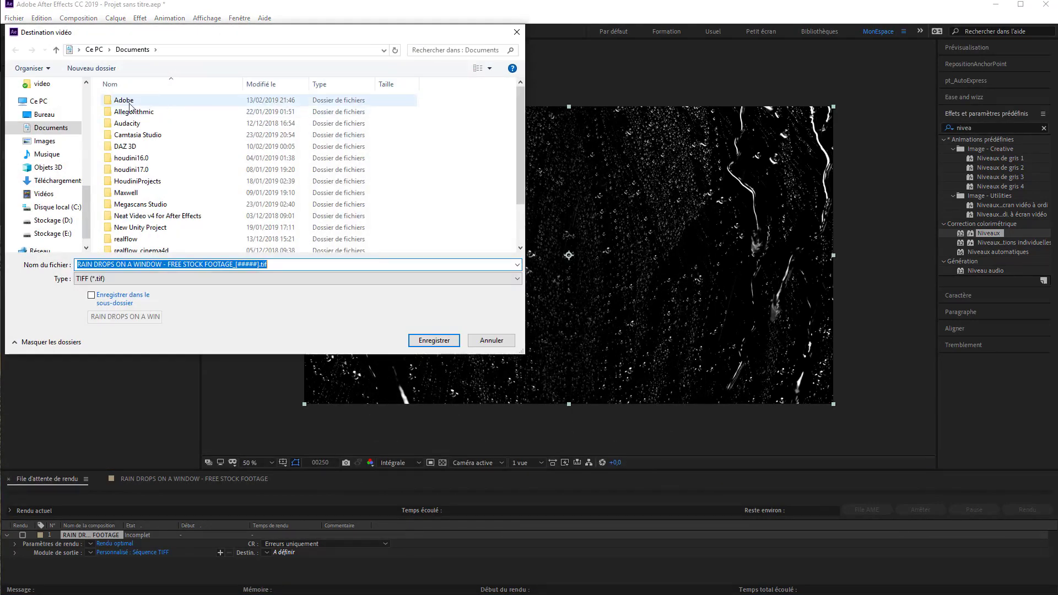
pyautogui.click(60, 115)
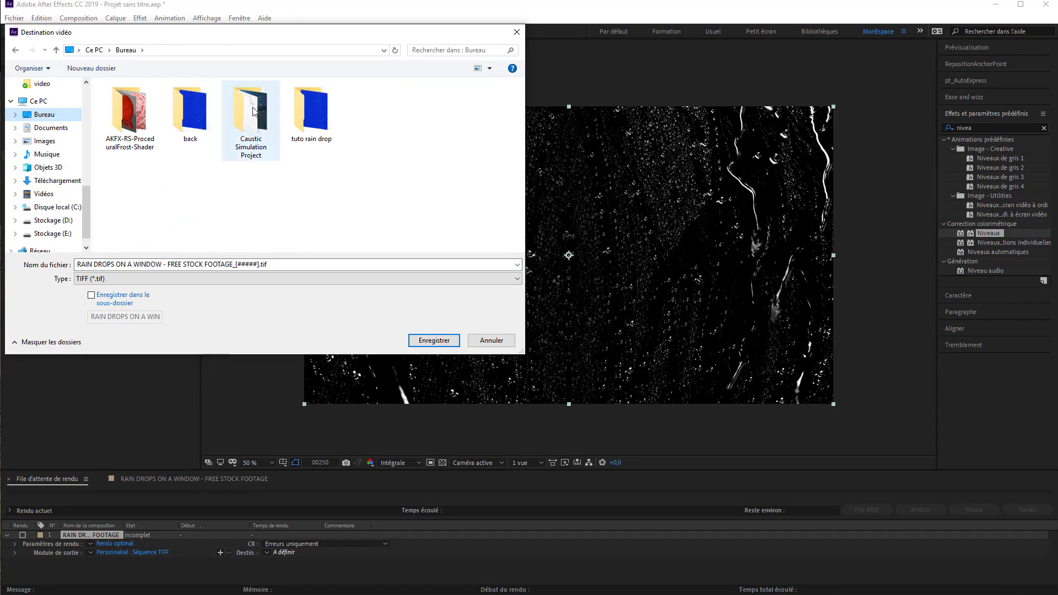
pyautogui.click(308, 120)
pyautogui.doubleClick(308, 120)
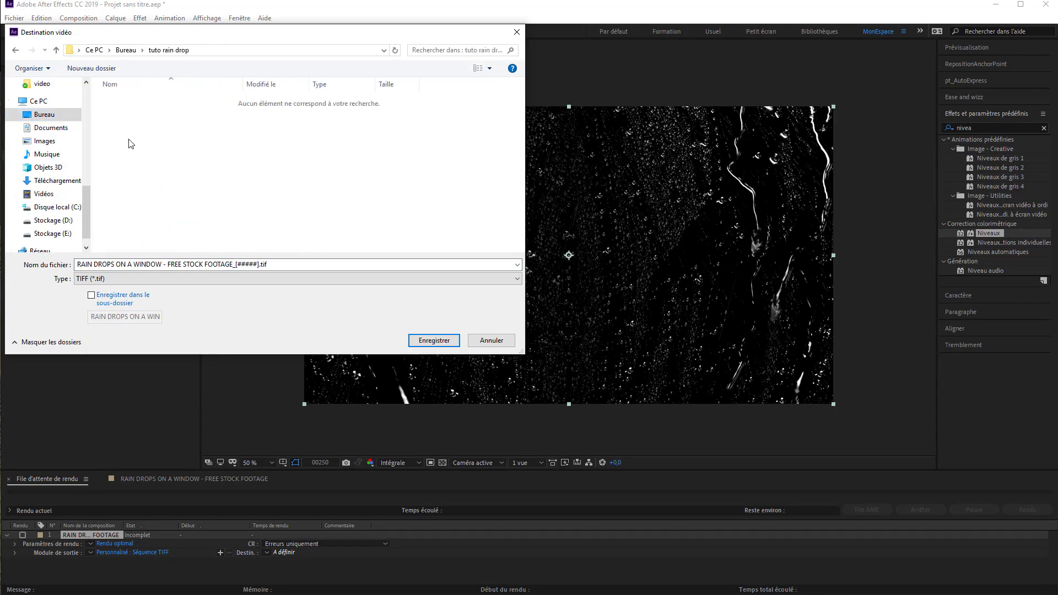
pyautogui.click(220, 264)
pyautogui.hotkey('ctrl', 'a')
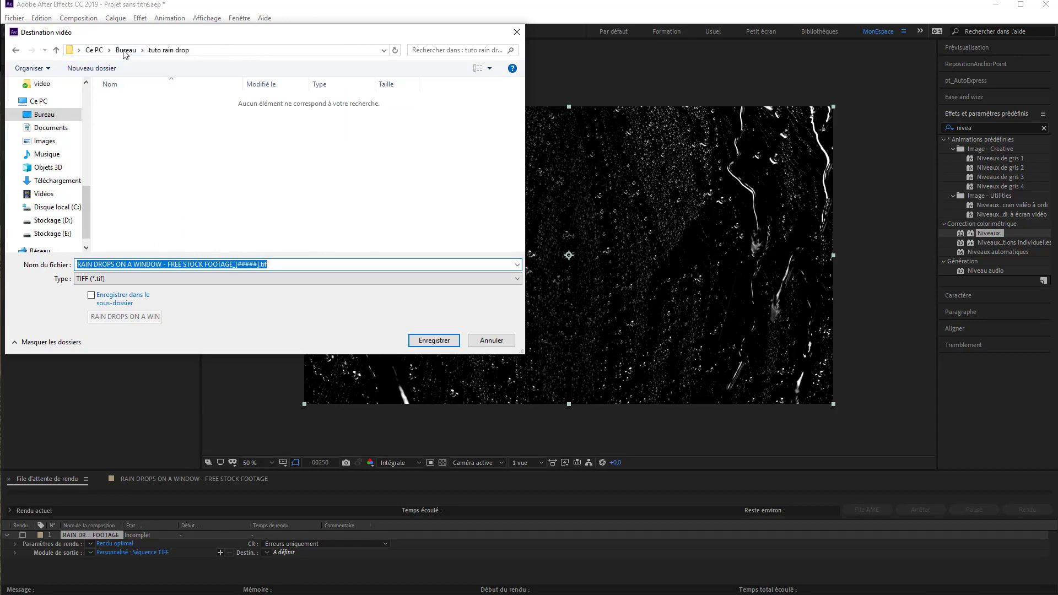
pyautogui.click(103, 69)
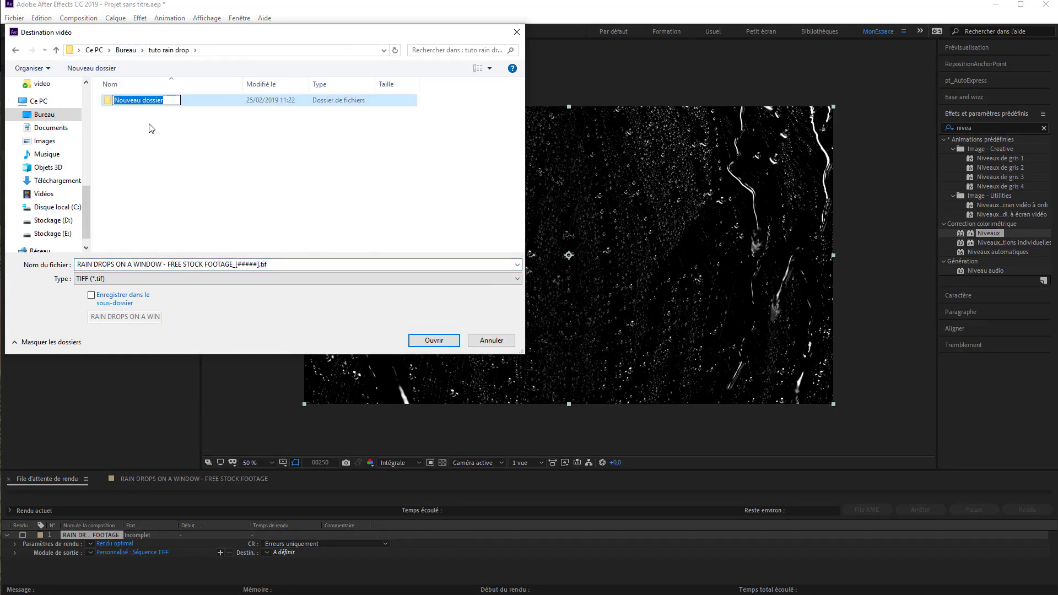
pyautogui.write('bump')
pyautogui.press('Return')
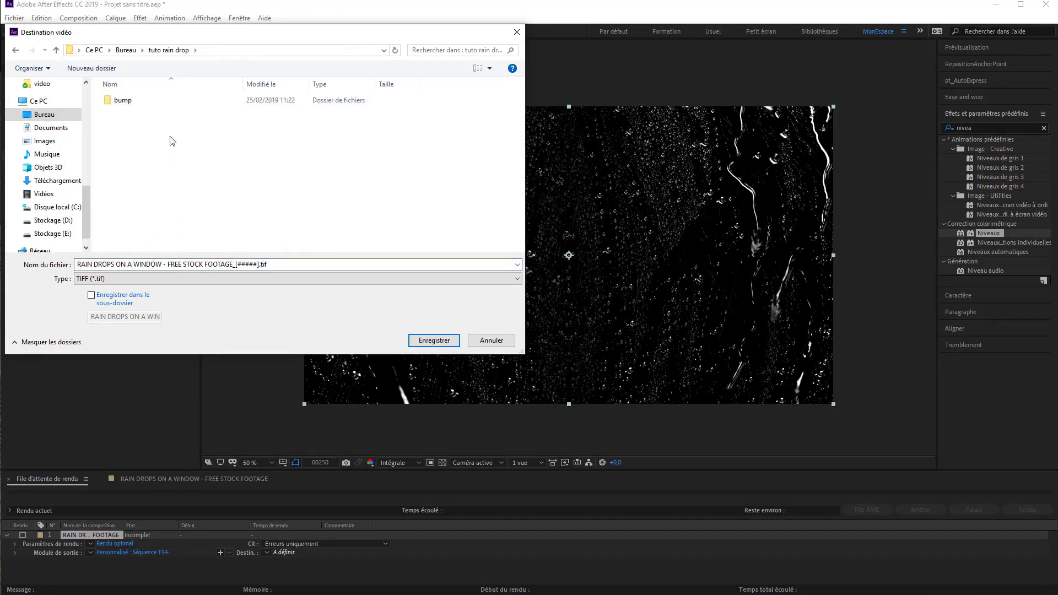
pyautogui.press('Return')
# - Name the output sequence "bump_[#####].tif", save the destination in the "bump" folder and render the queued composition
pyautogui.click(229, 264)
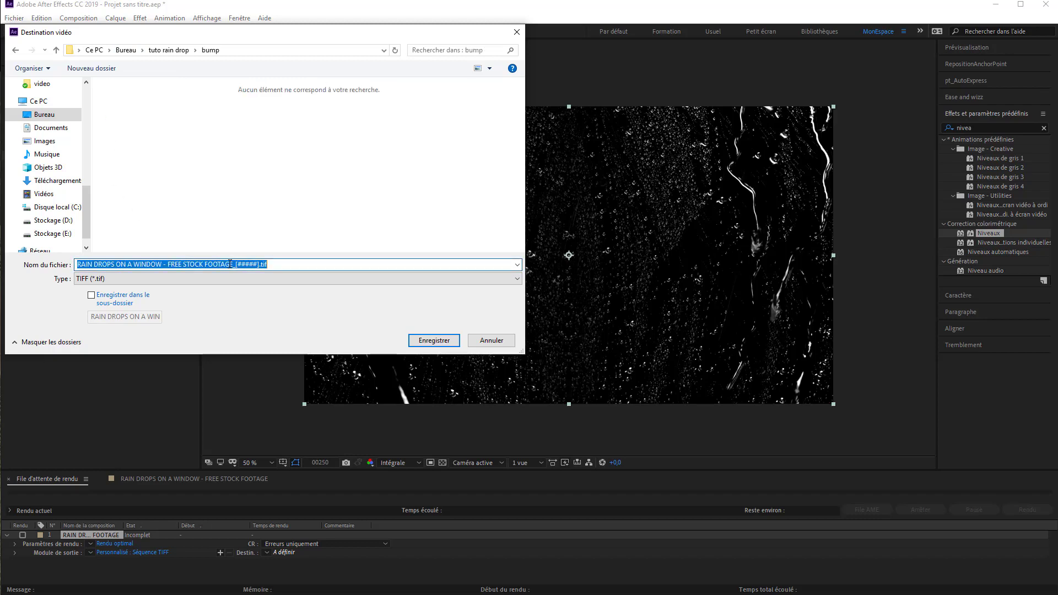
pyautogui.moveTo(232, 264); pyautogui.dragTo(75, 268)
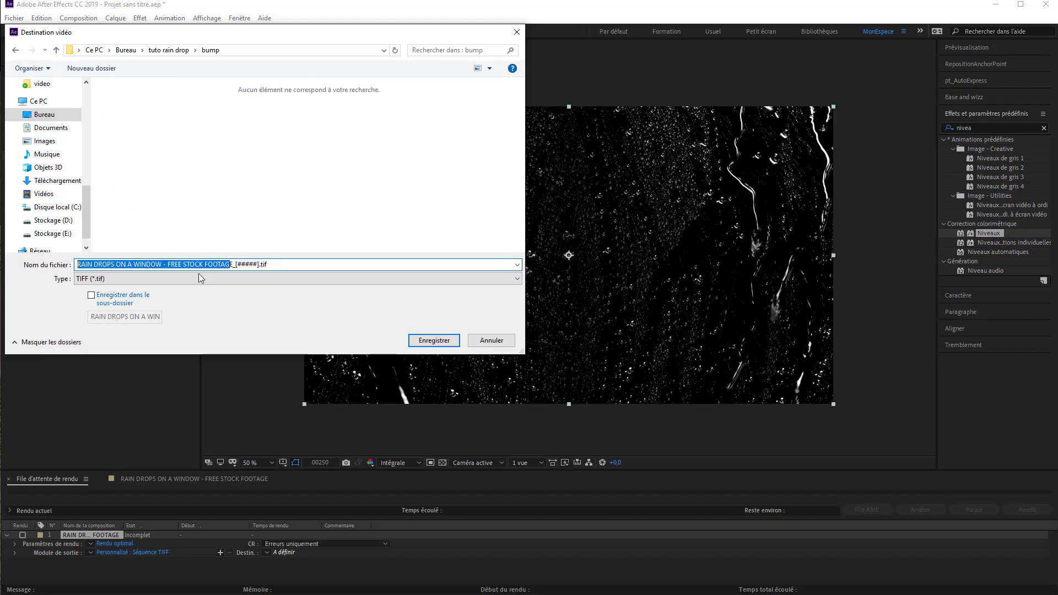
pyautogui.click(232, 263)
pyautogui.moveTo(230, 264); pyautogui.dragTo(17, 268)
pyautogui.write('bump')
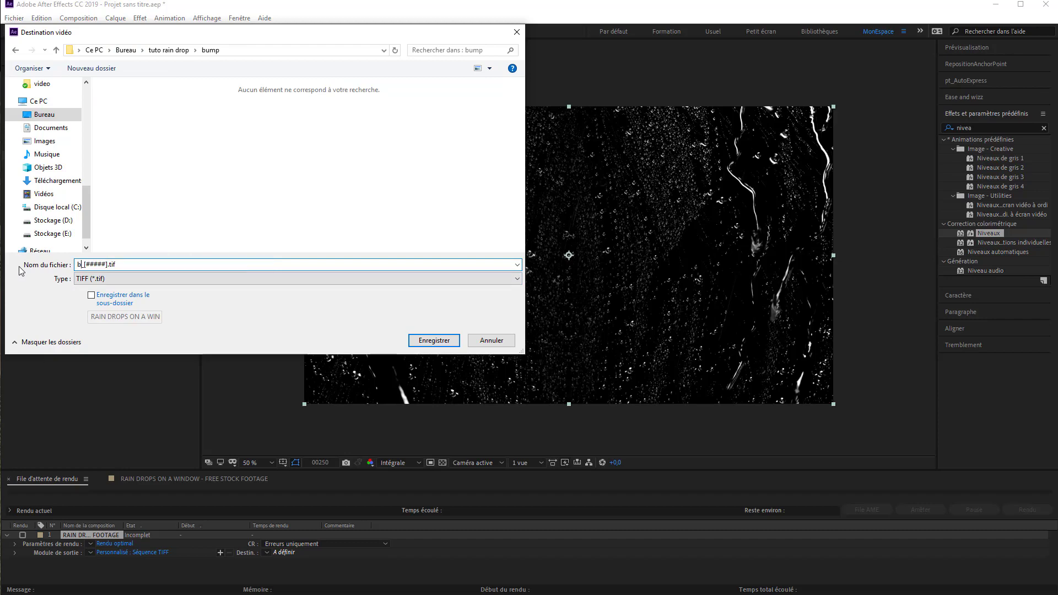
pyautogui.click(434, 340)
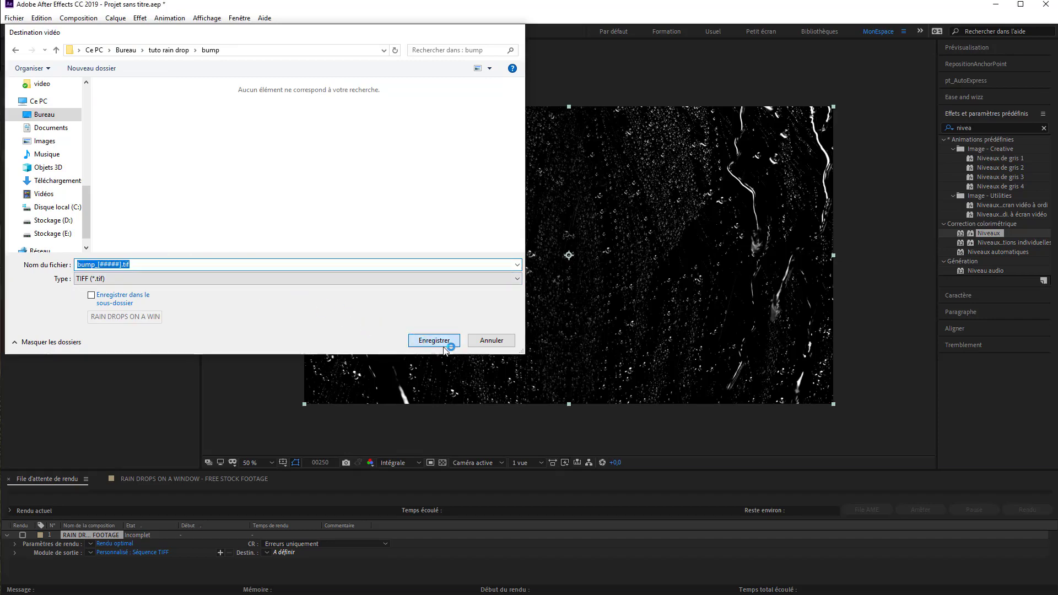
pyautogui.click(1027, 510)
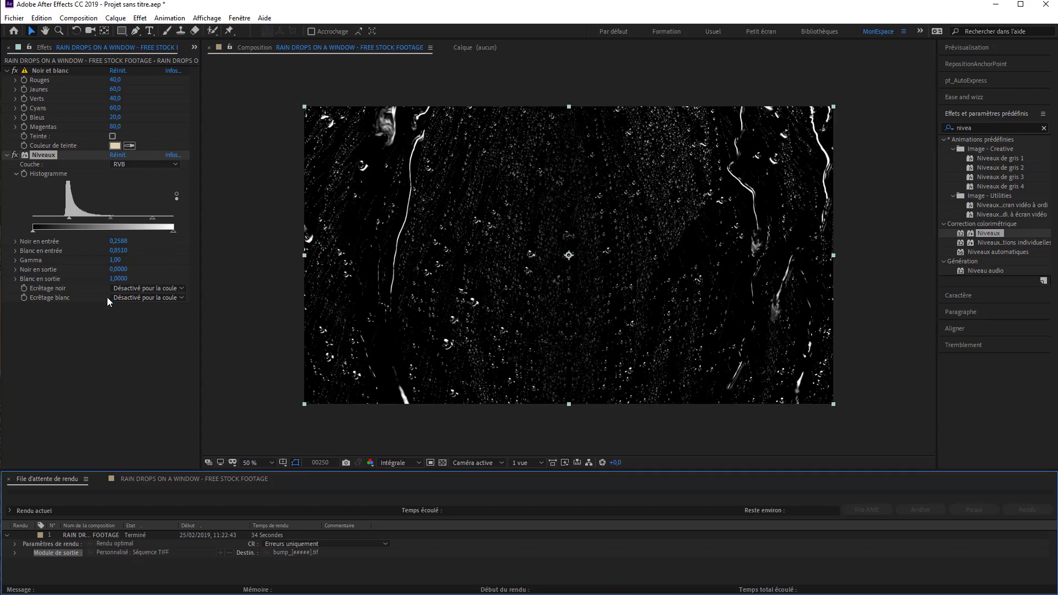
# - Find the "Négatif" effect and add it to the rain footage layer after "Niveaux"
pyautogui.click(984, 127)
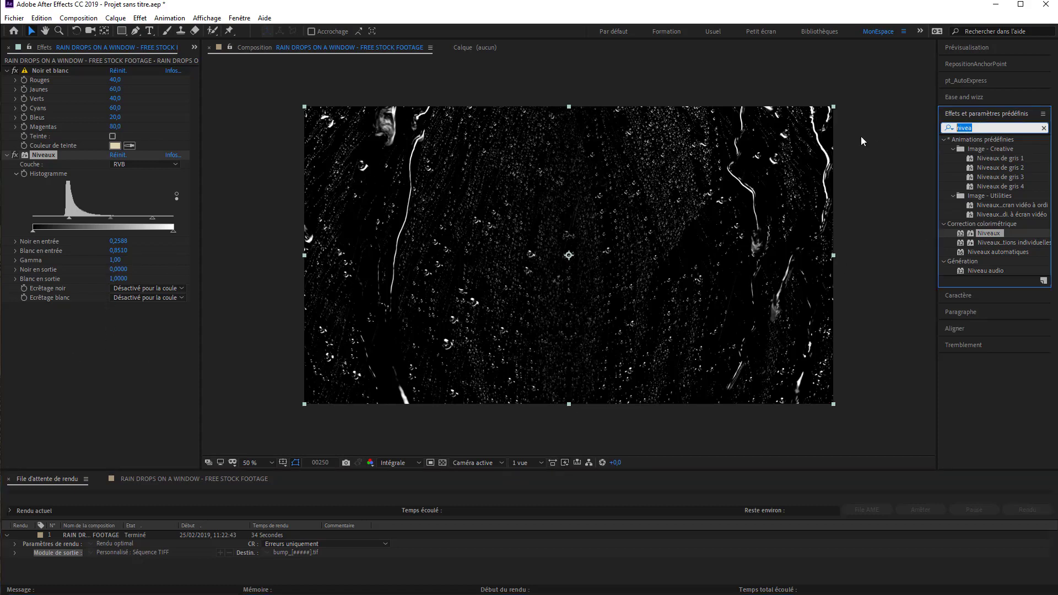
pyautogui.write('néga')
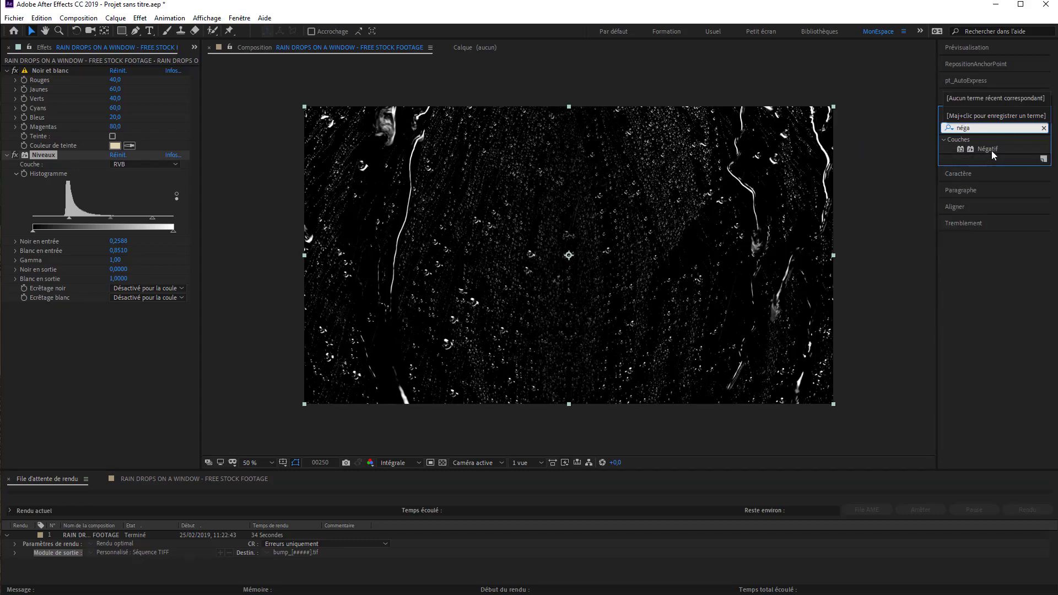
pyautogui.moveTo(991, 151); pyautogui.dragTo(94, 387)
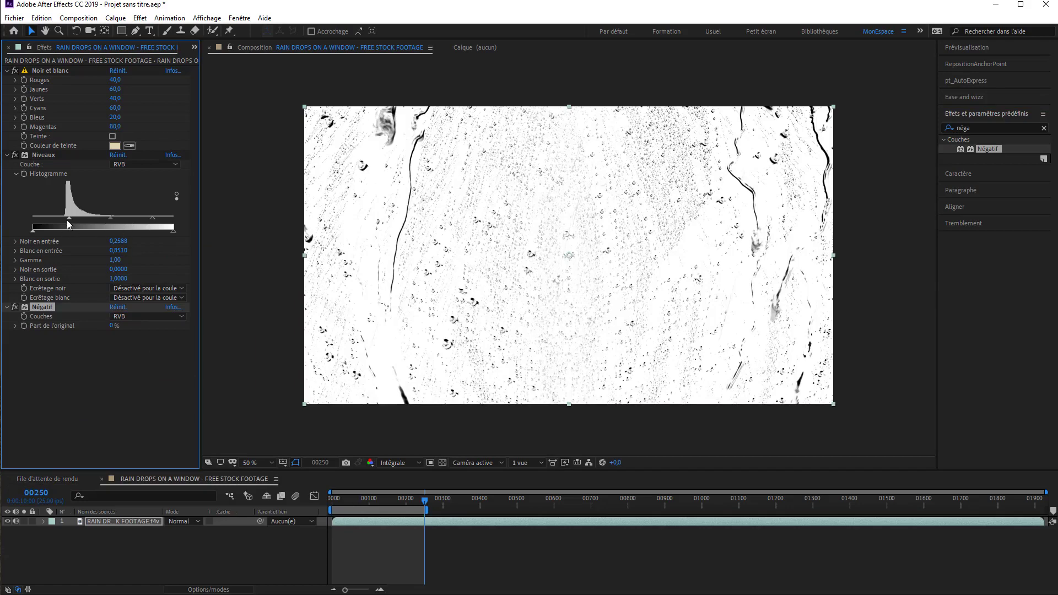
# - Soften the inverted footage in Niveaux by setting "Noir en entrée" to 0,1020 and "Blanc en entrée" to 0,4980
pyautogui.moveTo(68, 219); pyautogui.dragTo(47, 219)
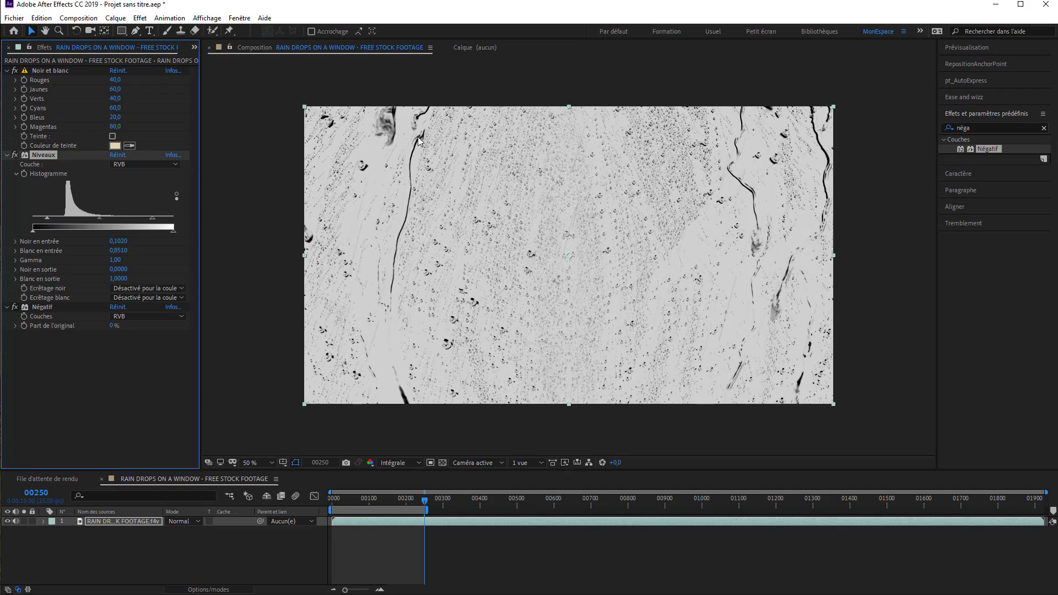
pyautogui.moveTo(152, 218); pyautogui.dragTo(229, 221)
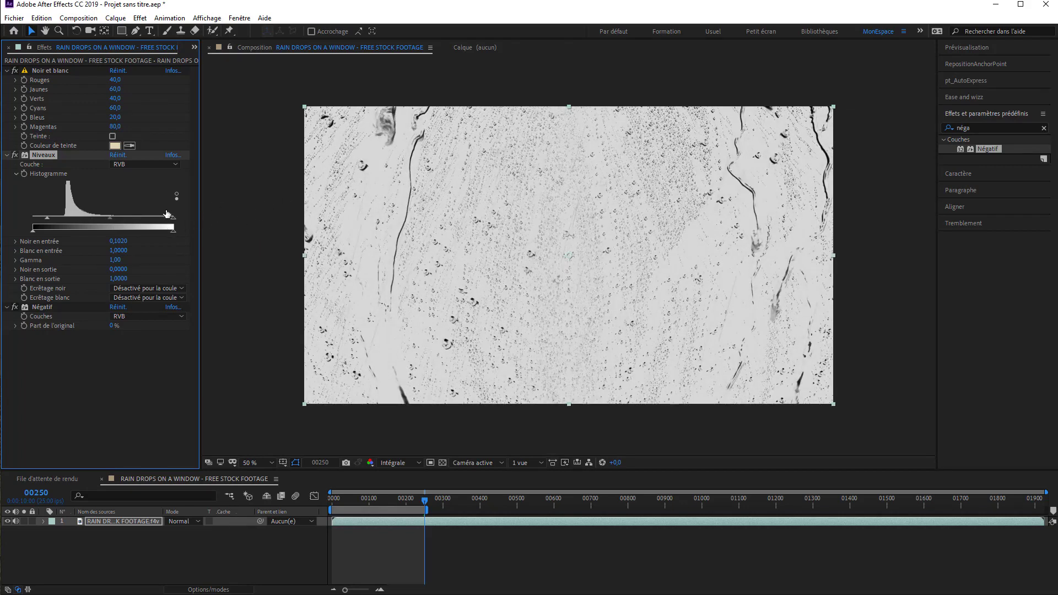
pyautogui.moveTo(173, 222); pyautogui.dragTo(103, 226)
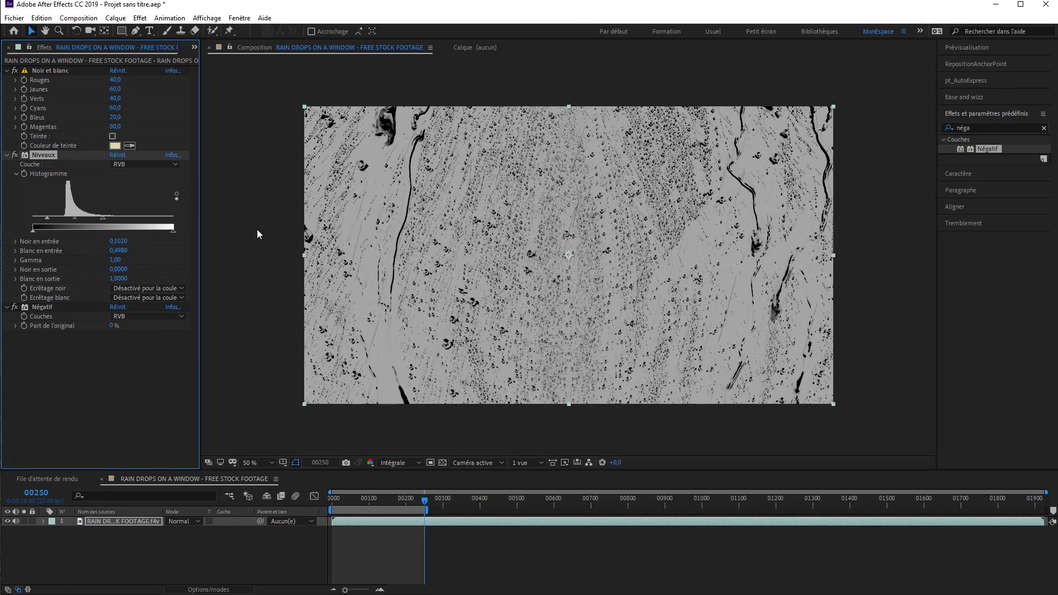
# - Add the inverted composition to the render queue as a second item and set its output format to "Séquence TIFF"
pyautogui.click(78, 17)
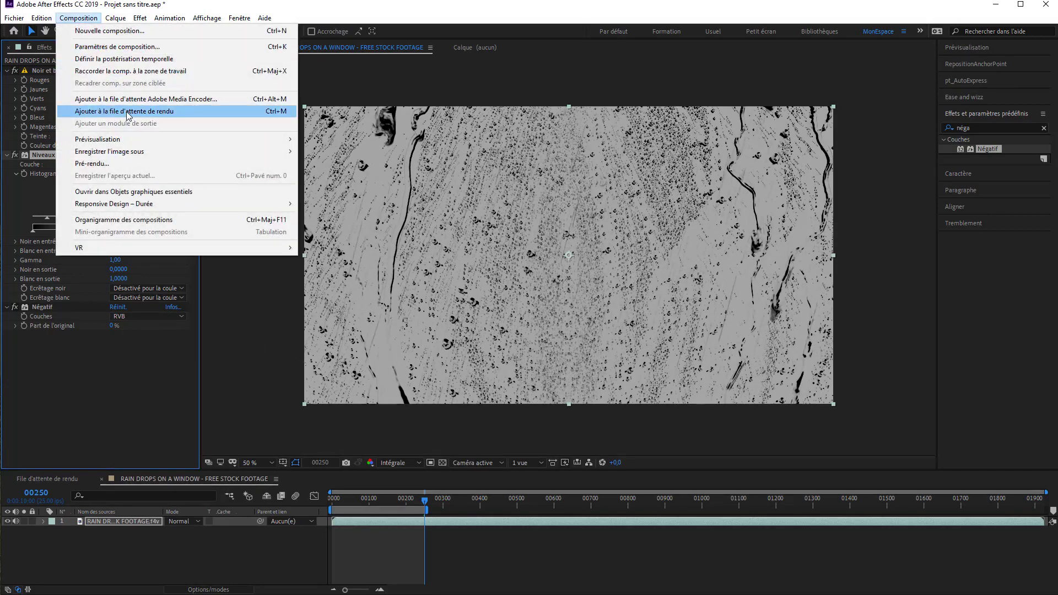
pyautogui.click(127, 112)
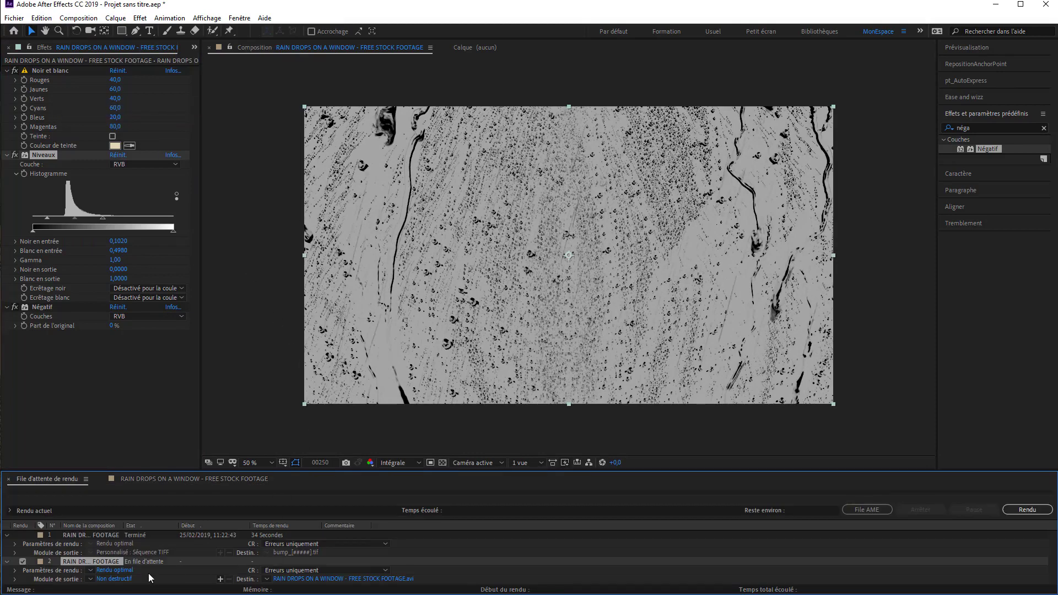
pyautogui.click(114, 579)
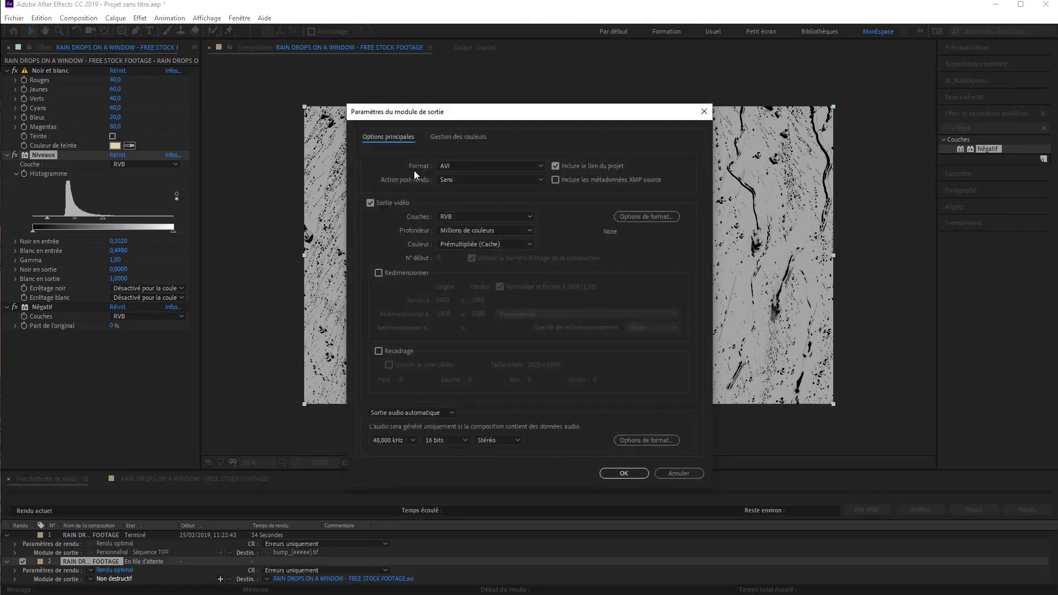
pyautogui.click(463, 167)
pyautogui.click(479, 326)
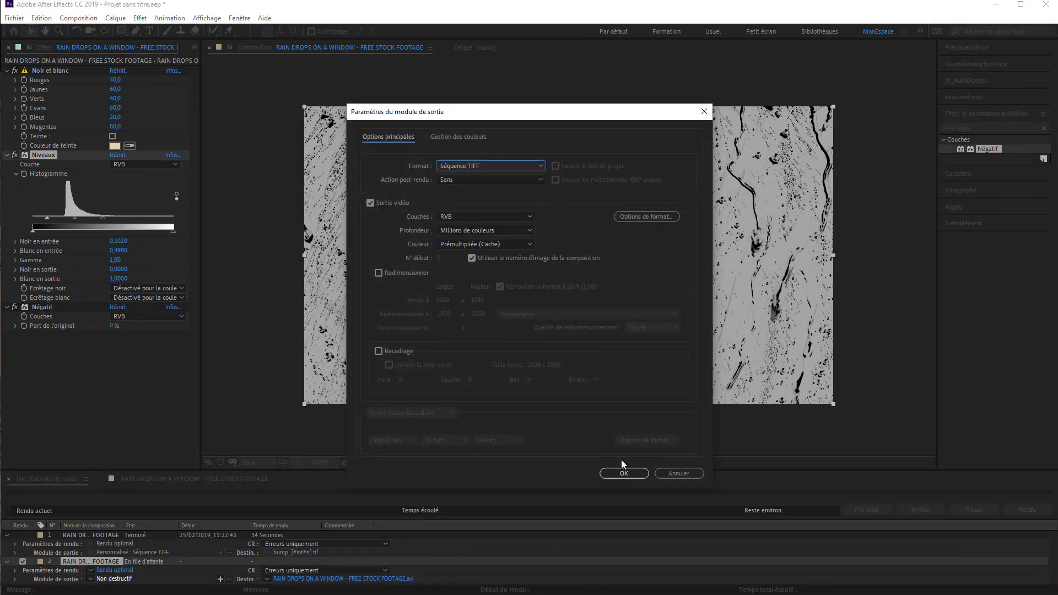
pyautogui.click(624, 473)
# - Set the second render's destination to a new folder named "roughness" inside "tuto rain drop"
pyautogui.click(331, 578)
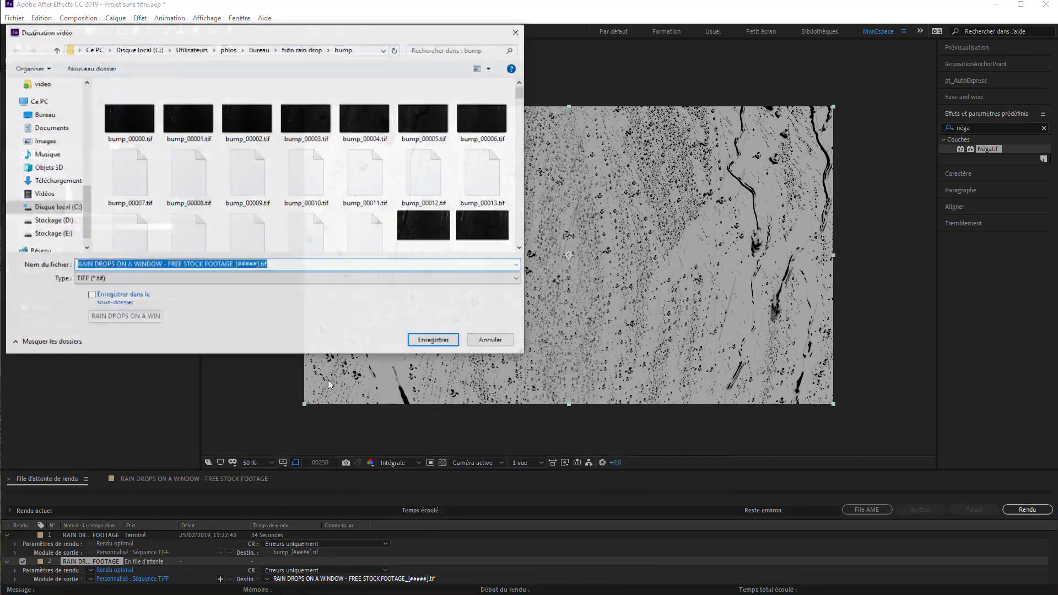
pyautogui.click(298, 50)
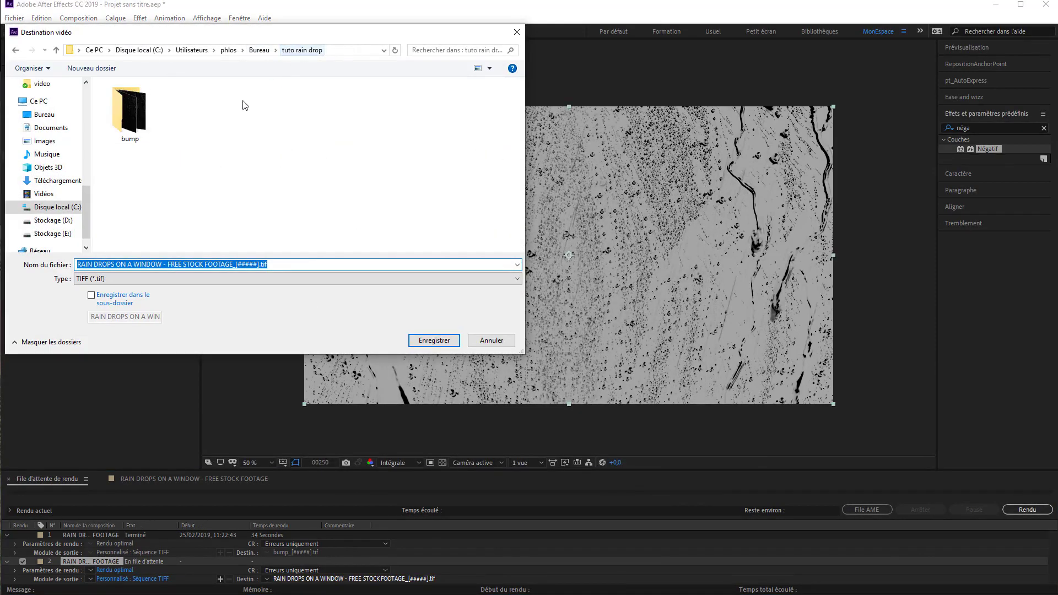
pyautogui.click(104, 68)
pyautogui.write('r')
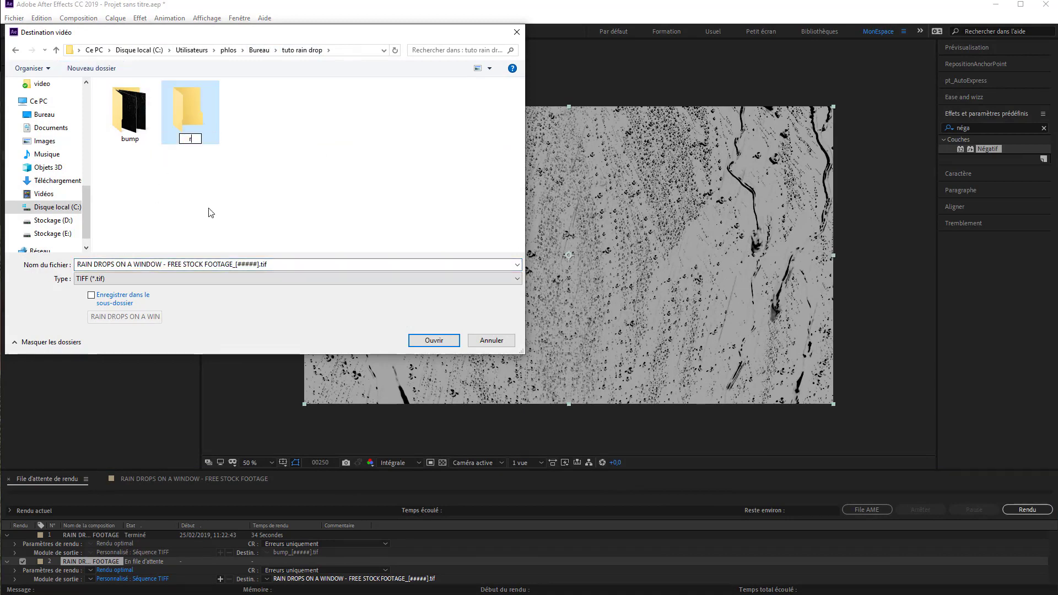
pyautogui.write('oughness')
pyautogui.press('Return')
pyautogui.doubleClick(190, 110)
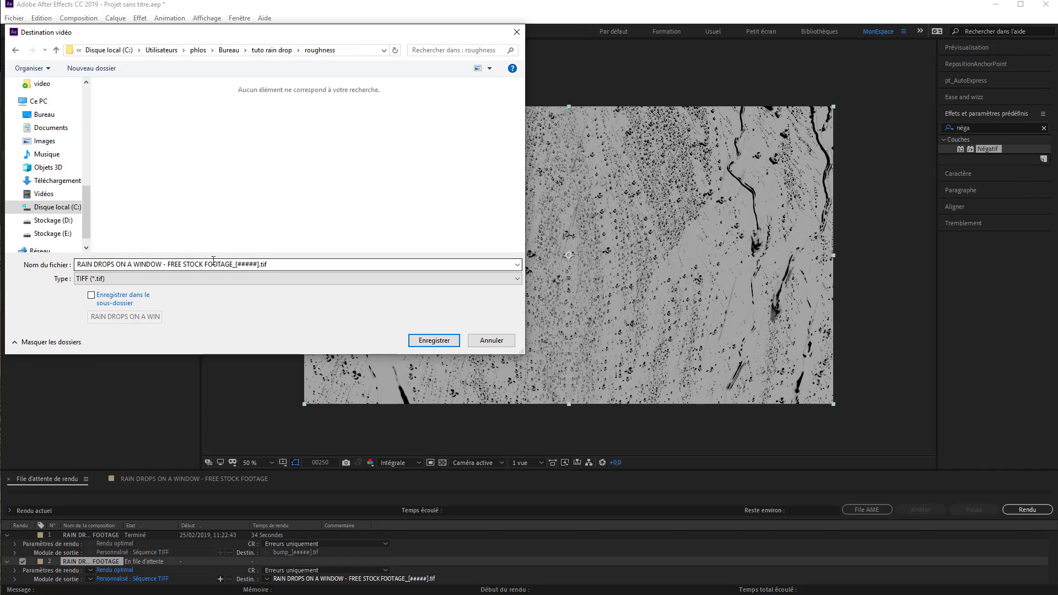
# - Name the second output sequence "rough_[#####].tif", save the destination and start the render
pyautogui.tripleClick(232, 265)
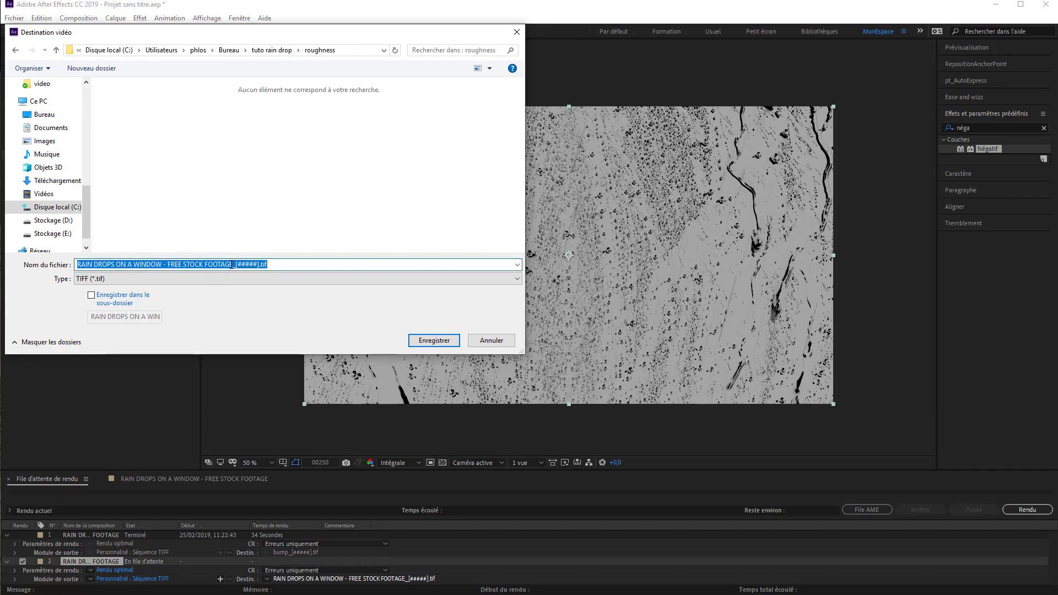
pyautogui.moveTo(232, 264); pyautogui.dragTo(76, 269)
pyautogui.press('BackSpace')
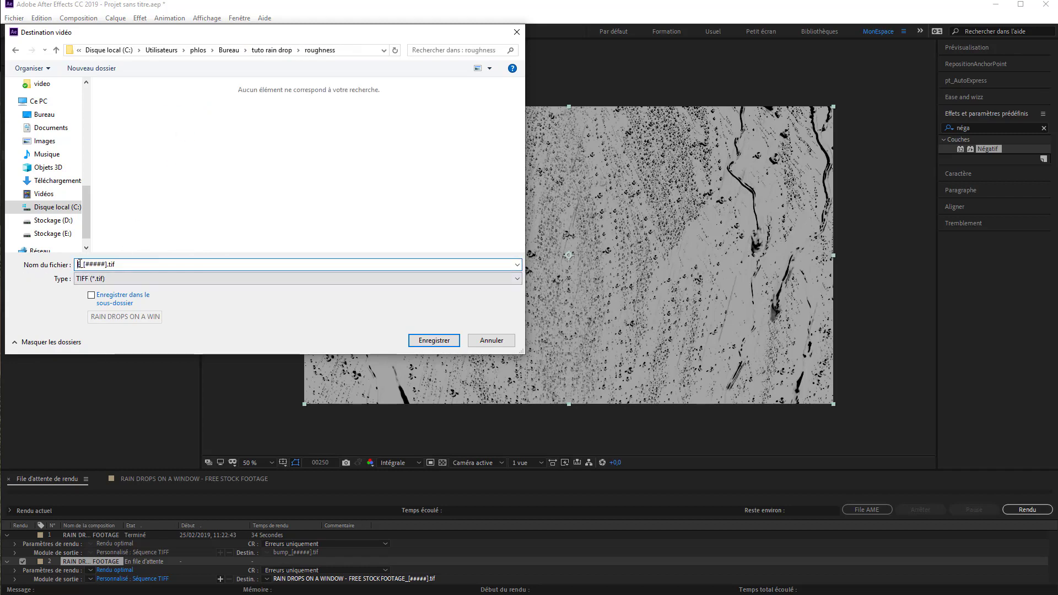
pyautogui.press('Delete')
pyautogui.write('rough')
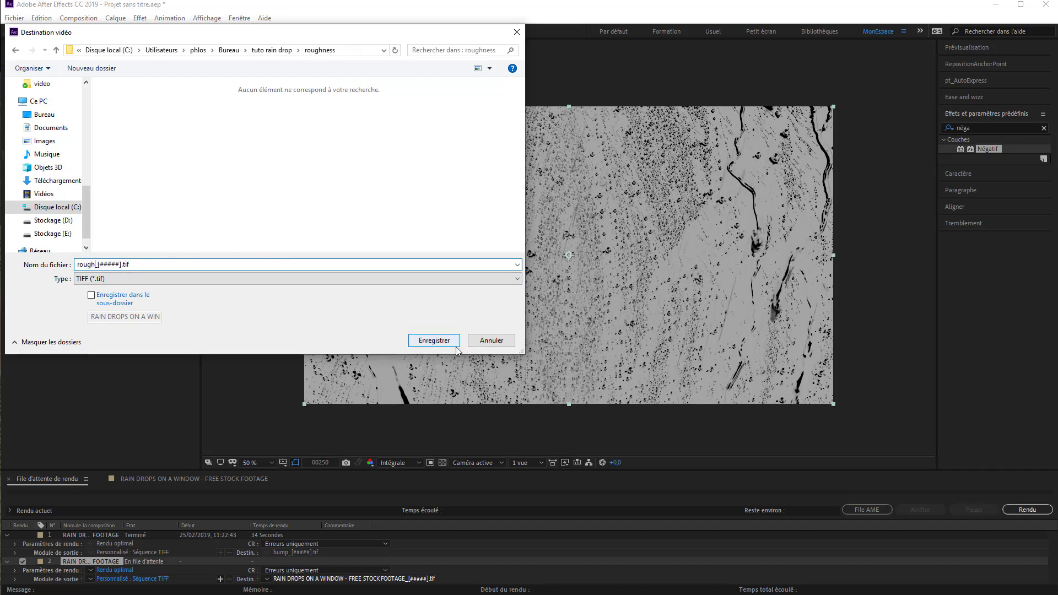
pyautogui.click(438, 342)
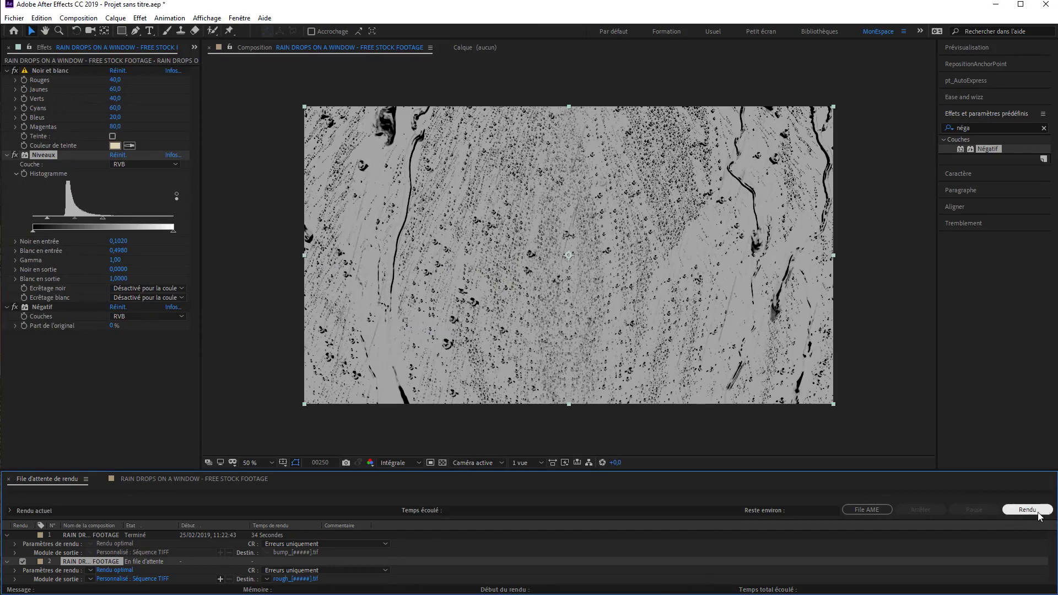
pyautogui.click(1039, 513)
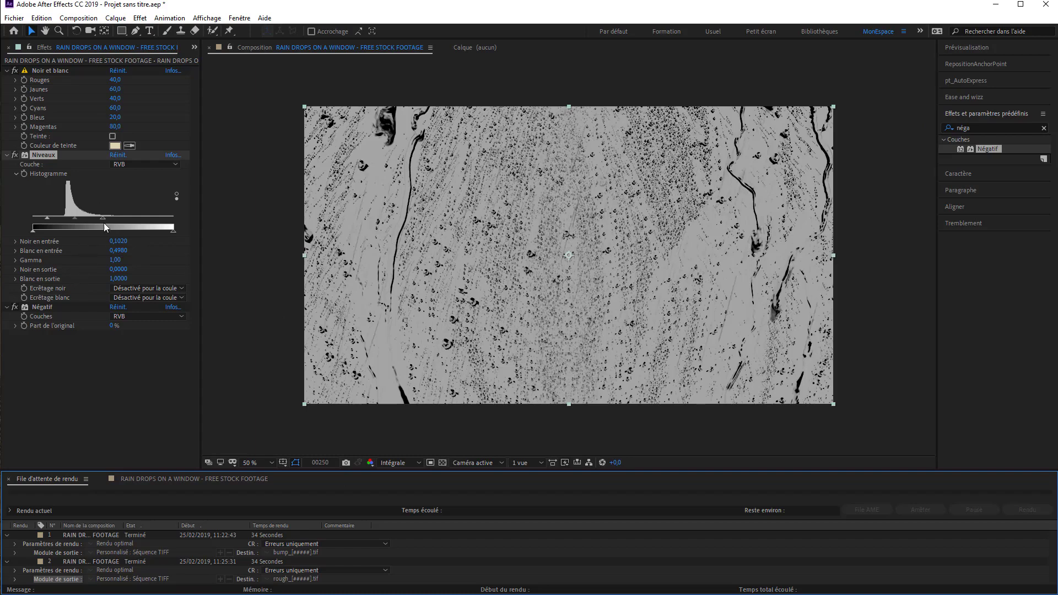
# - Raise "Blanc en entrée" in the Niveaux effect to 0,6471
pyautogui.moveTo(102, 219); pyautogui.dragTo(124, 220)
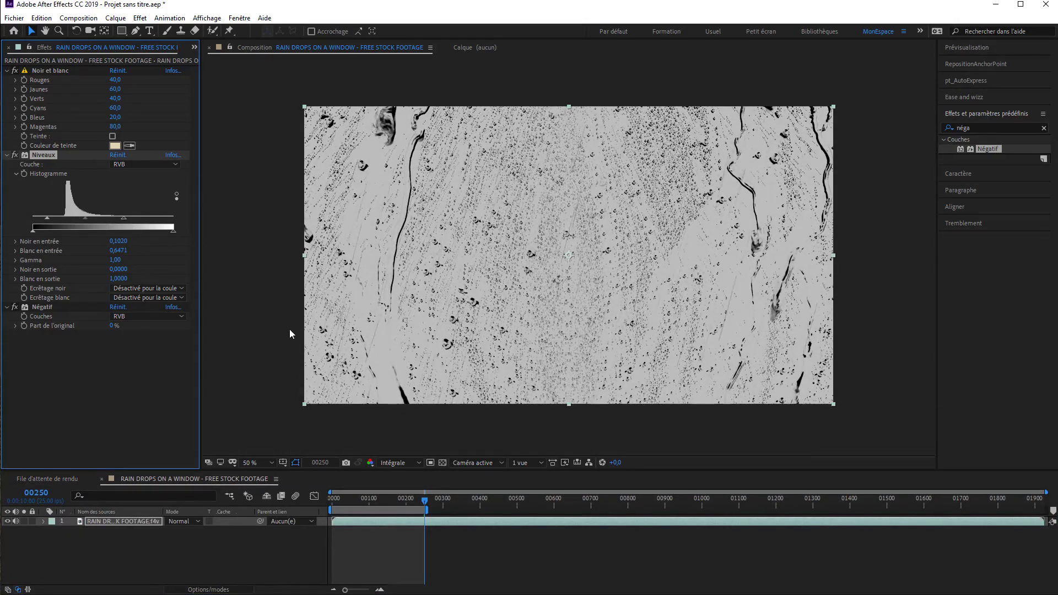
# - Switch to Cinema 4D, close the Visualiseur and add a plane (Plan) with a "Hauteur" of 225 cm and -Z orientation
pyautogui.click(998, 6)
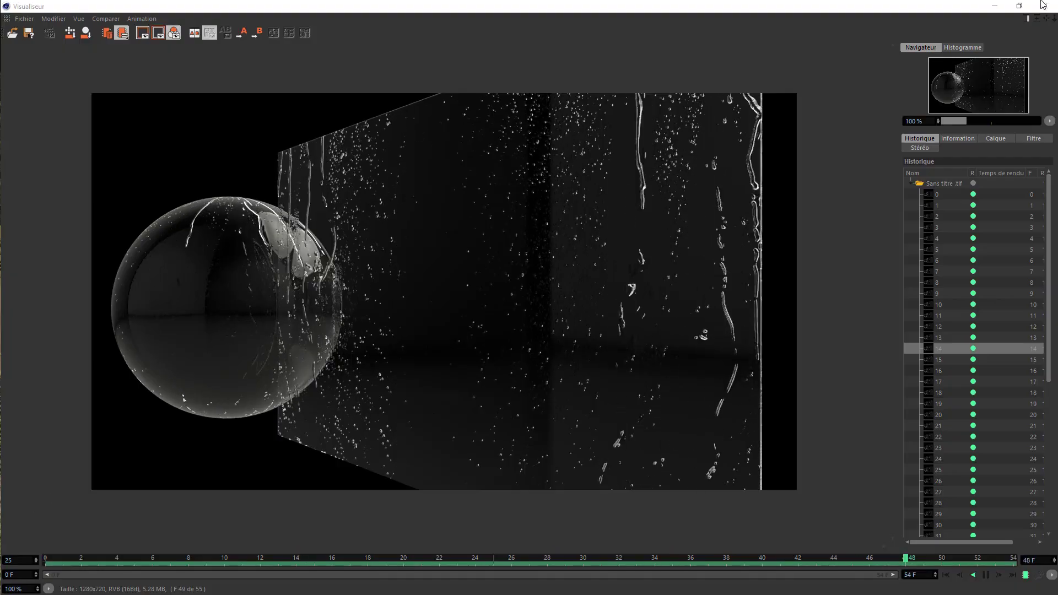
pyautogui.click(1045, 6)
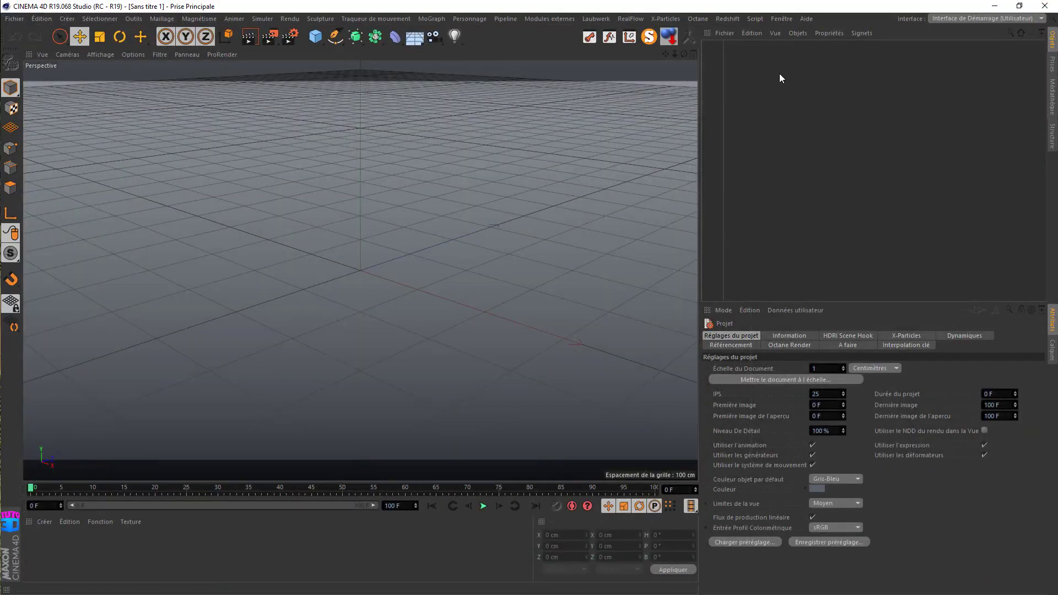
pyautogui.click(315, 37)
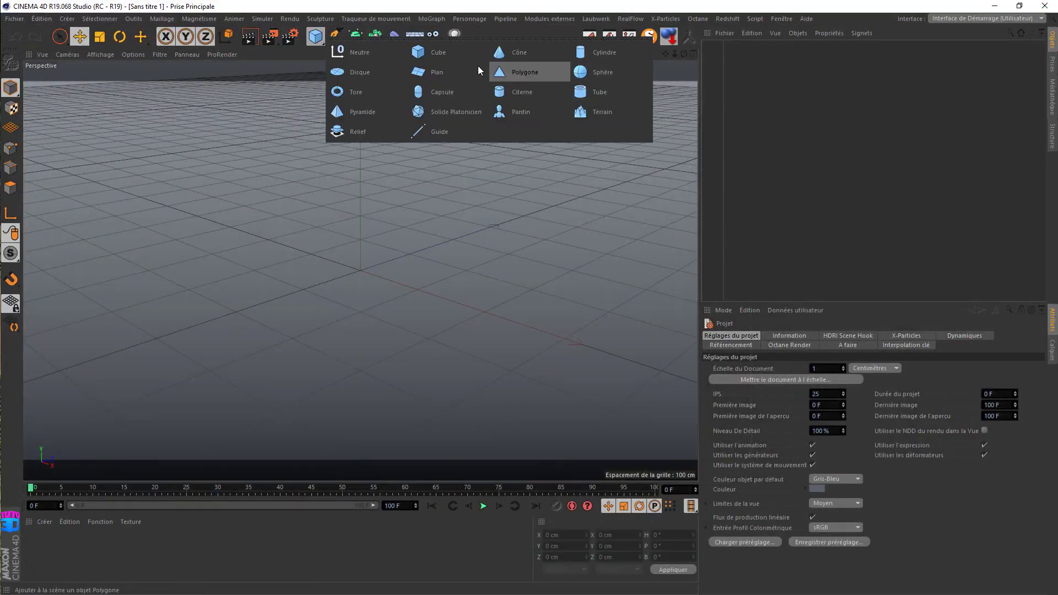
pyautogui.click(417, 71)
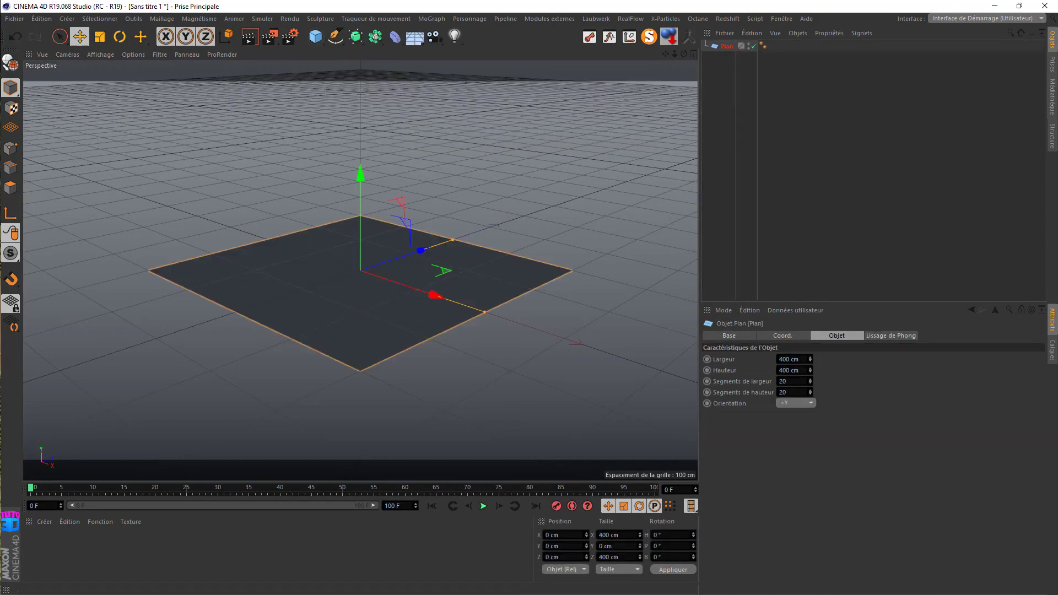
pyautogui.click(789, 359)
pyautogui.press('Tab')
pyautogui.write('22')
pyautogui.press('Return')
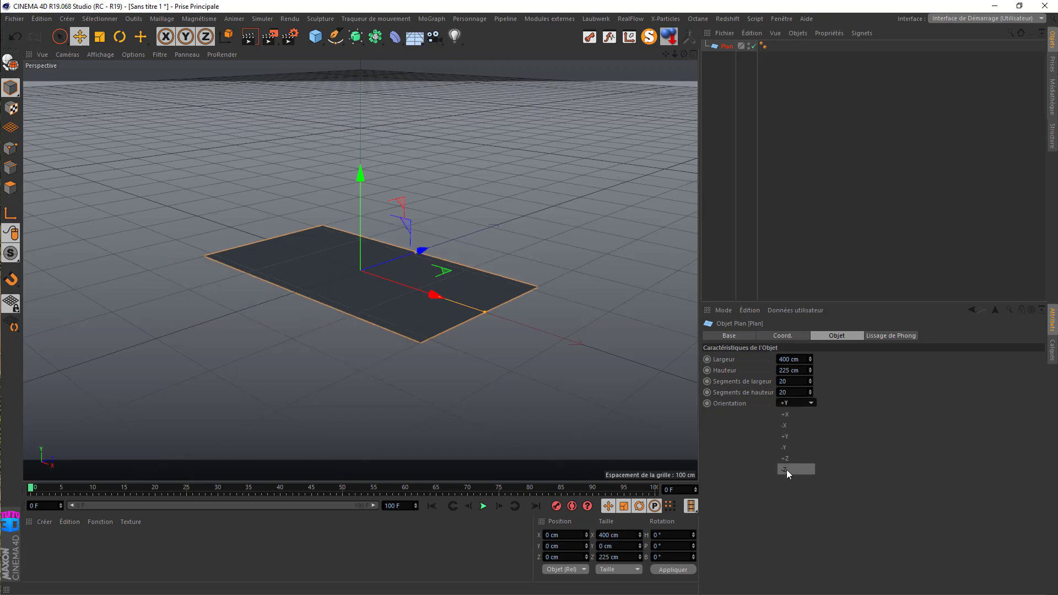
pyautogui.click(786, 470)
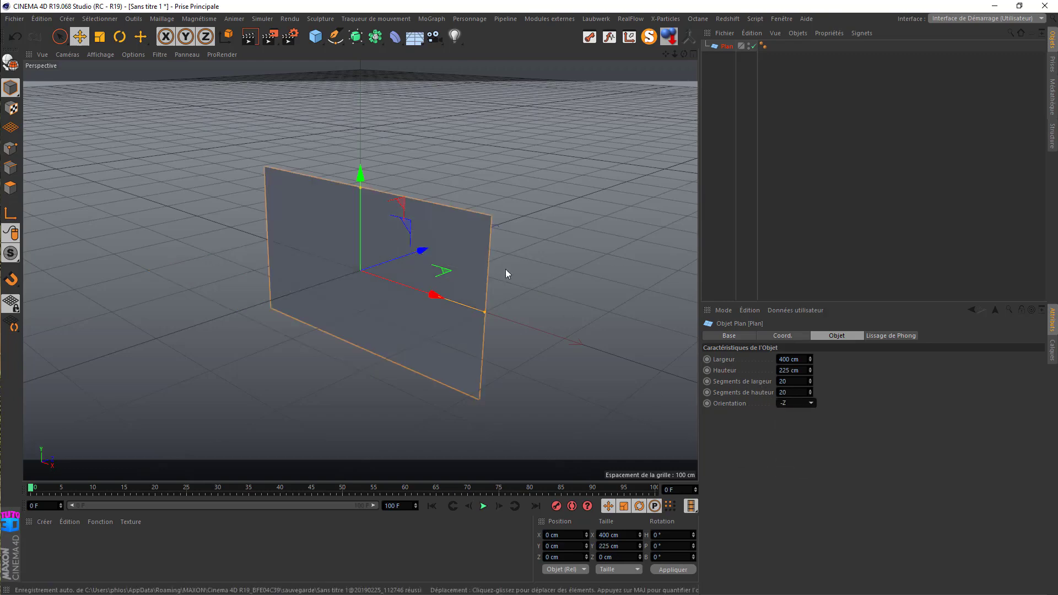
# - Rest the plane on the floor and move it along X to about 252 cm
pyautogui.click(670, 37)
pyautogui.moveTo(442, 203); pyautogui.dragTo(612, 265)
# - Add a sphere beside the plane with 128 segments and the type "Icosaèdre"
pyautogui.click(315, 36)
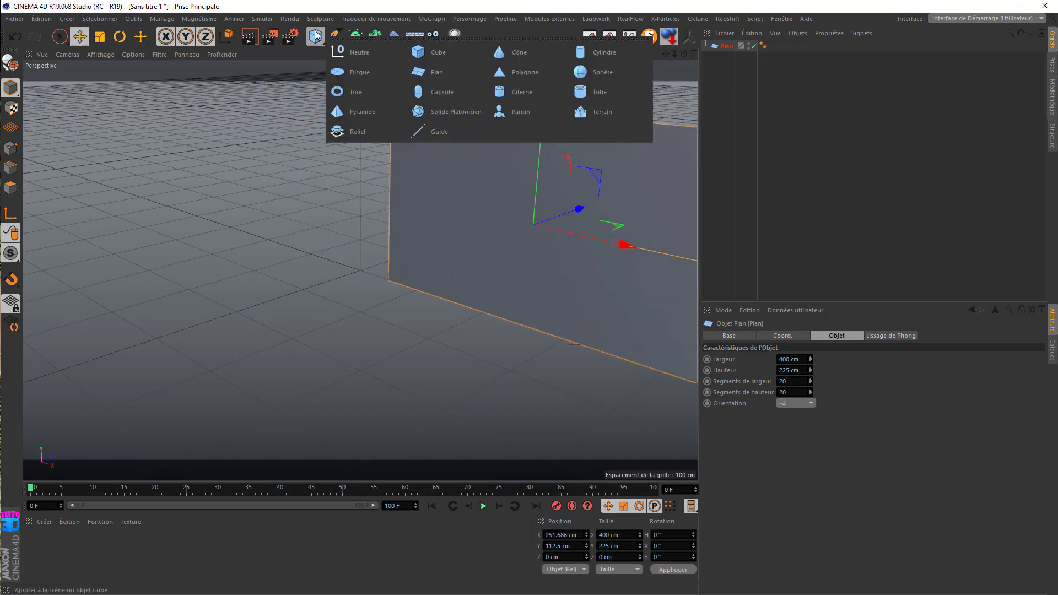
pyautogui.click(595, 75)
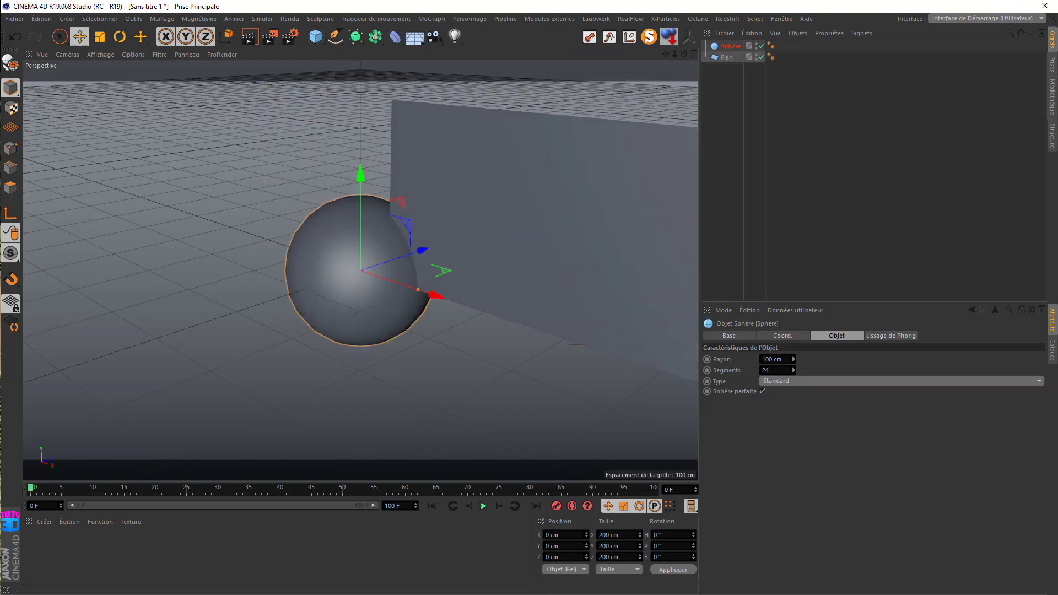
pyautogui.click(777, 381)
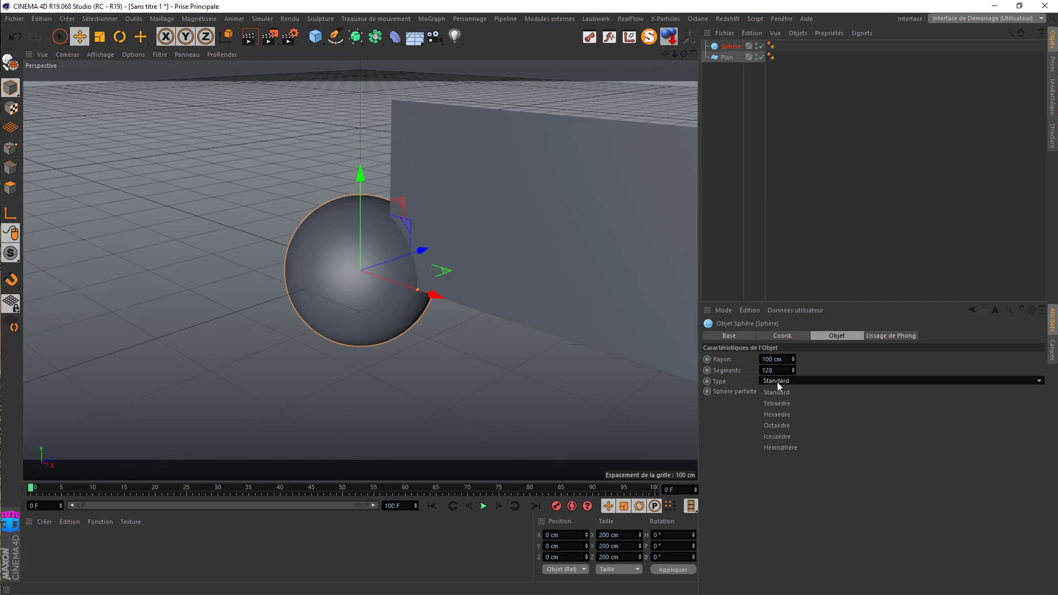
pyautogui.click(778, 436)
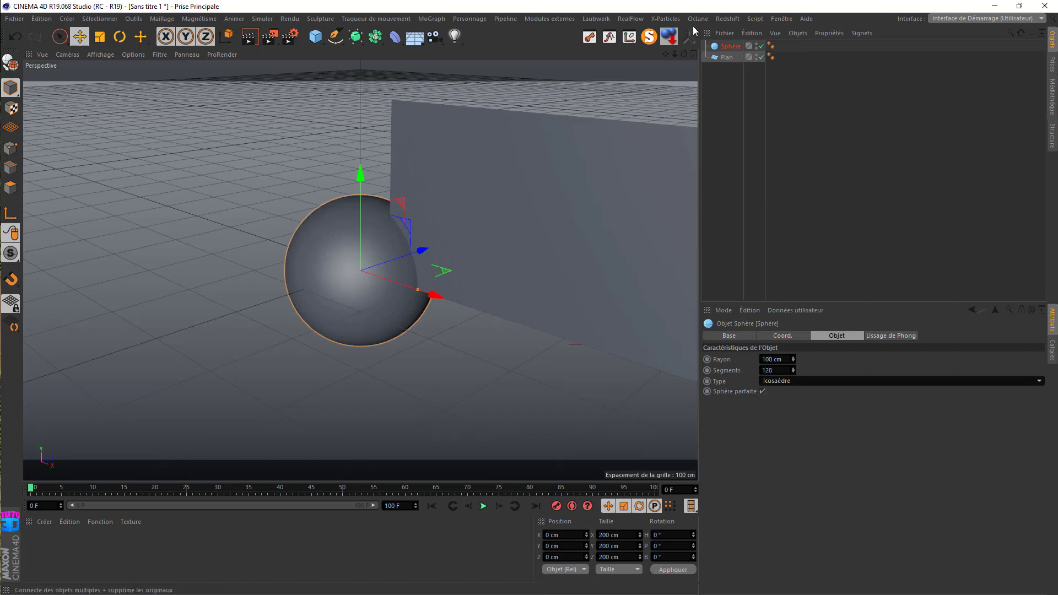
# - Rest the sphere on the floor and move it along X to about -107 cm, clear of the plane
pyautogui.click(669, 37)
pyautogui.moveTo(435, 214); pyautogui.dragTo(377, 199)
pyautogui.moveTo(666, 54); pyautogui.dragTo(588, 70)
pyautogui.moveTo(684, 54); pyautogui.dragTo(690, 23)
# - Switch the interface layout to "Redshift (Utilisateur)" and set the render engine to Redshift
pyautogui.click(1008, 18)
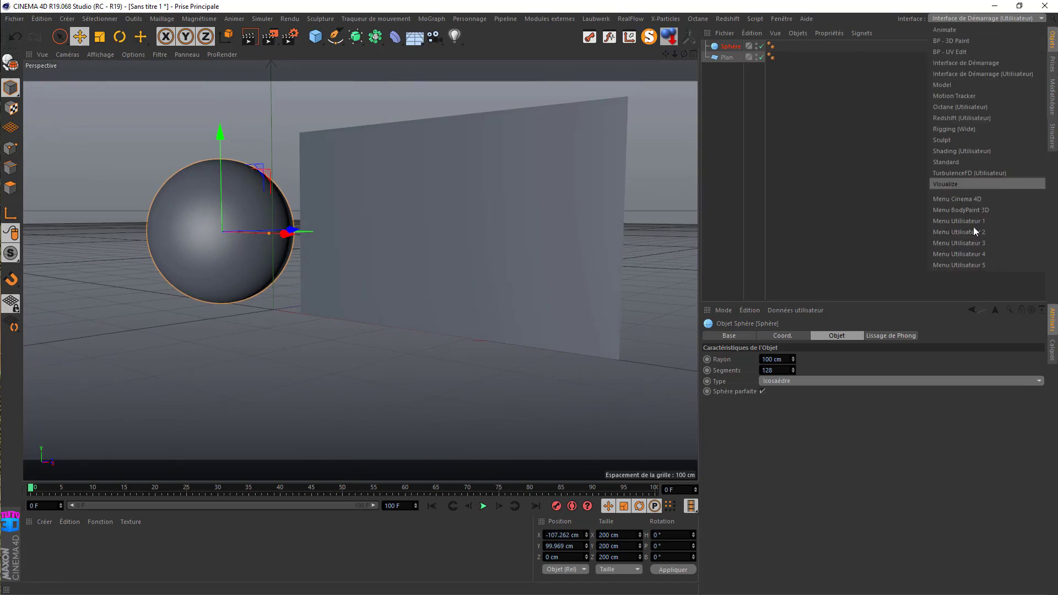
pyautogui.click(968, 118)
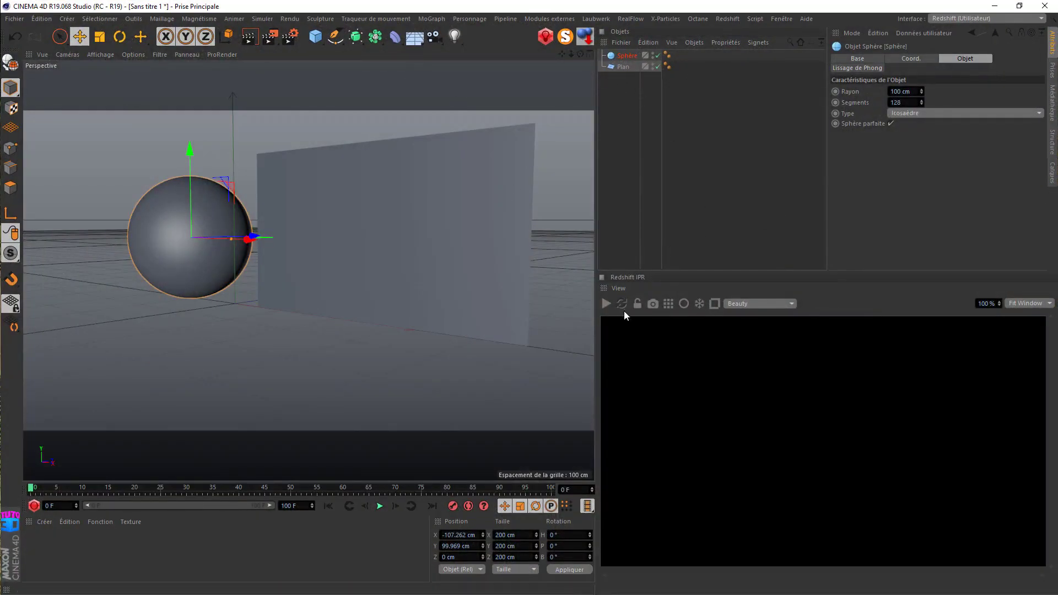
pyautogui.click(293, 36)
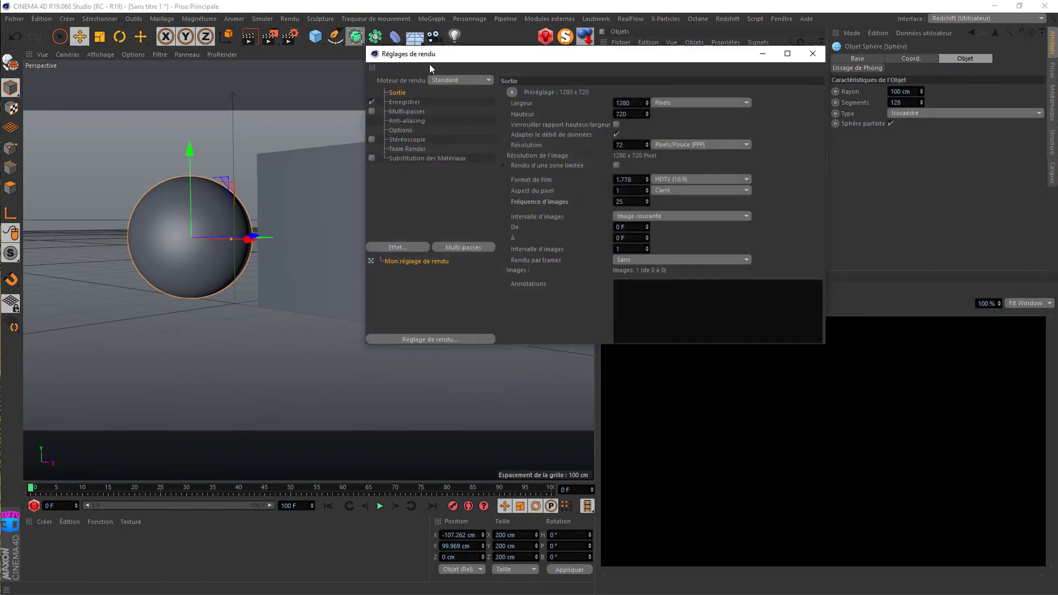
pyautogui.click(457, 81)
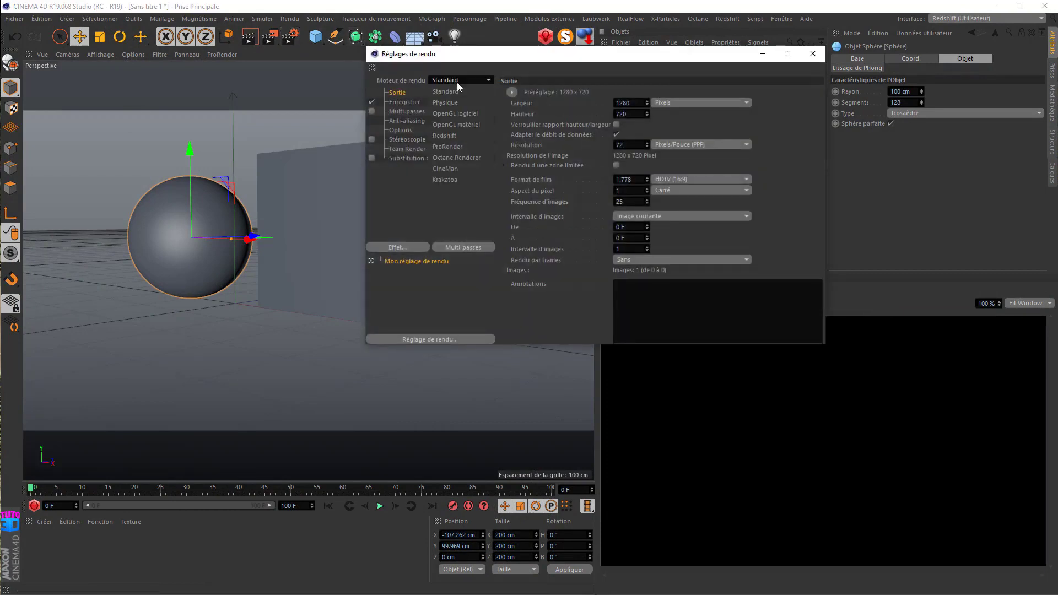
pyautogui.click(447, 135)
# - Turn off "Force enabled for IPR" in the Redshift progressive rendering settings and start the Redshift IPR preview
pyautogui.click(401, 120)
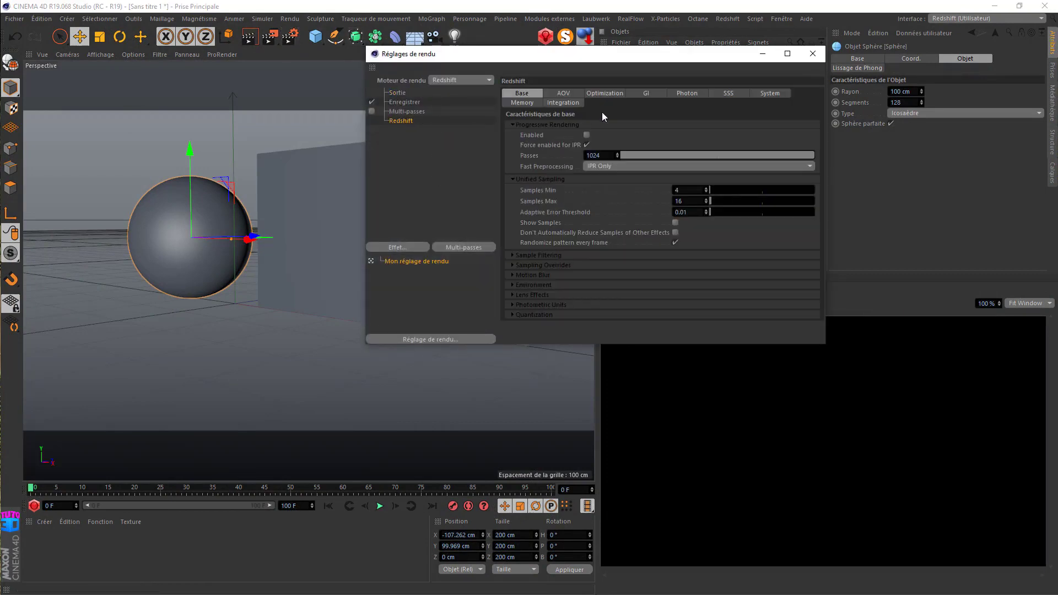
pyautogui.click(586, 145)
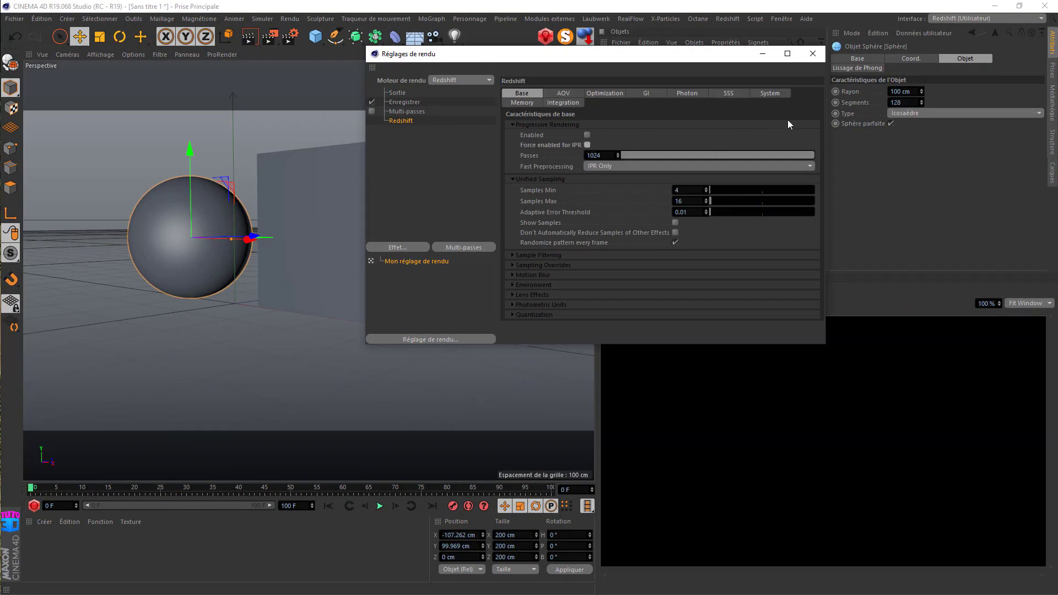
pyautogui.click(820, 58)
pyautogui.click(605, 304)
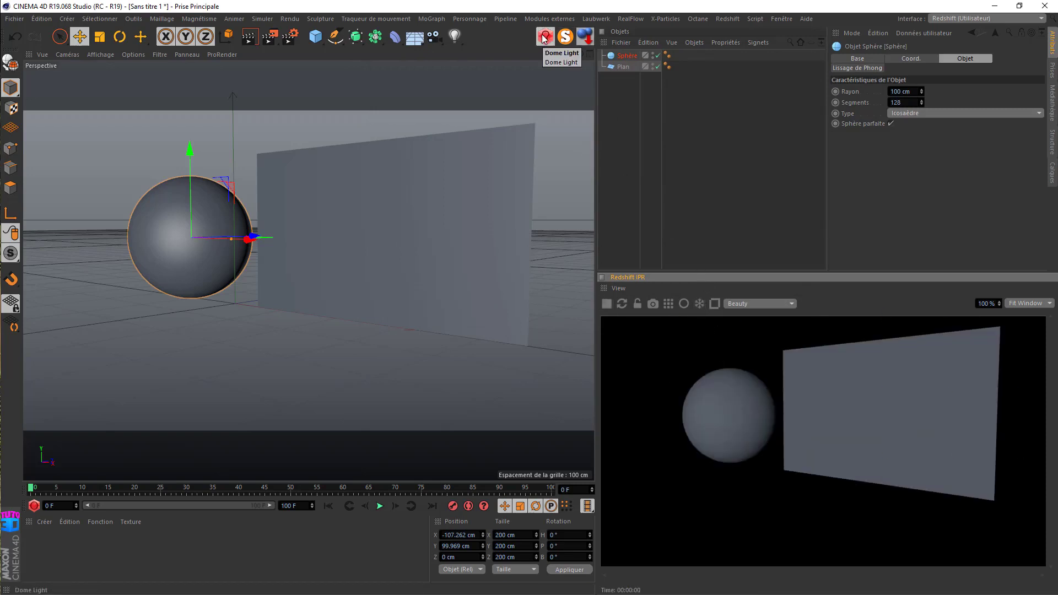
# - Add a Redshift dome light to the scene
pyautogui.click(727, 19)
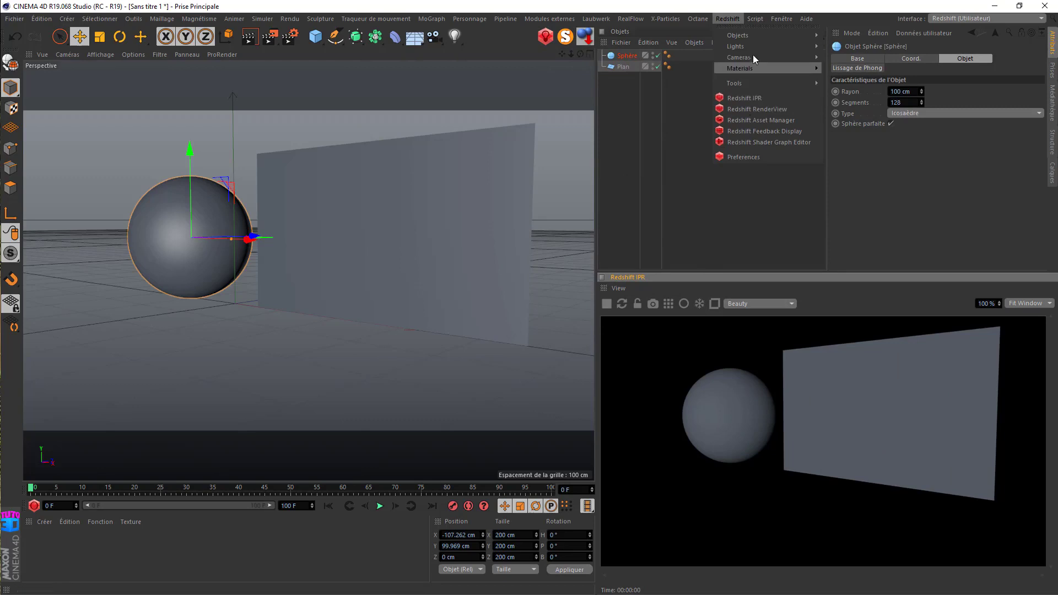
pyautogui.moveTo(756, 46)
pyautogui.click(852, 95)
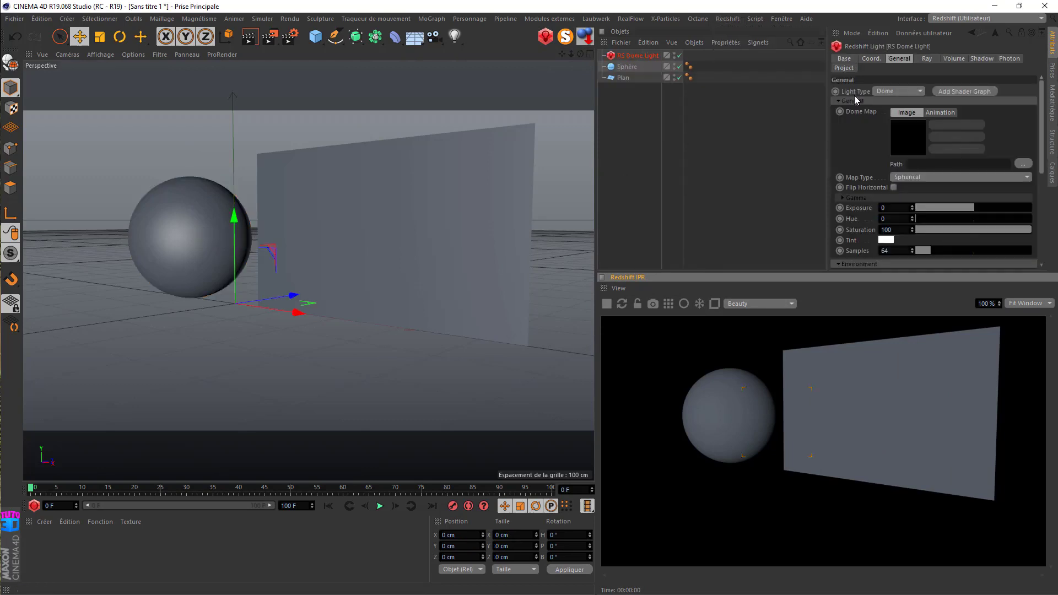
# - Load D:\hdr\studio014.hdr as the dome light's map and turn off "Enable Background"
pyautogui.click(1021, 163)
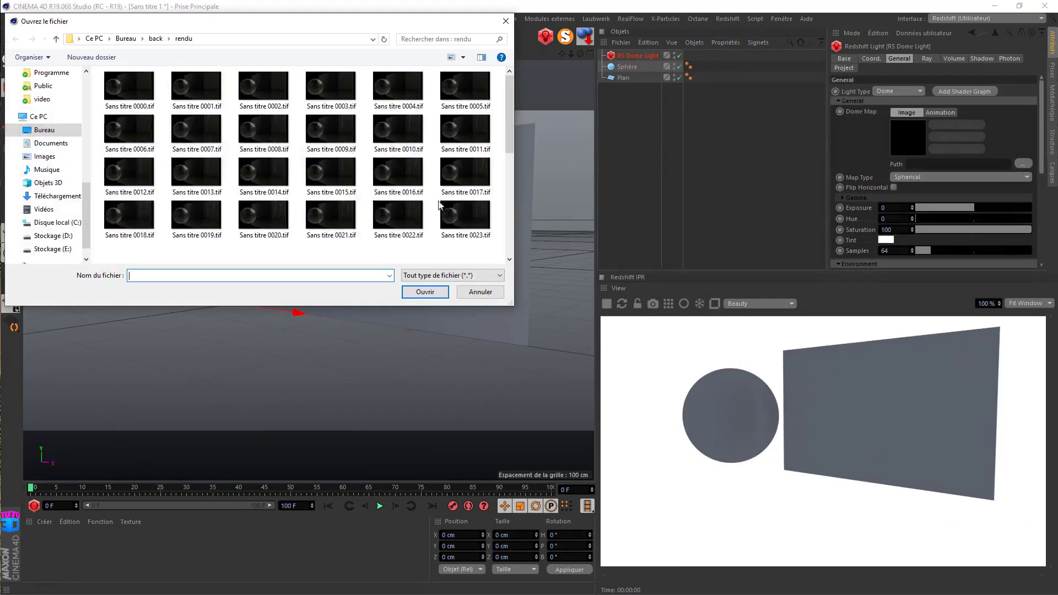
pyautogui.scroll(-1, 55, 215)
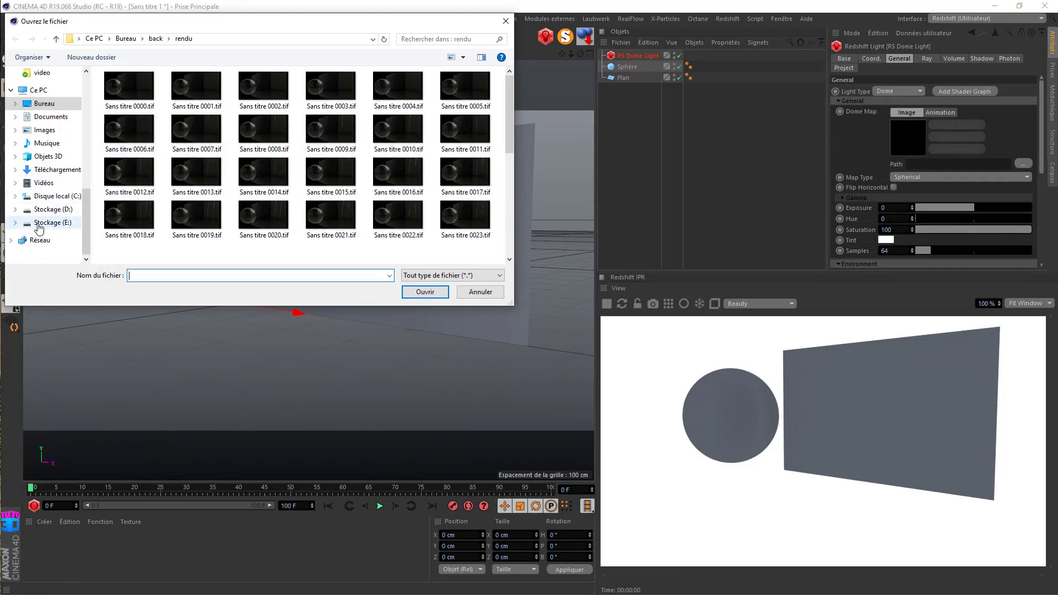
pyautogui.click(50, 210)
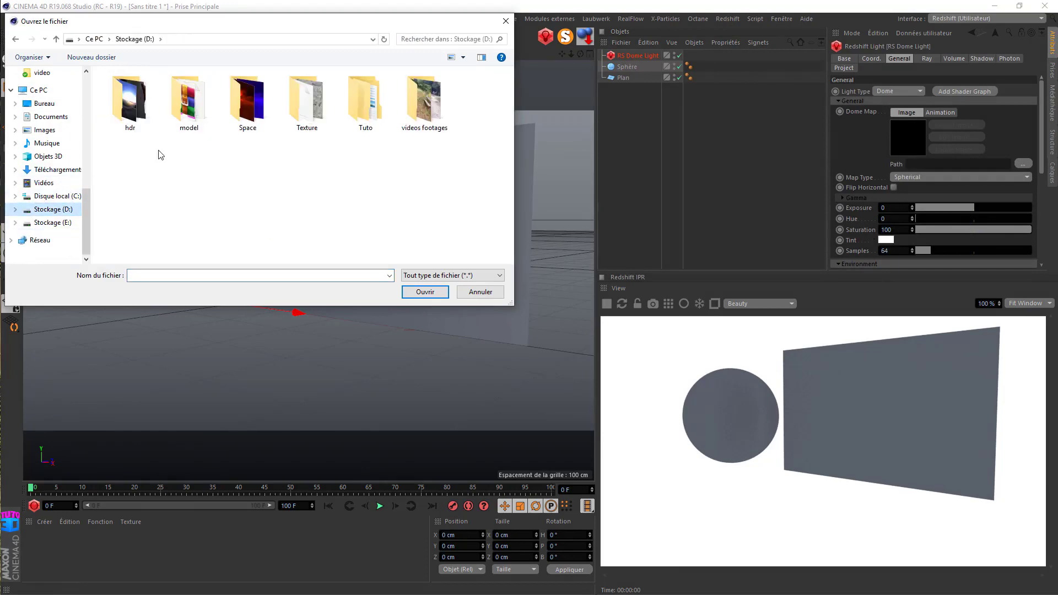
pyautogui.doubleClick(130, 111)
pyautogui.scroll(-6, 139, 221)
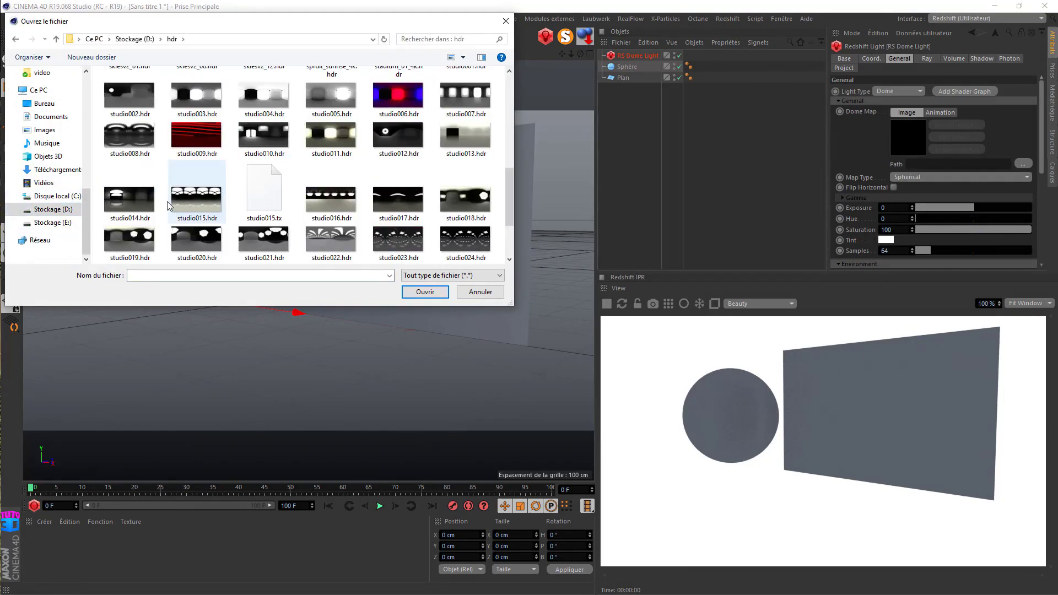
pyautogui.click(132, 207)
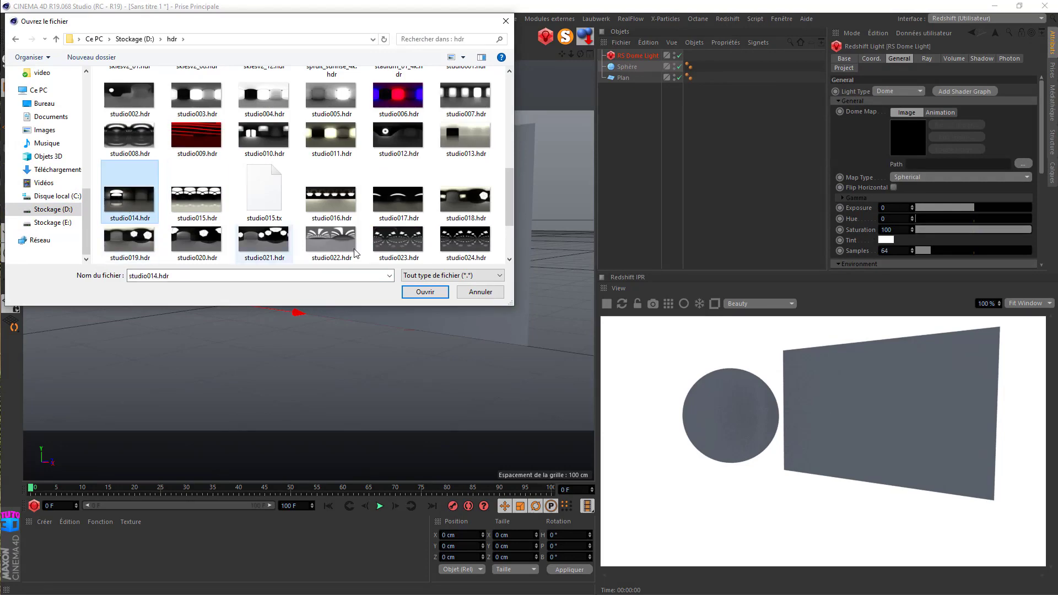
pyautogui.click(425, 292)
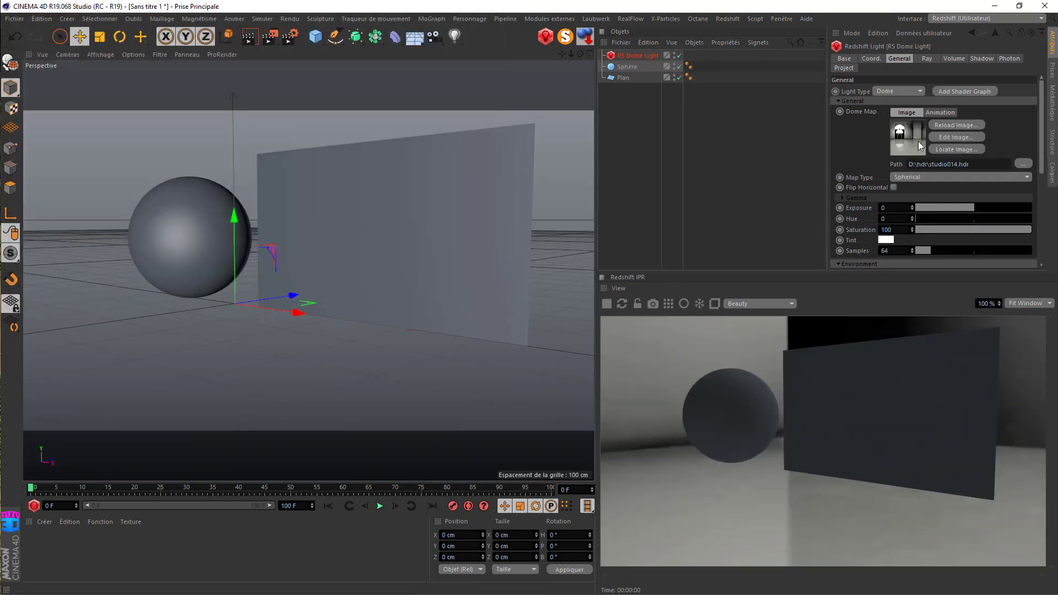
pyautogui.scroll(-5, 1036, 177)
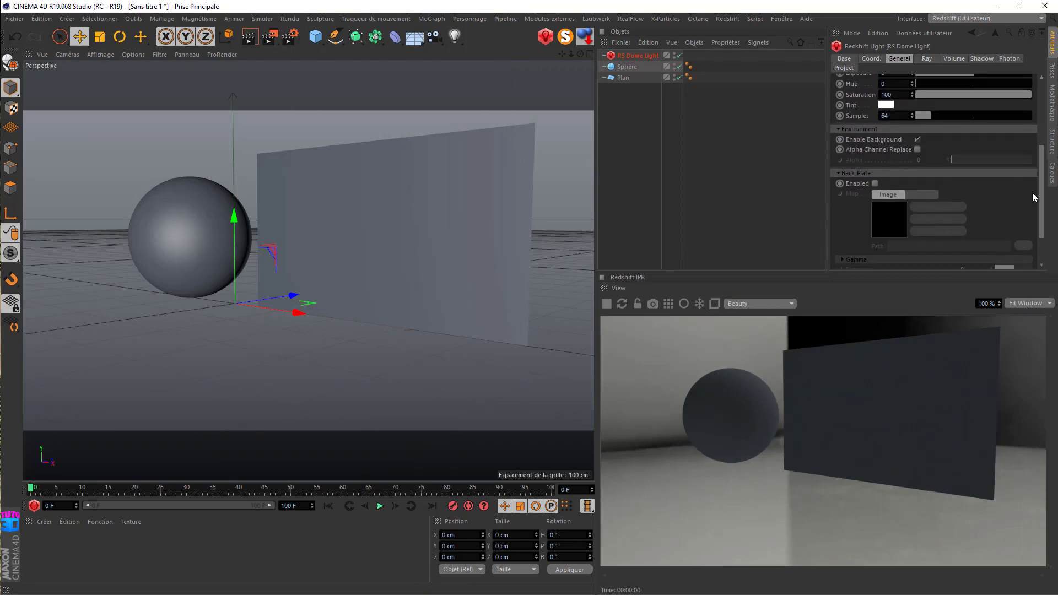
pyautogui.click(917, 139)
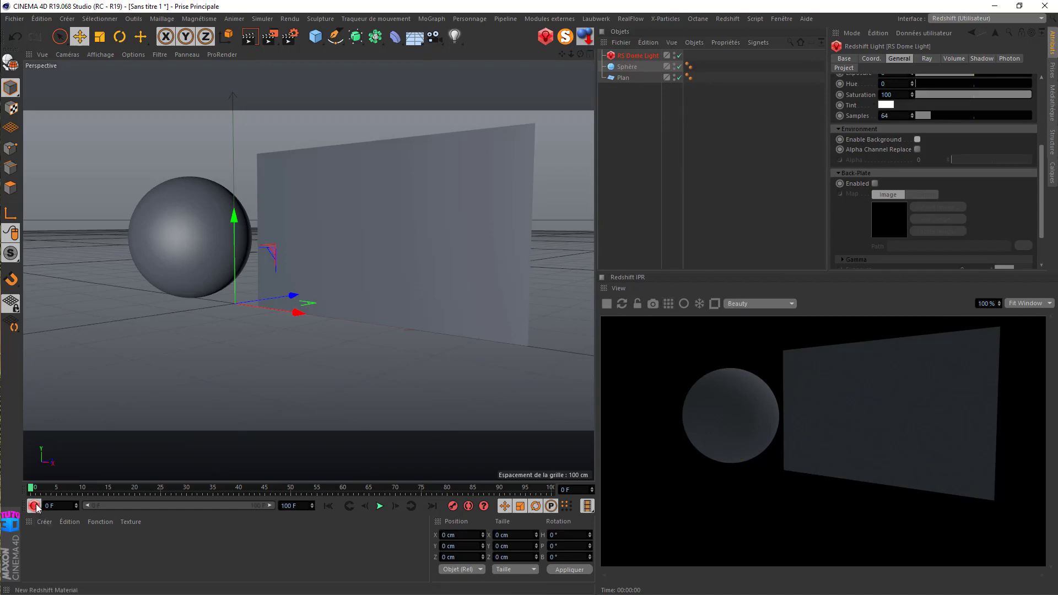
# - Create a Redshift material and set its RS Material node's preset to Glass
pyautogui.doubleClick(34, 543)
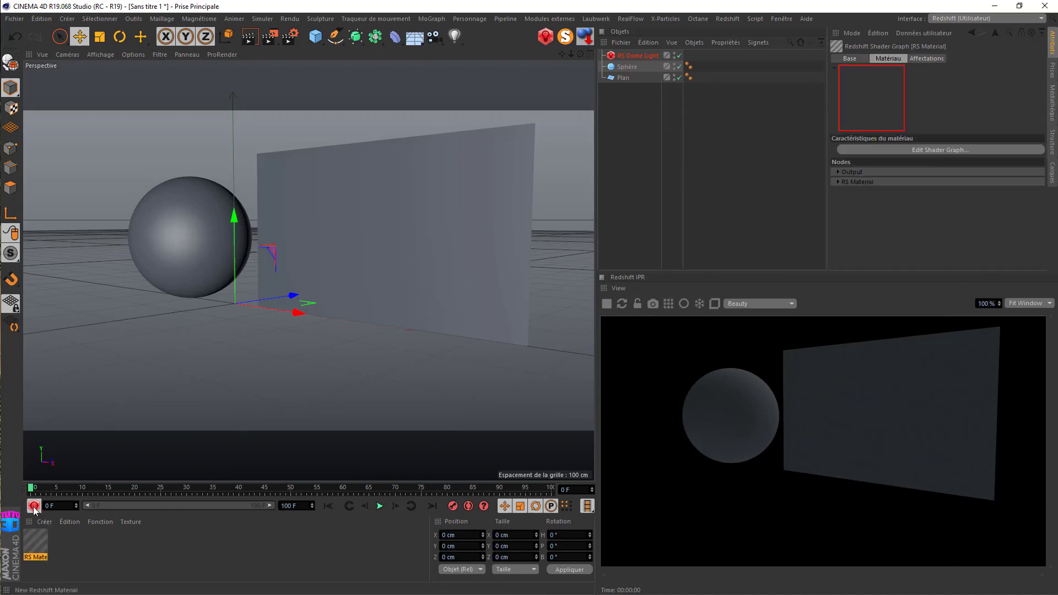
pyautogui.doubleClick(34, 546)
pyautogui.click(294, 113)
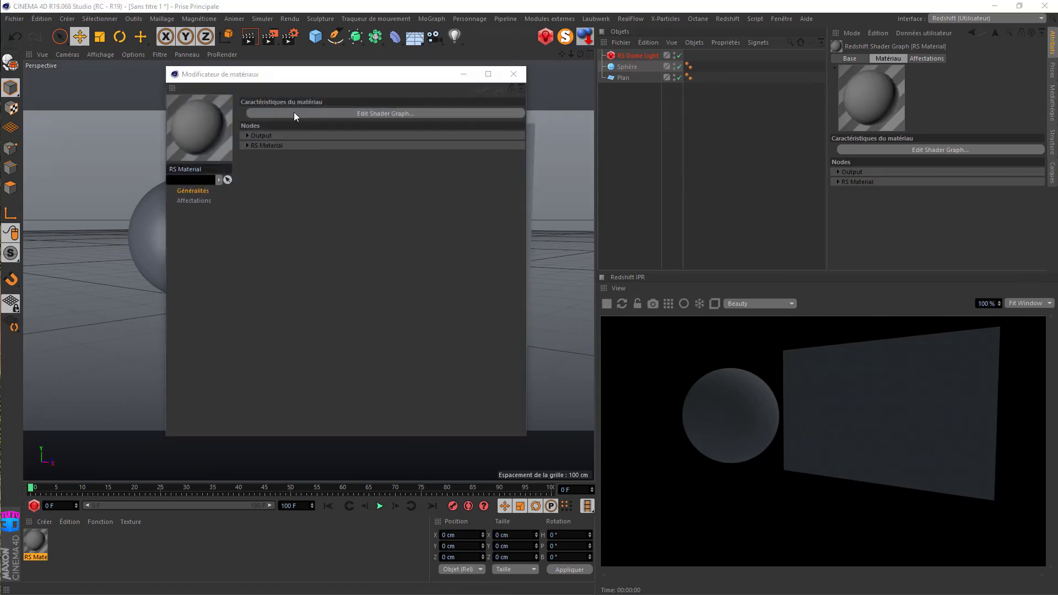
pyautogui.click(538, 105)
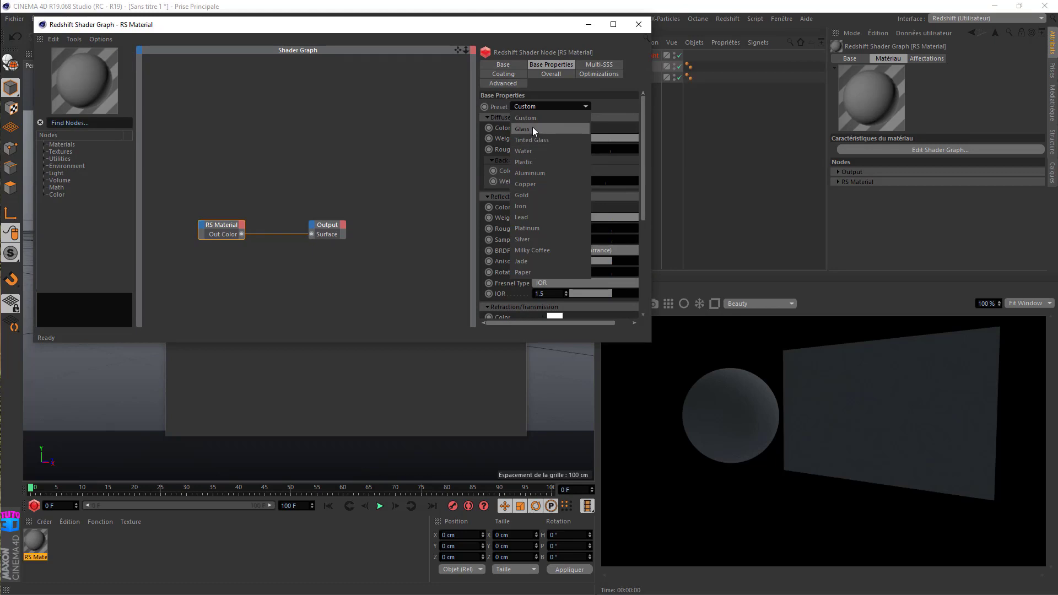
pyautogui.click(532, 128)
pyautogui.click(638, 24)
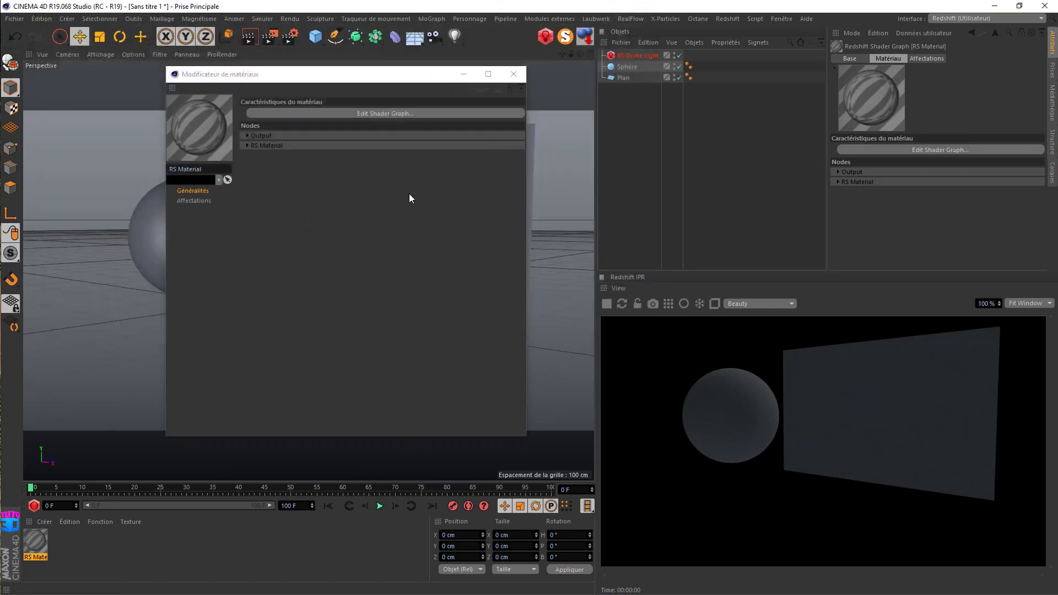
pyautogui.click(514, 74)
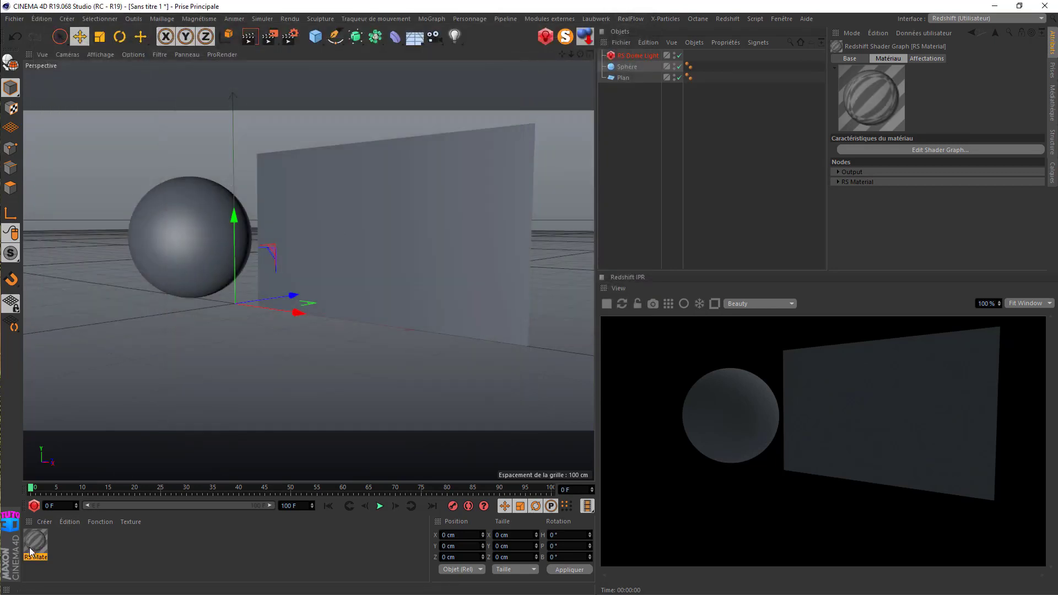
# - Apply the glass material to both the sphere and the plane
pyautogui.moveTo(245, 251); pyautogui.dragTo(189, 231)
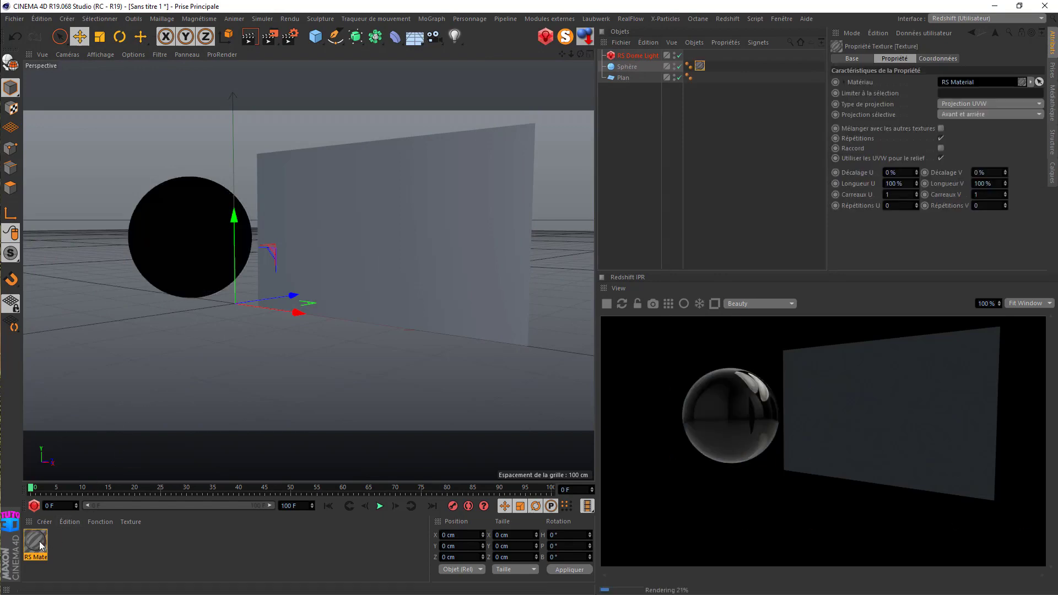
pyautogui.moveTo(376, 314); pyautogui.dragTo(387, 274)
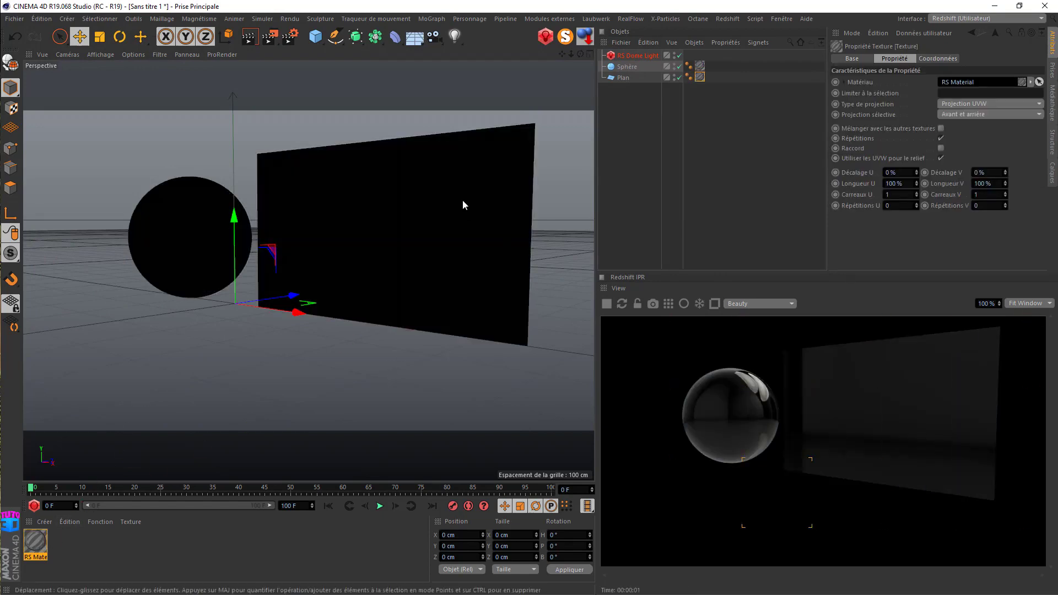
pyautogui.moveTo(562, 54); pyautogui.dragTo(307, 269)
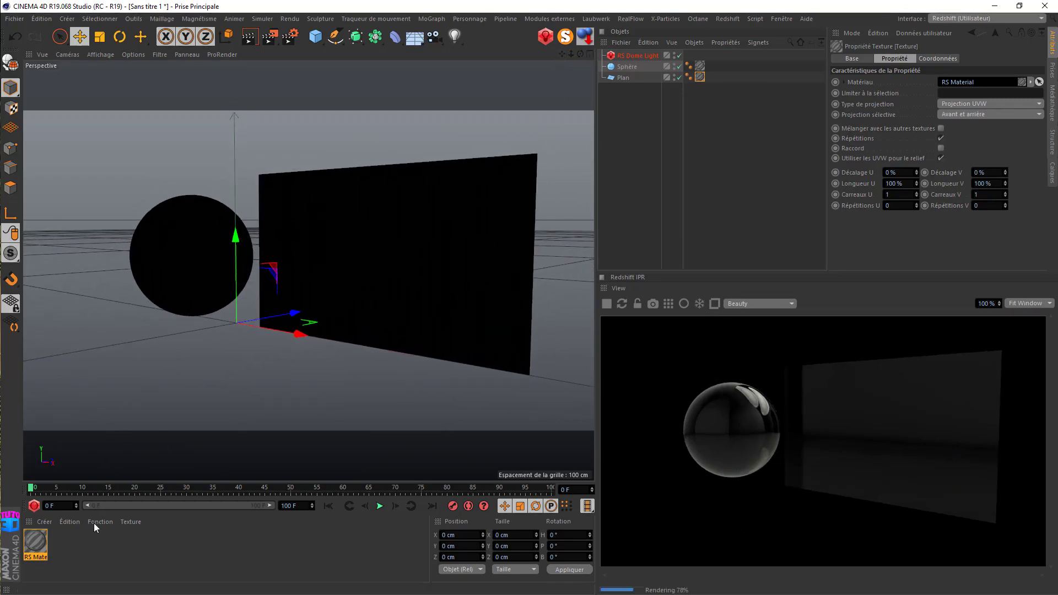
# - Add two Texture nodes to the glass material's shader graph
pyautogui.doubleClick(34, 545)
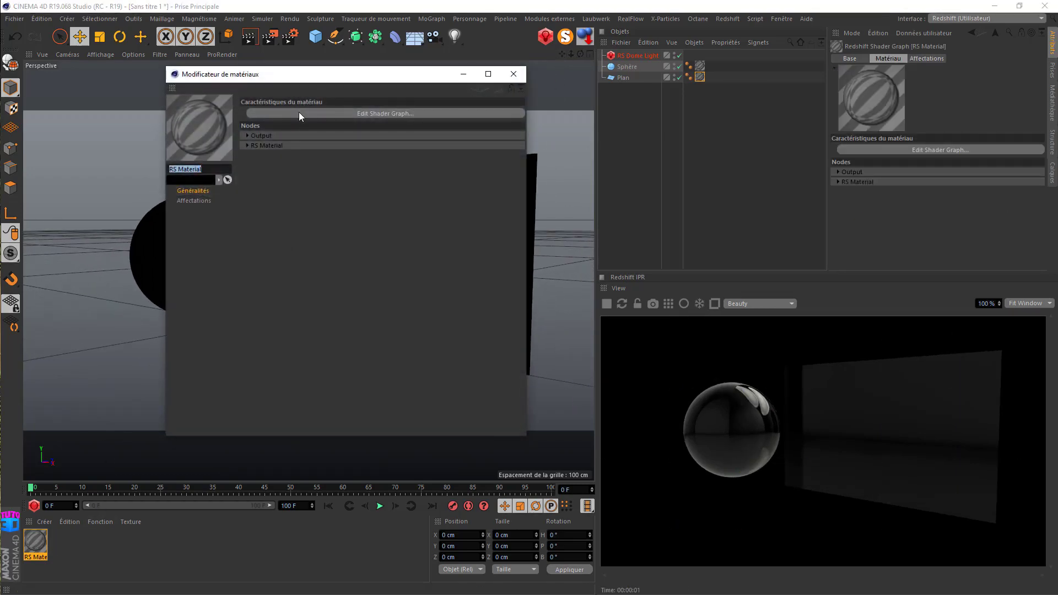
pyautogui.click(299, 111)
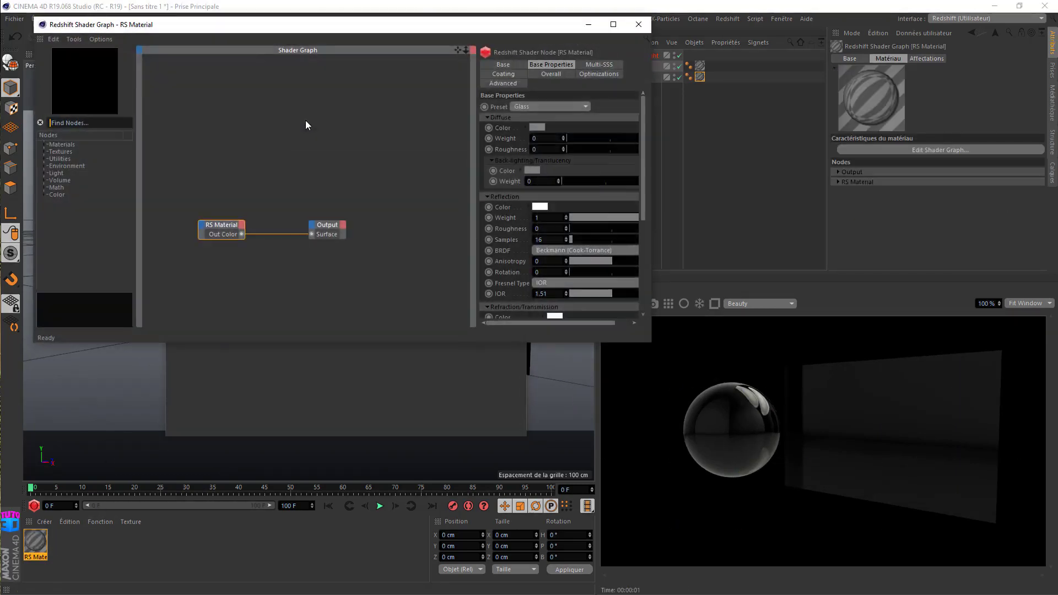
pyautogui.click(46, 152)
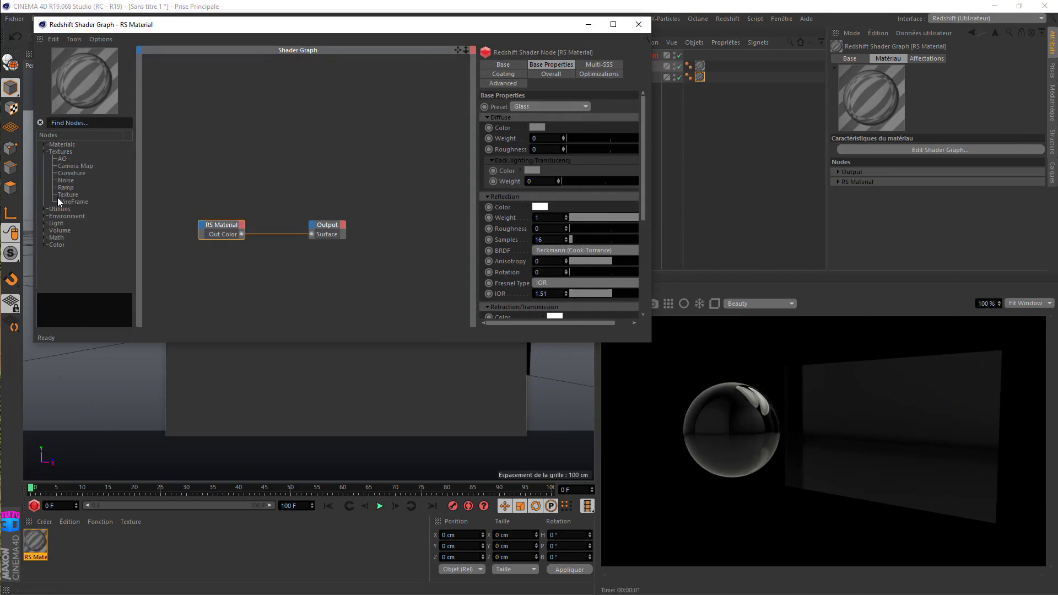
pyautogui.moveTo(65, 196); pyautogui.dragTo(175, 129)
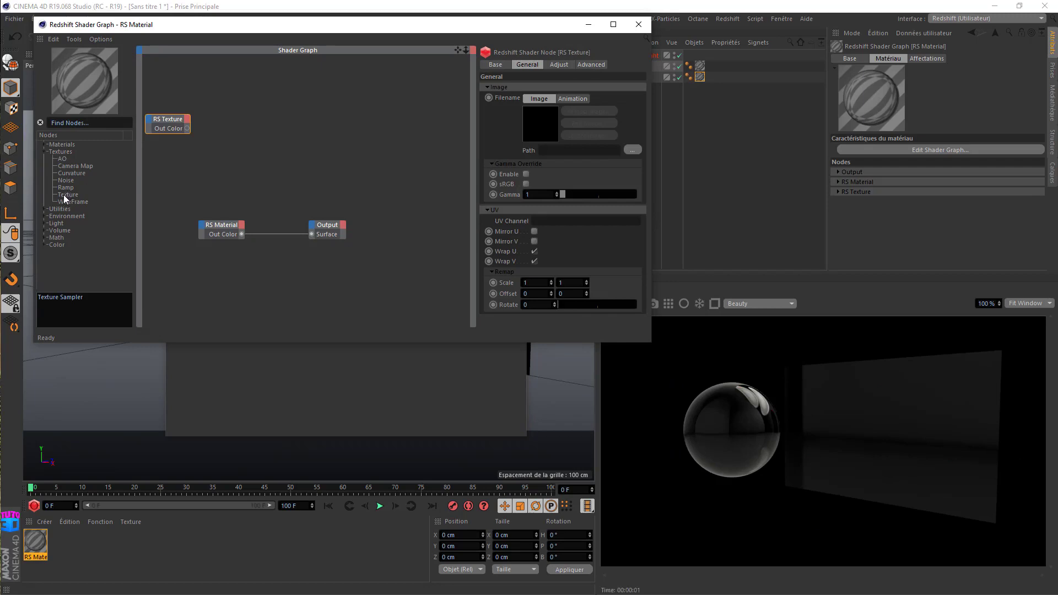
pyautogui.moveTo(65, 195); pyautogui.dragTo(166, 178)
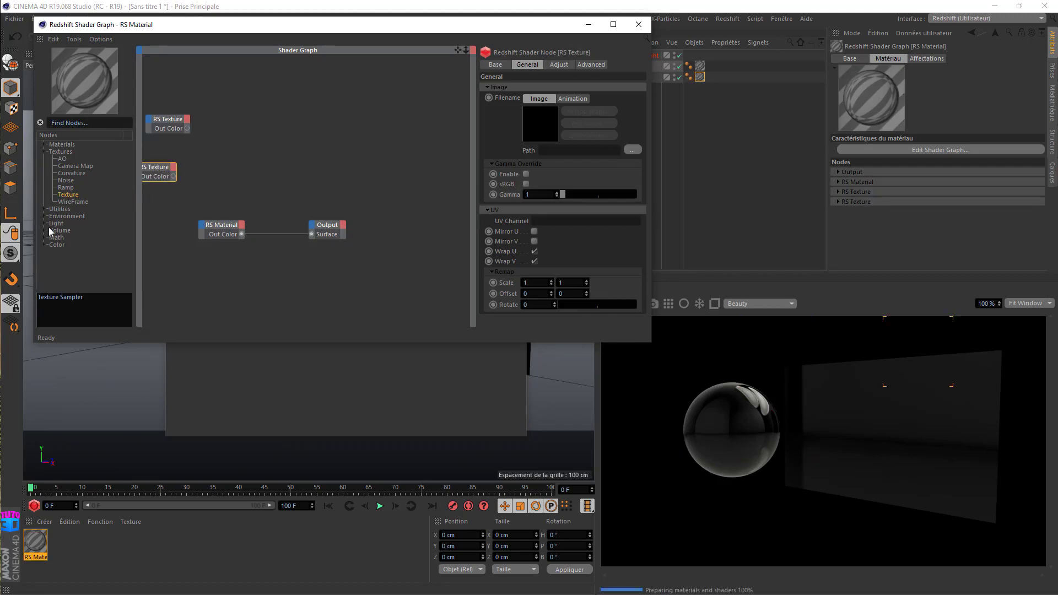
# - Add a Bump Map node beside the first Texture node and move the RS Material and Output nodes beyond it
pyautogui.click(44, 209)
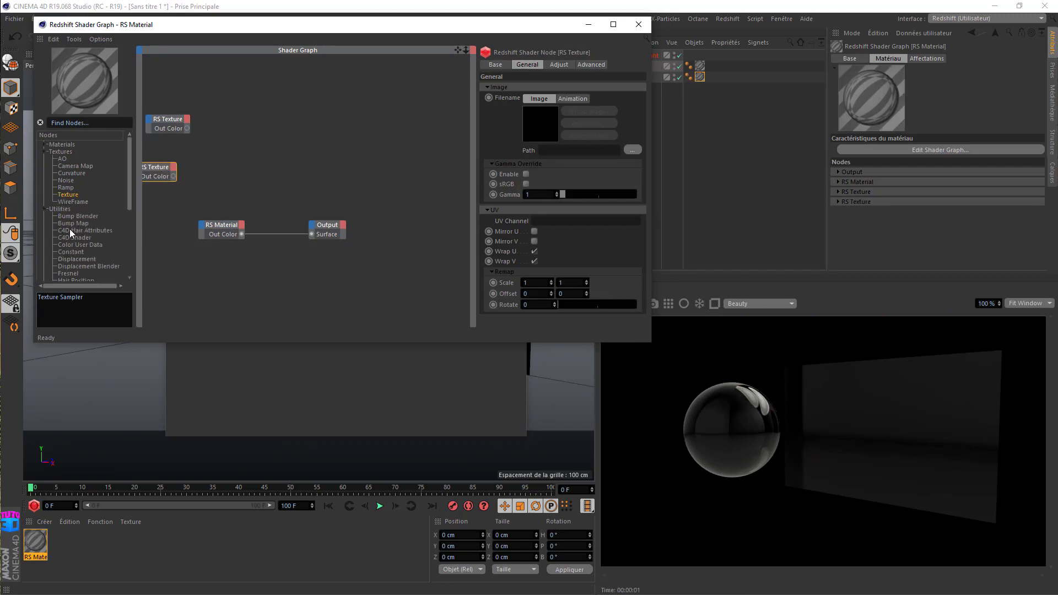
pyautogui.moveTo(71, 224); pyautogui.dragTo(238, 128)
pyautogui.moveTo(193, 214); pyautogui.dragTo(333, 276)
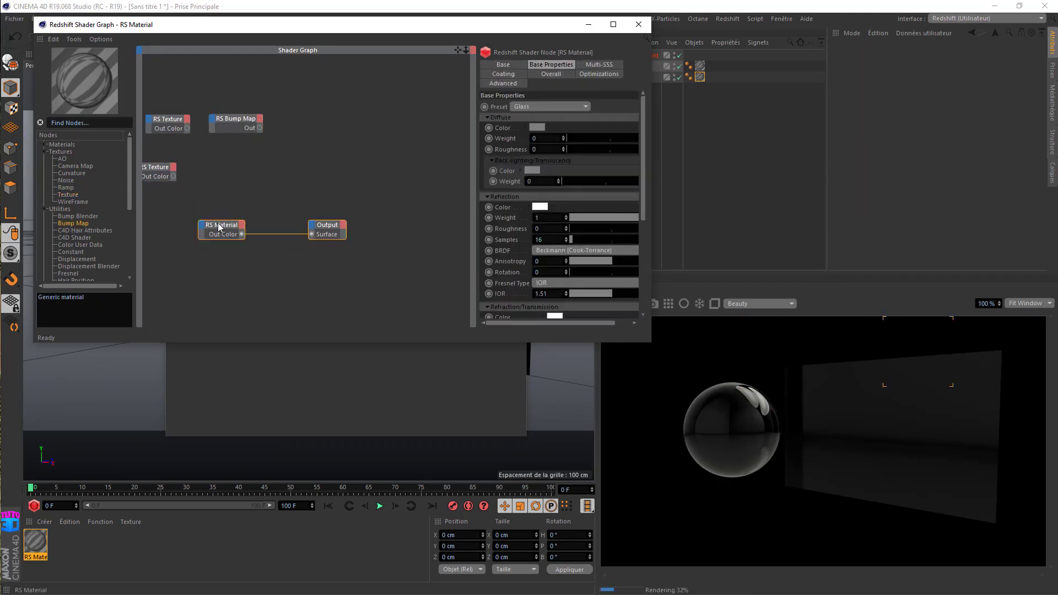
pyautogui.moveTo(221, 228); pyautogui.dragTo(320, 128)
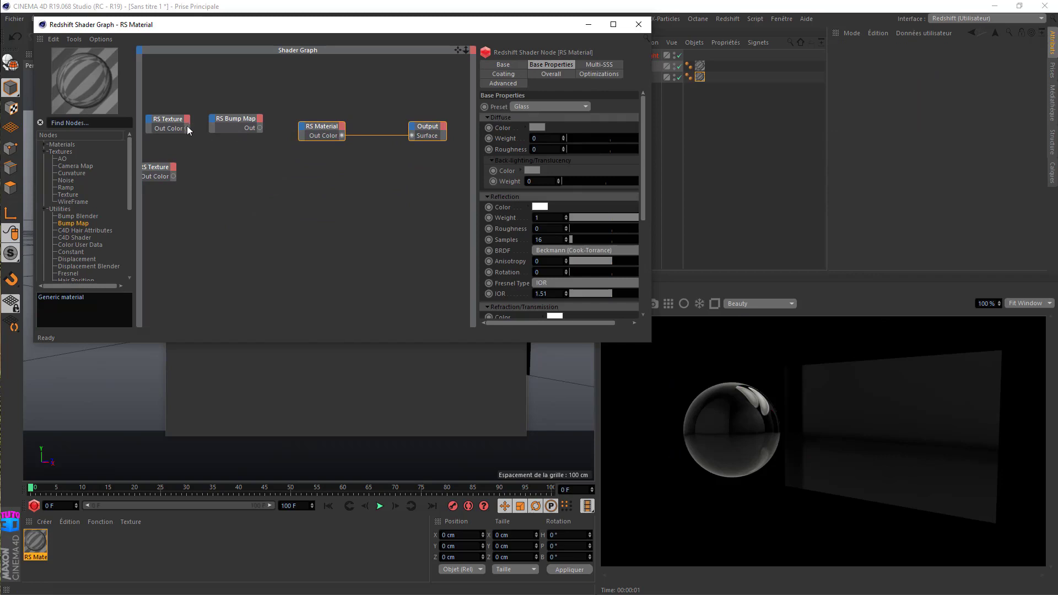
# - Connect the Out Color of the RS Texture node beside RS Bump Map to the bump map's texture Input
pyautogui.click(214, 121)
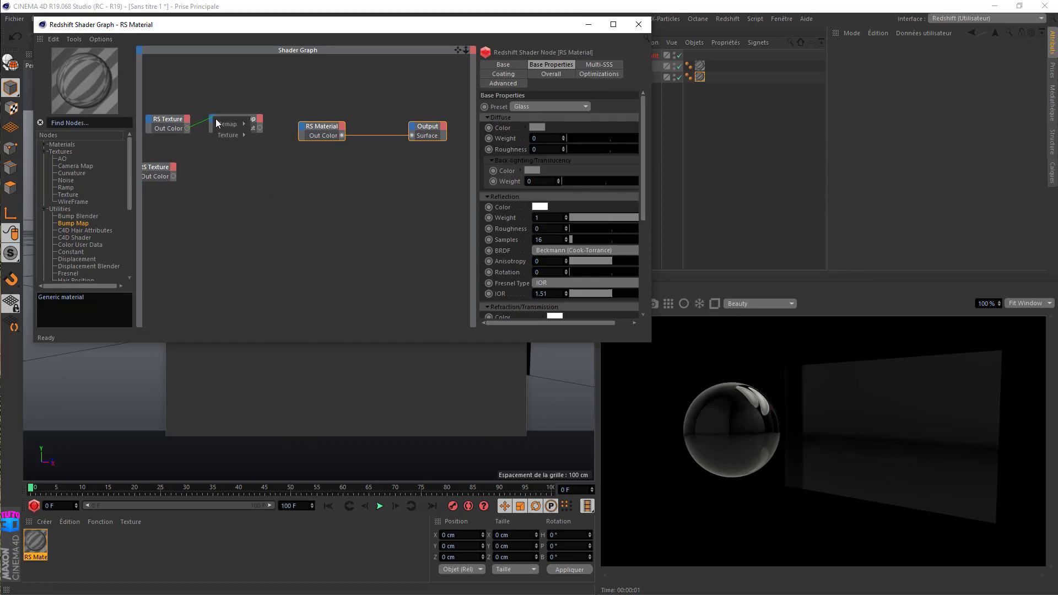
pyautogui.moveTo(225, 135)
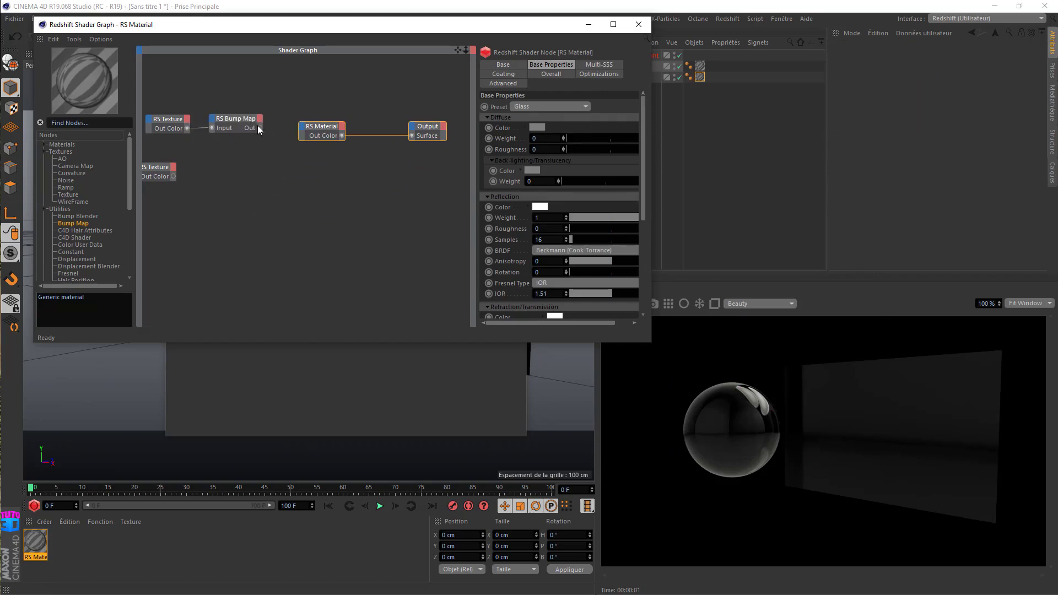
# - Connect the RS Bump Map node's output to the RS Material's Overall Bump Input
pyautogui.moveTo(259, 127); pyautogui.dragTo(302, 130)
pyautogui.moveTo(330, 212)
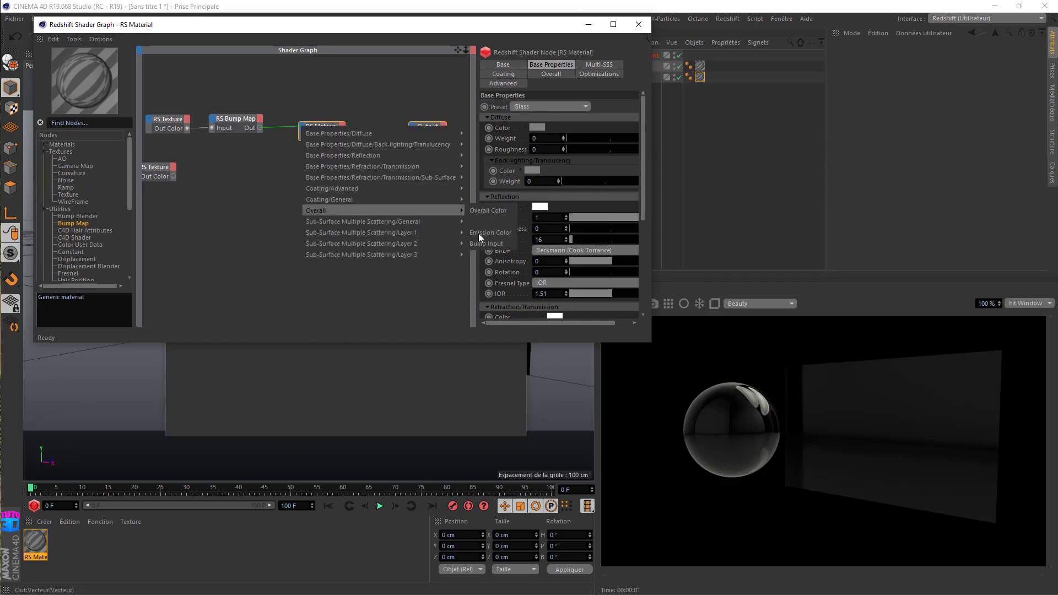
pyautogui.click(492, 243)
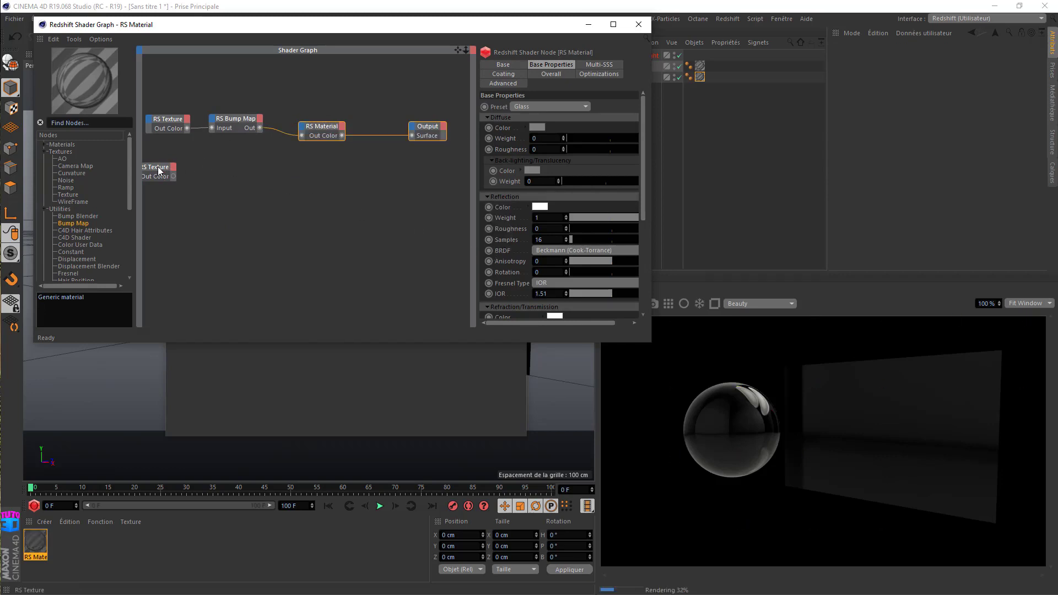
# - Reposition the unconnected RS Texture node and connect its Out Color to the RS Material's Refl Roughness input
pyautogui.moveTo(161, 167); pyautogui.dragTo(302, 131)
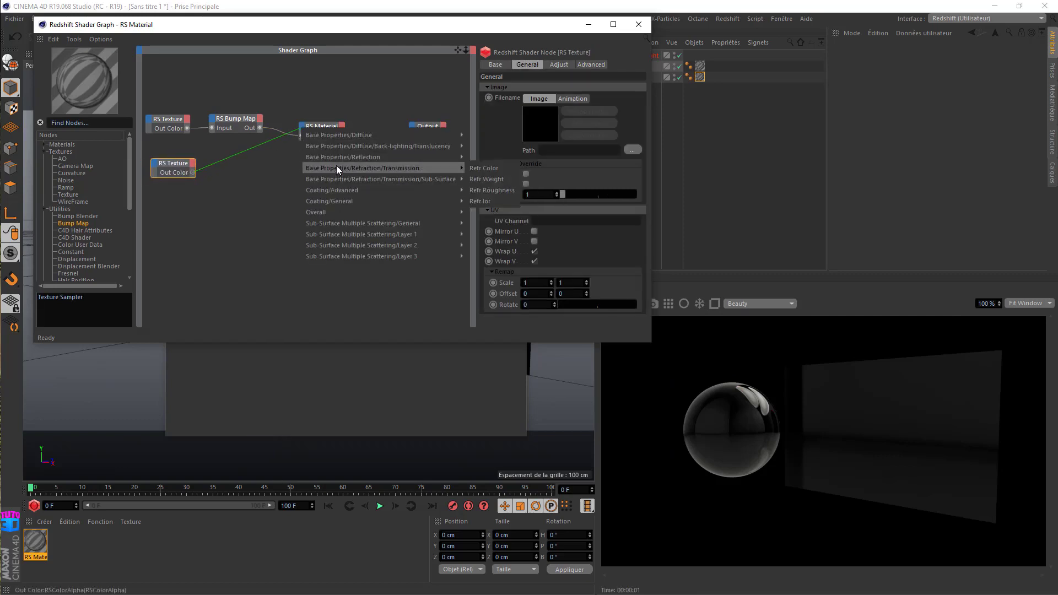
pyautogui.moveTo(349, 159)
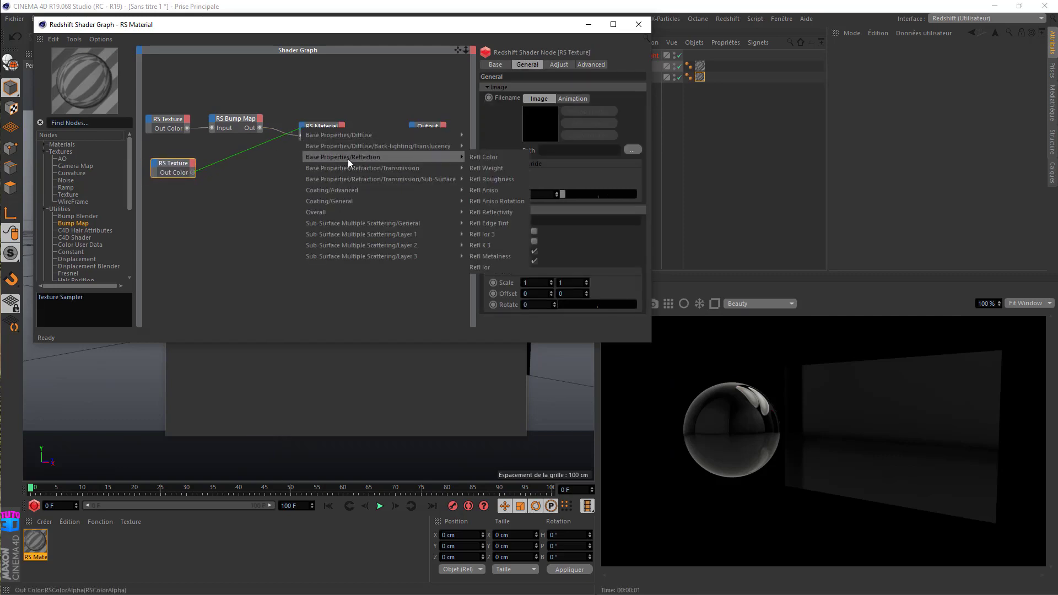
pyautogui.click(488, 180)
# - Move the bump map's RS Texture node higher and load bump_00000.tif from the desktop's tuto rain drop/bump folder into it
pyautogui.click(172, 123)
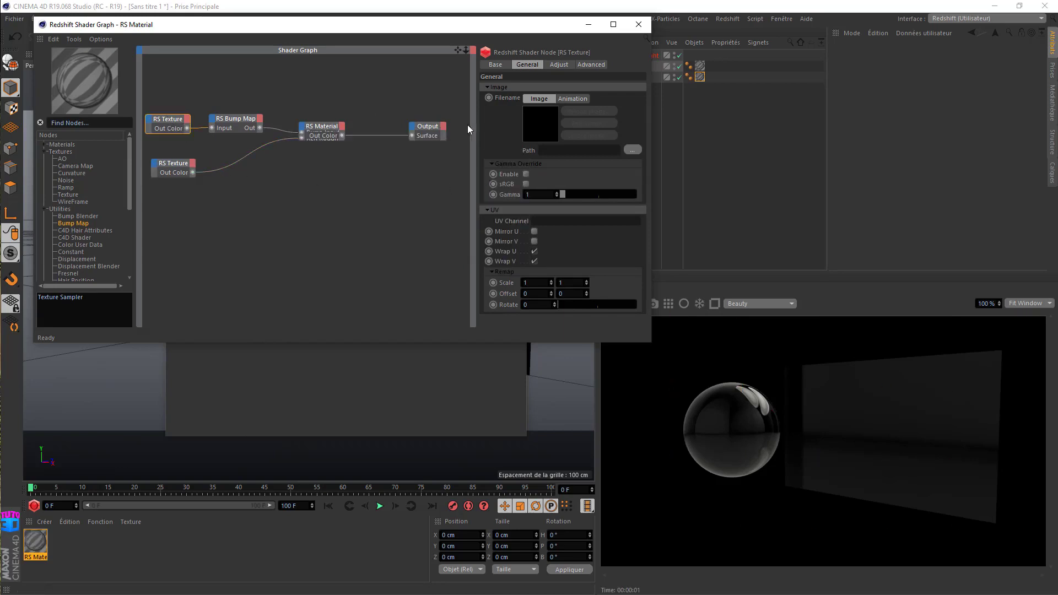
pyautogui.moveTo(168, 126); pyautogui.dragTo(168, 85)
pyautogui.click(633, 151)
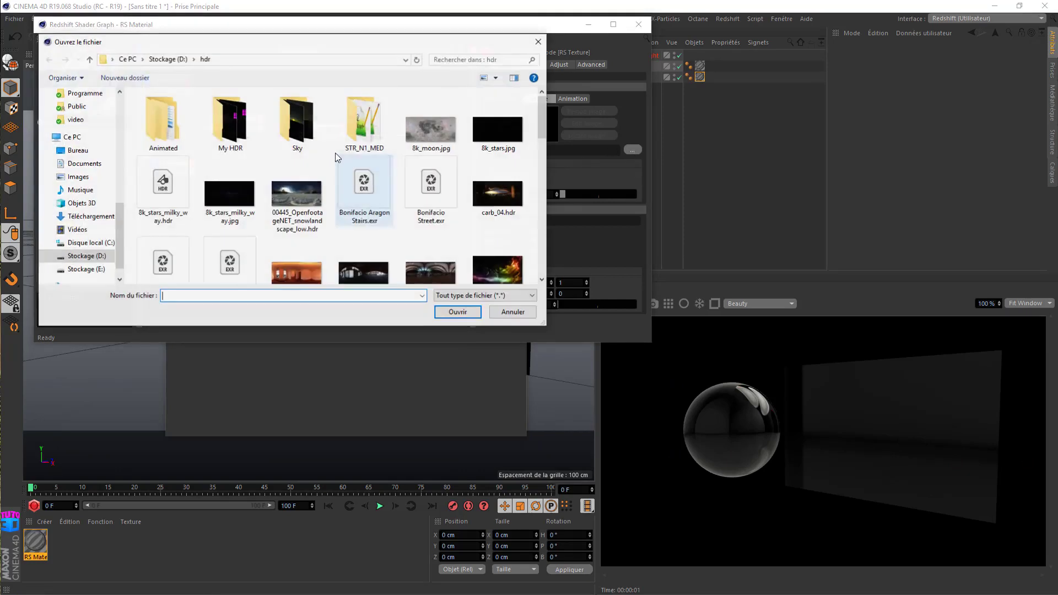
pyautogui.click(77, 150)
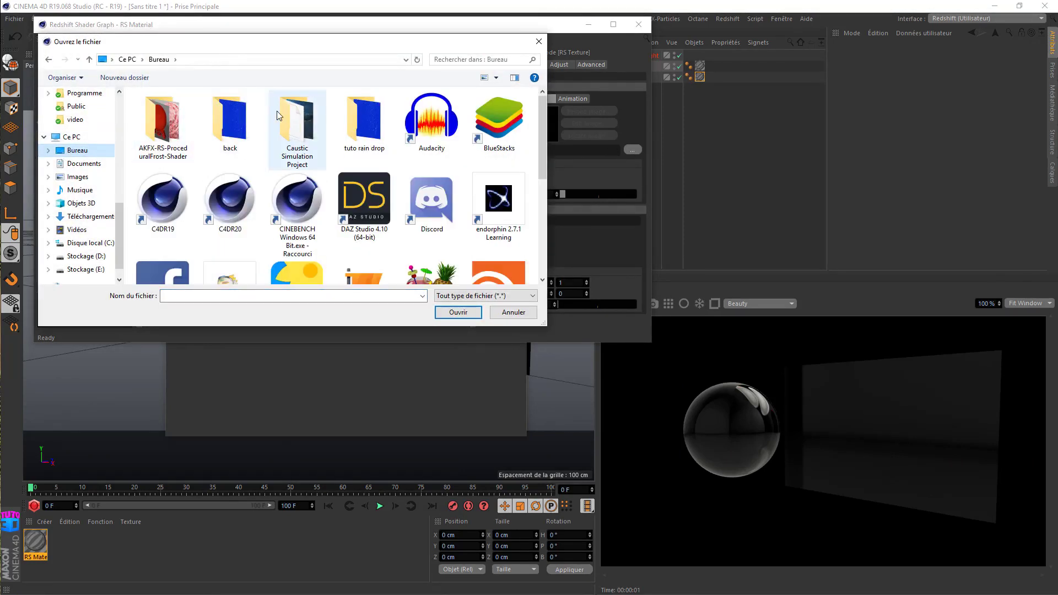
pyautogui.doubleClick(361, 125)
pyautogui.doubleClick(155, 110)
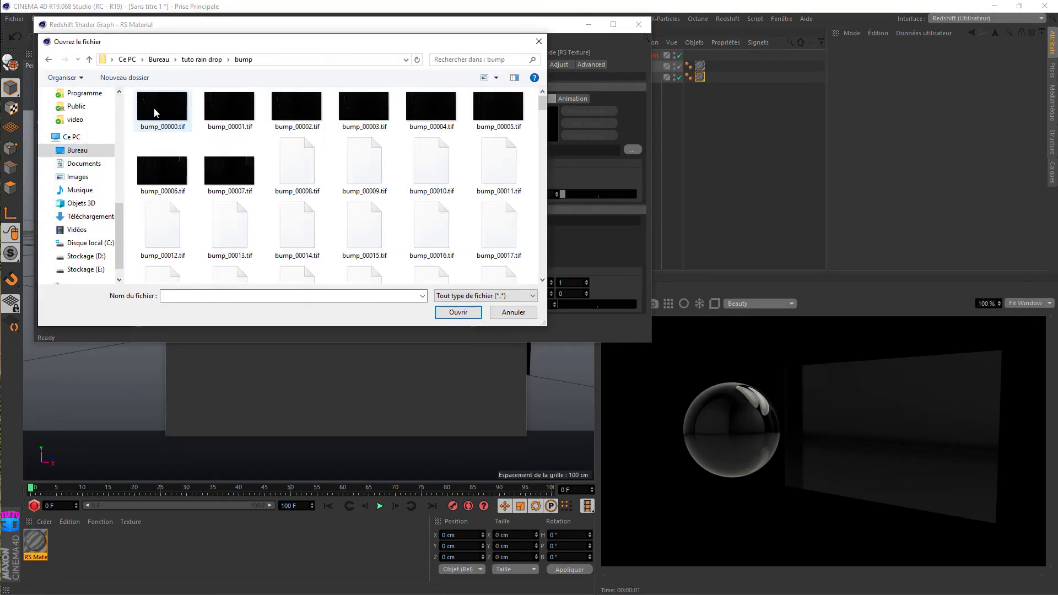
pyautogui.click(148, 106)
pyautogui.click(458, 313)
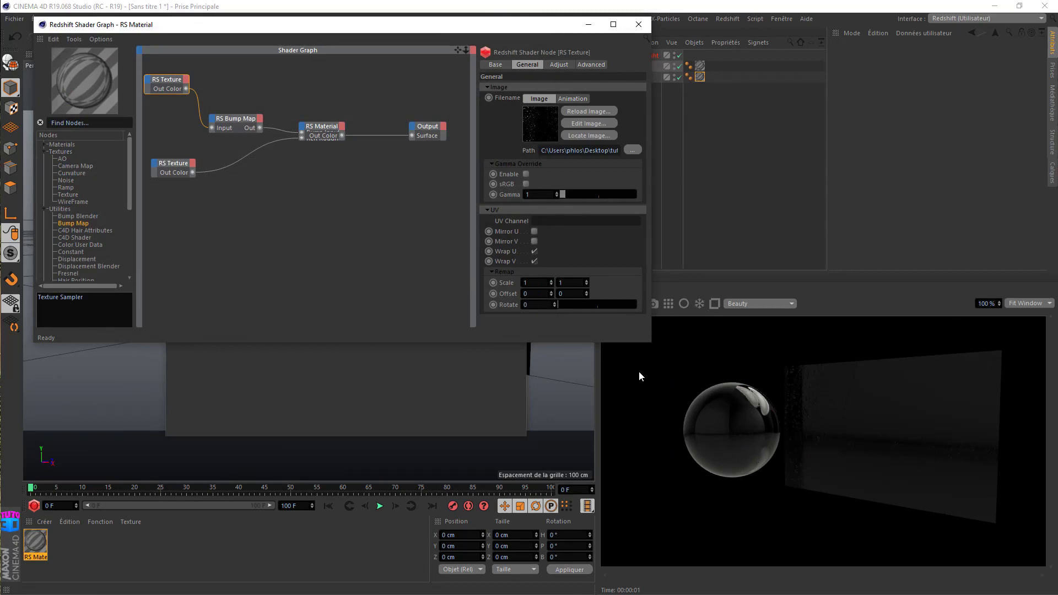
# - Set the bump texture's animation mode to Simple
pyautogui.click(573, 100)
pyautogui.click(578, 148)
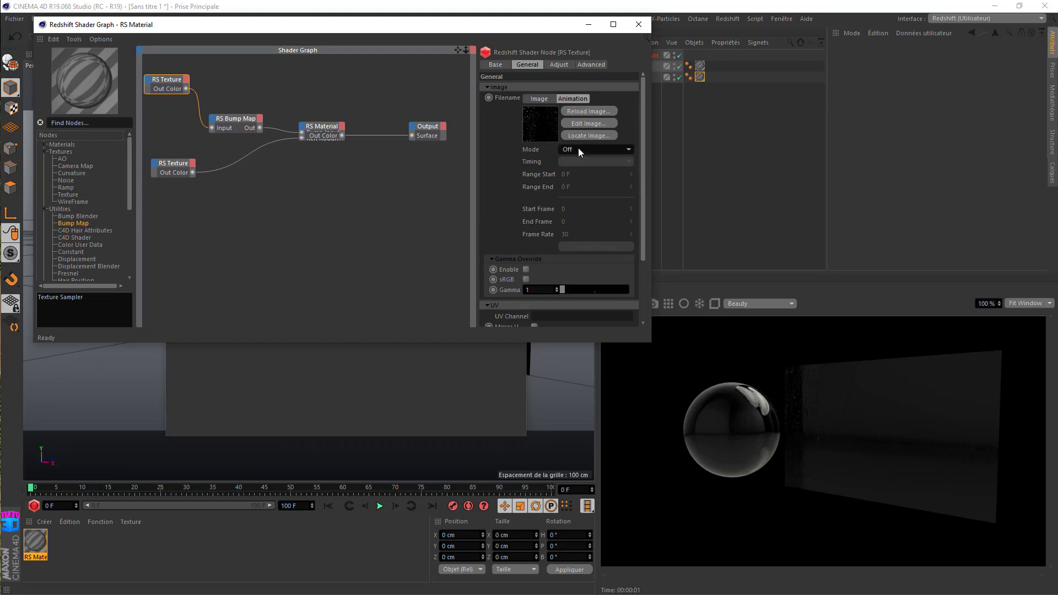
pyautogui.click(573, 172)
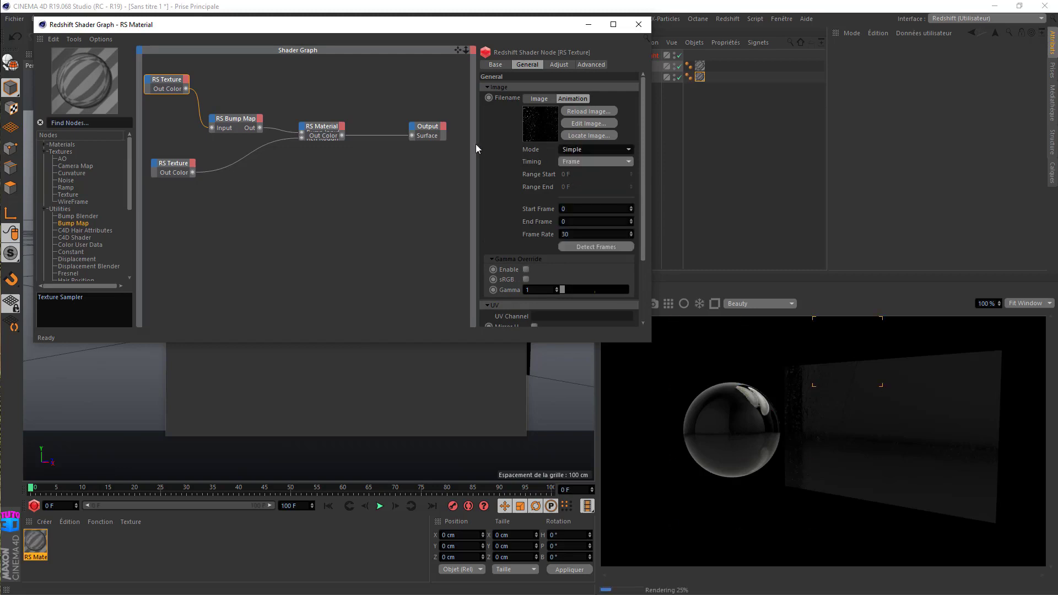
# - Check the rain footage composition's frame rate in After Effects, set the bump texture's frame rate to 25 in Cinema 4D and detect its frames
pyautogui.moveTo(573, 234); pyautogui.dragTo(504, 243)
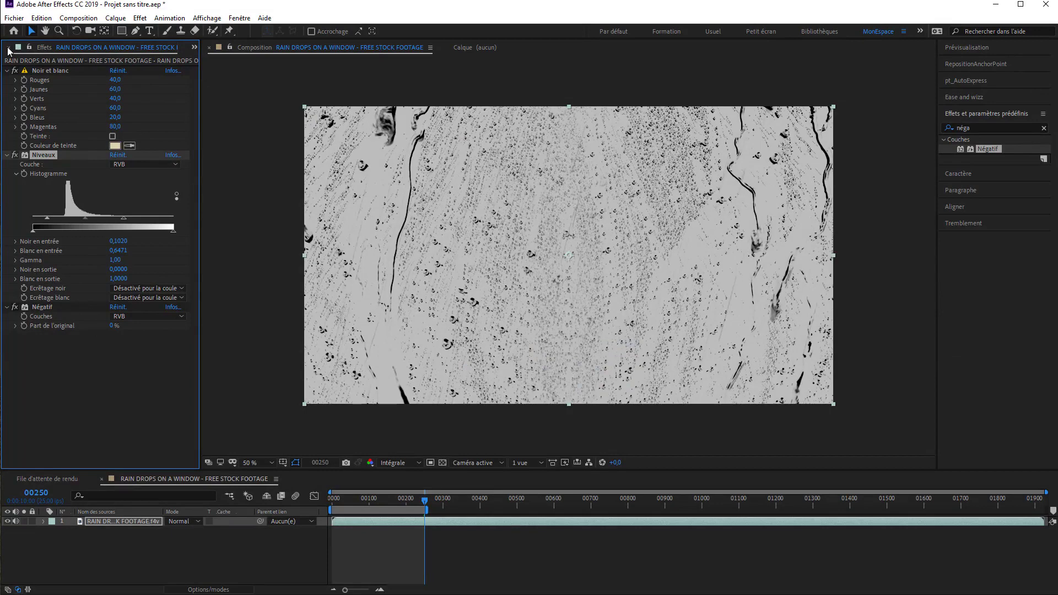
pyautogui.click(194, 48)
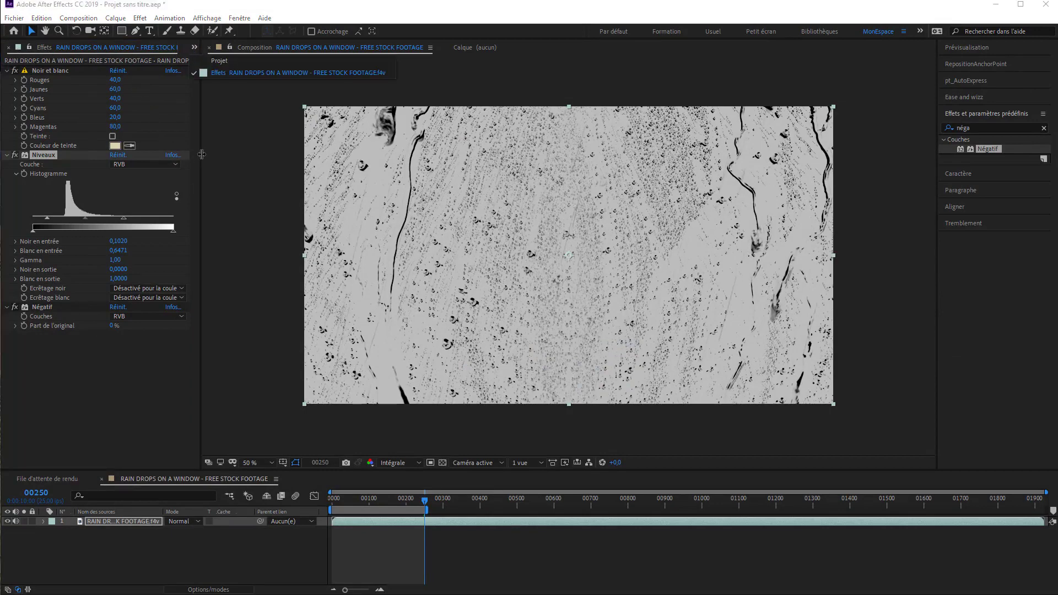
pyautogui.moveTo(202, 155); pyautogui.dragTo(331, 155)
pyautogui.click(17, 48)
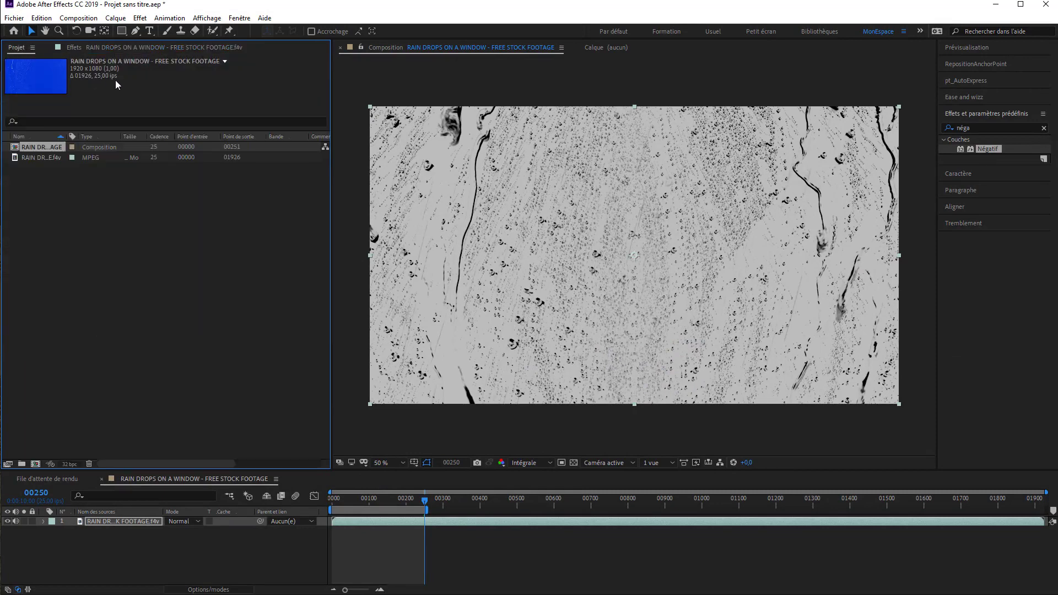
pyautogui.click(993, 6)
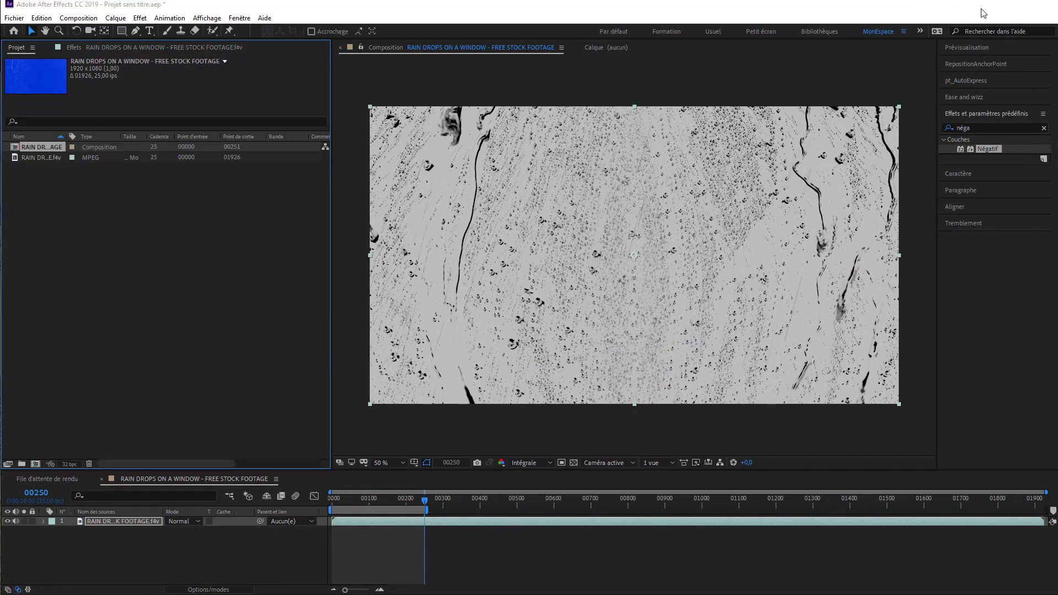
pyautogui.click(584, 247)
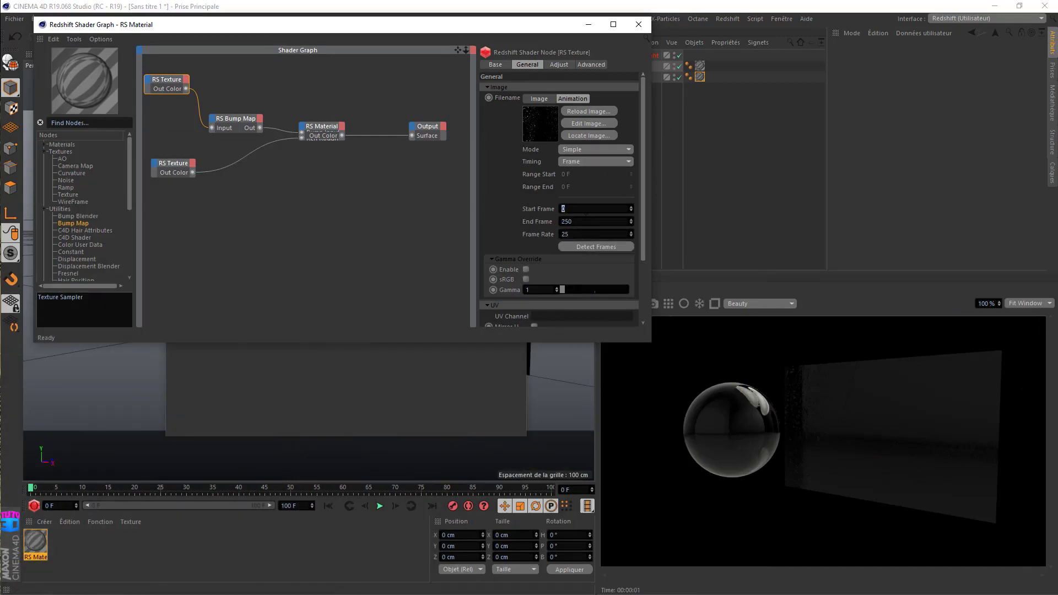
# - Set the project's end frame to 250 and extend the timeline's preview range to the full length
pyautogui.doubleClick(292, 506)
pyautogui.write('2')
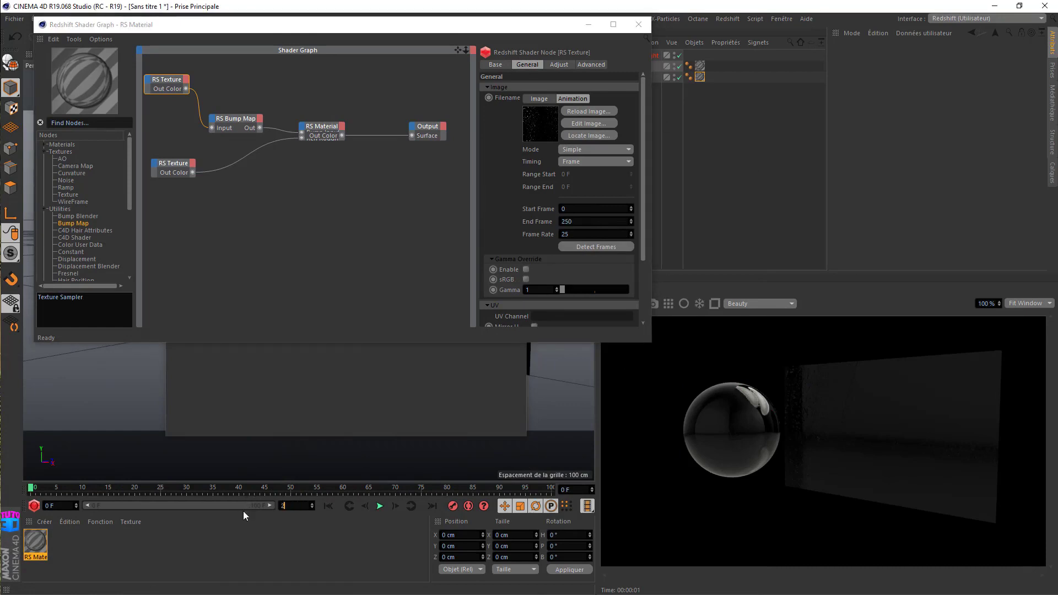
pyautogui.write('50')
pyautogui.click(253, 554)
pyautogui.moveTo(168, 504); pyautogui.dragTo(310, 507)
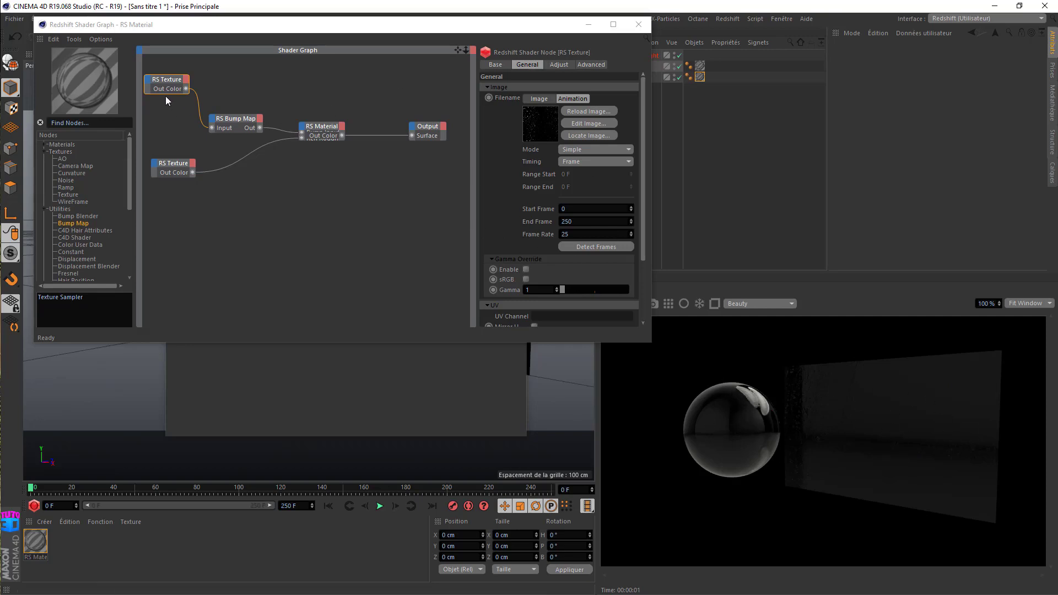
# - Close the shader graph and set the sphere's material tag projection to Spherical
pyautogui.click(639, 24)
pyautogui.click(514, 74)
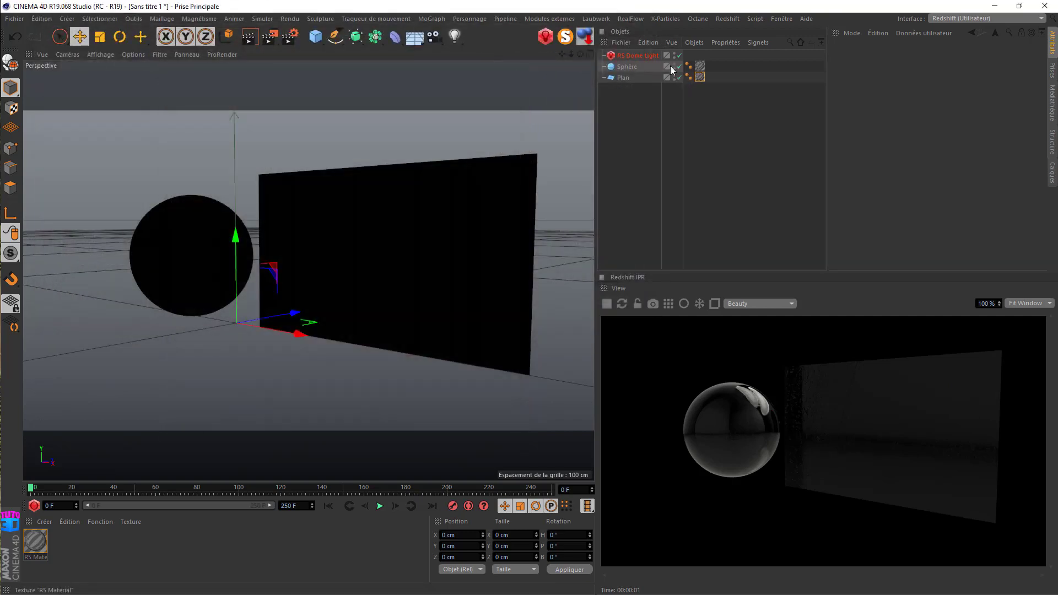
pyautogui.click(652, 67)
pyautogui.click(700, 66)
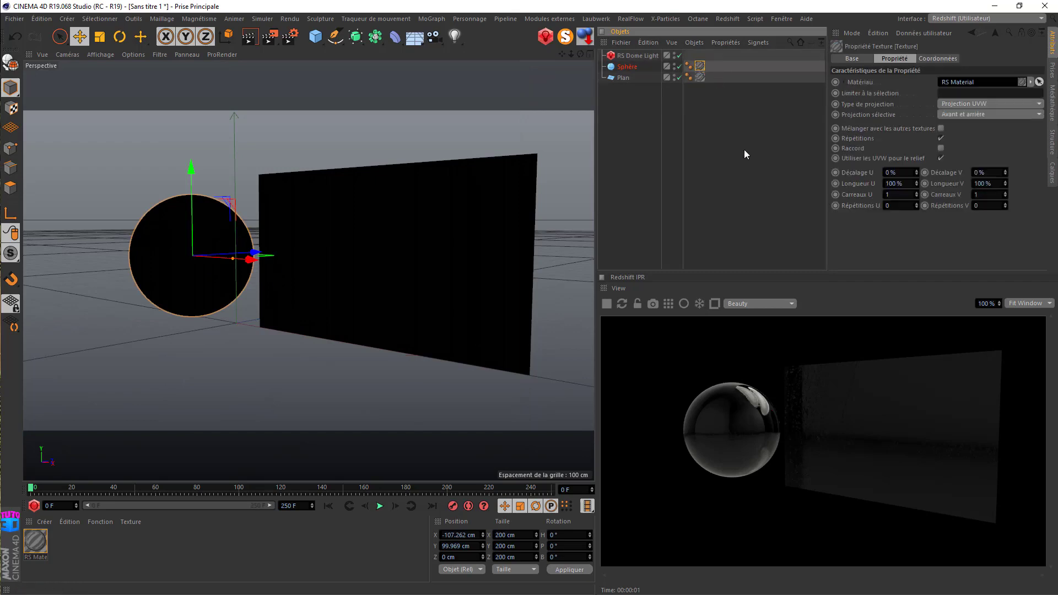
pyautogui.click(951, 102)
pyautogui.click(950, 113)
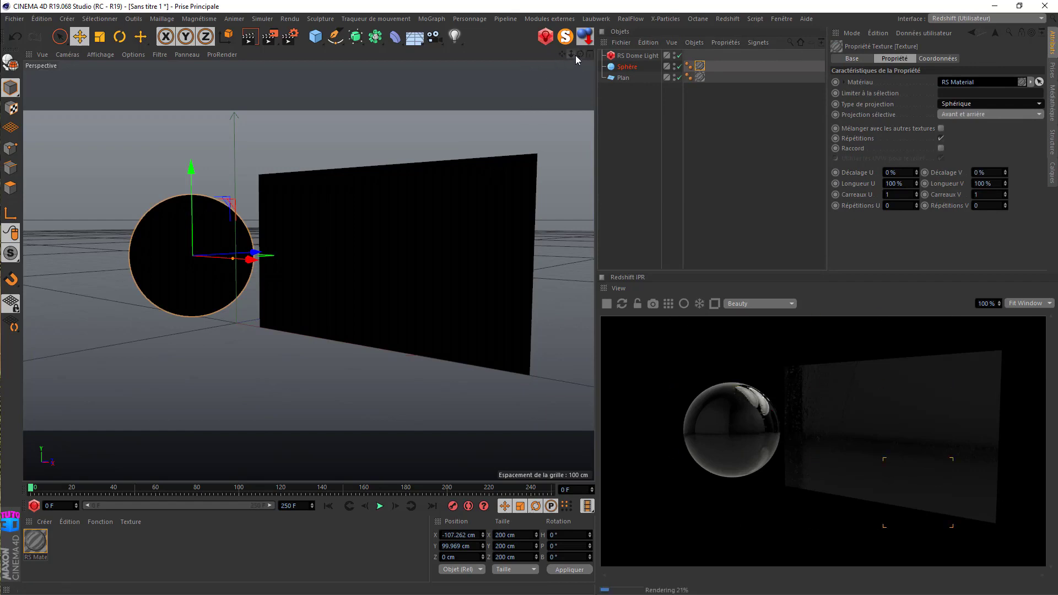
# - Examine the bump effect on the sphere and the plane in the Redshift render from several camera angles
pyautogui.moveTo(580, 55); pyautogui.dragTo(689, 54)
pyautogui.scroll(2, 169, 270)
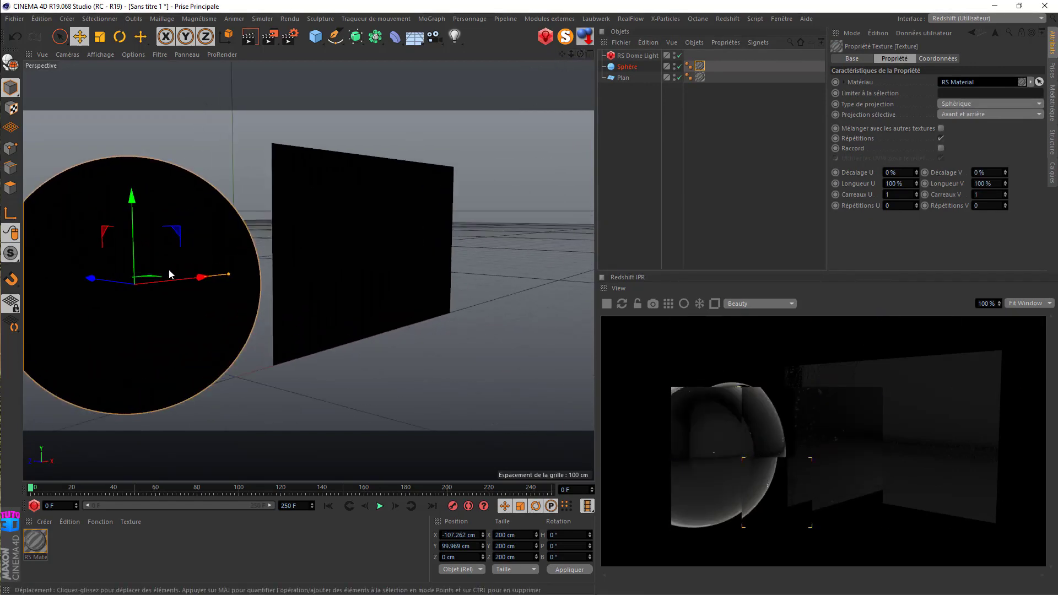
pyautogui.scroll(1, 168, 269)
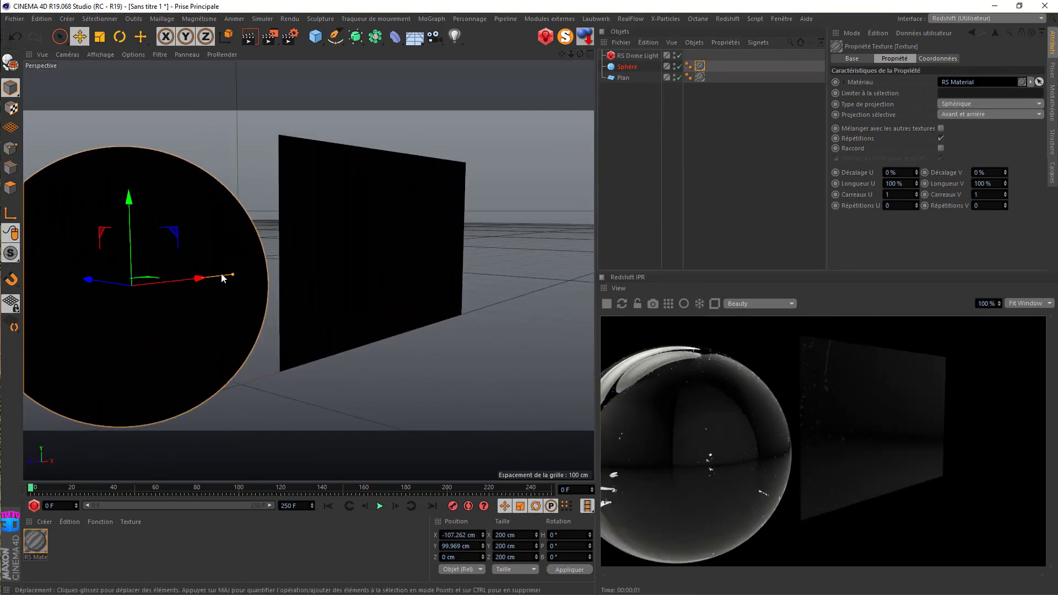
pyautogui.scroll(-1, 220, 273)
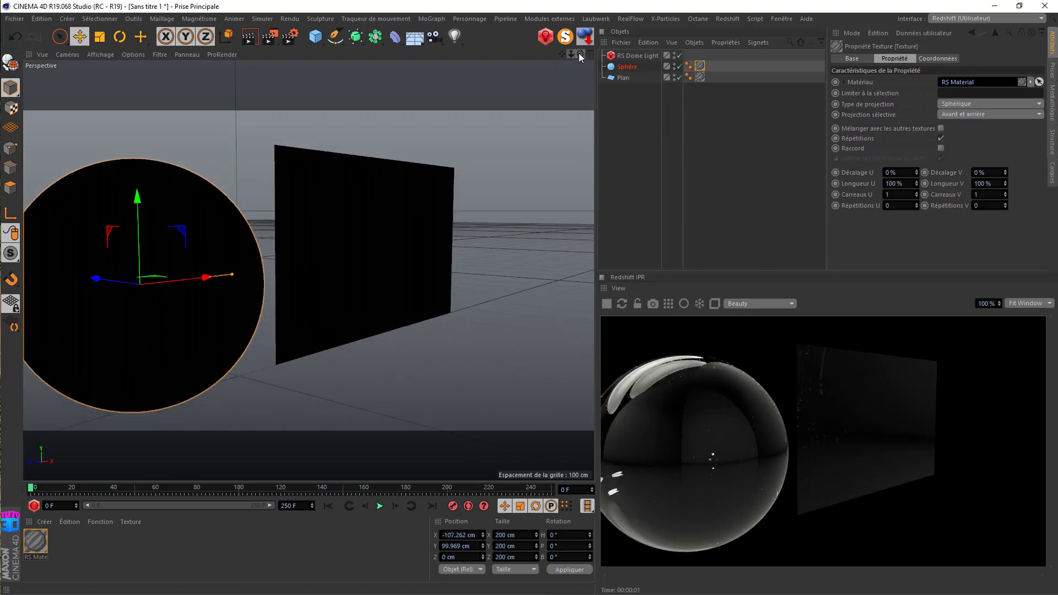
pyautogui.moveTo(580, 54); pyautogui.dragTo(375, 50)
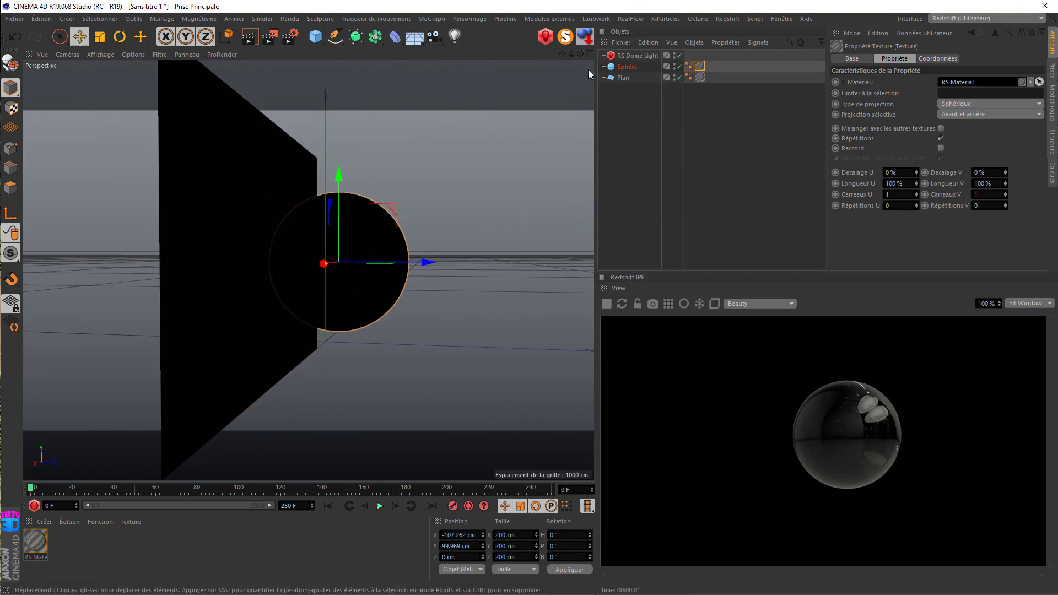
pyautogui.moveTo(580, 54); pyautogui.dragTo(755, 46)
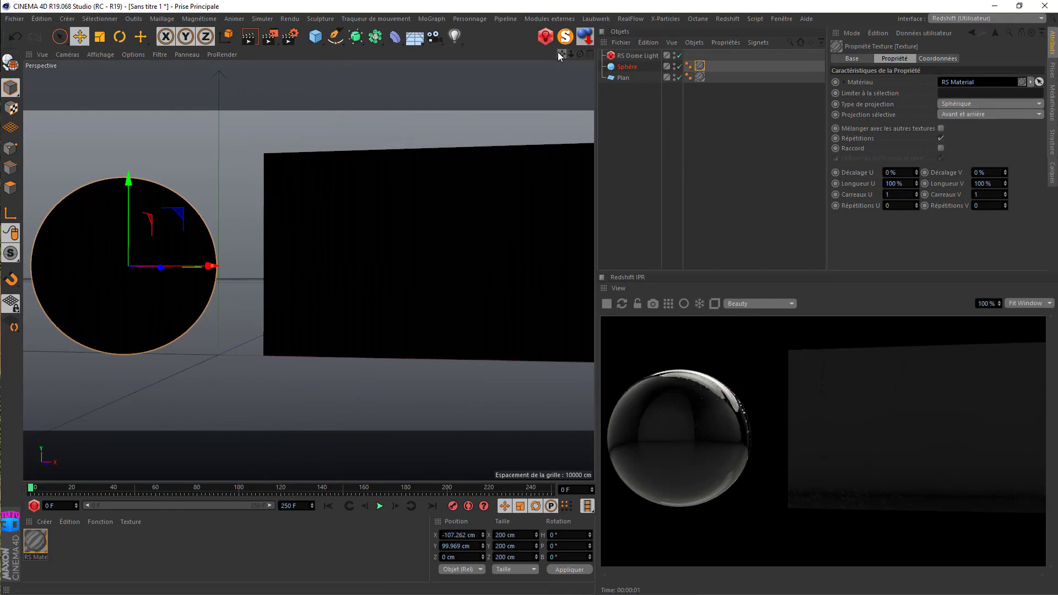
pyautogui.moveTo(561, 54); pyautogui.dragTo(489, 50)
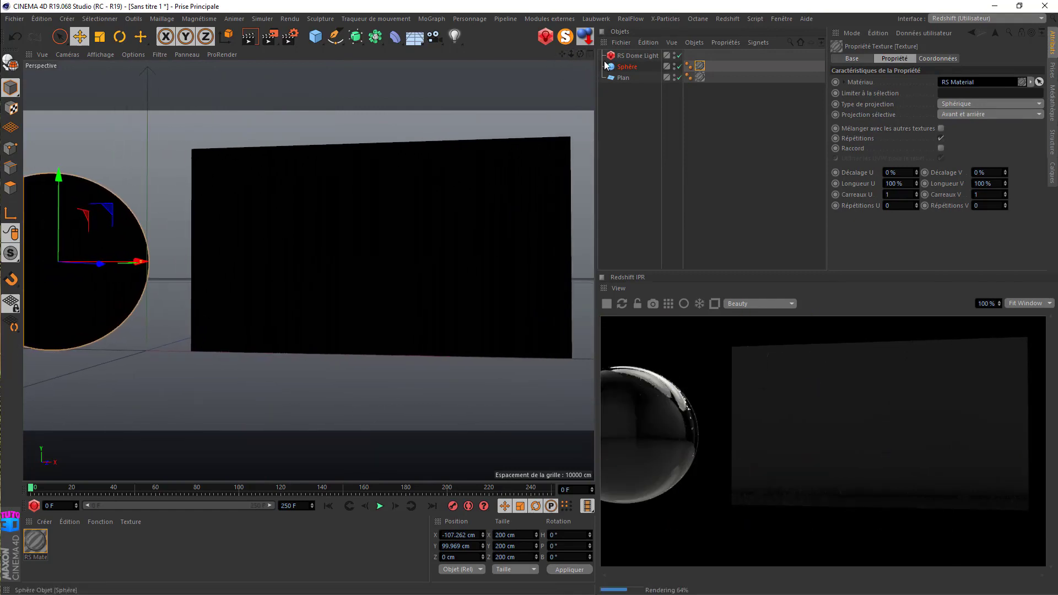
pyautogui.moveTo(580, 54); pyautogui.dragTo(510, 189)
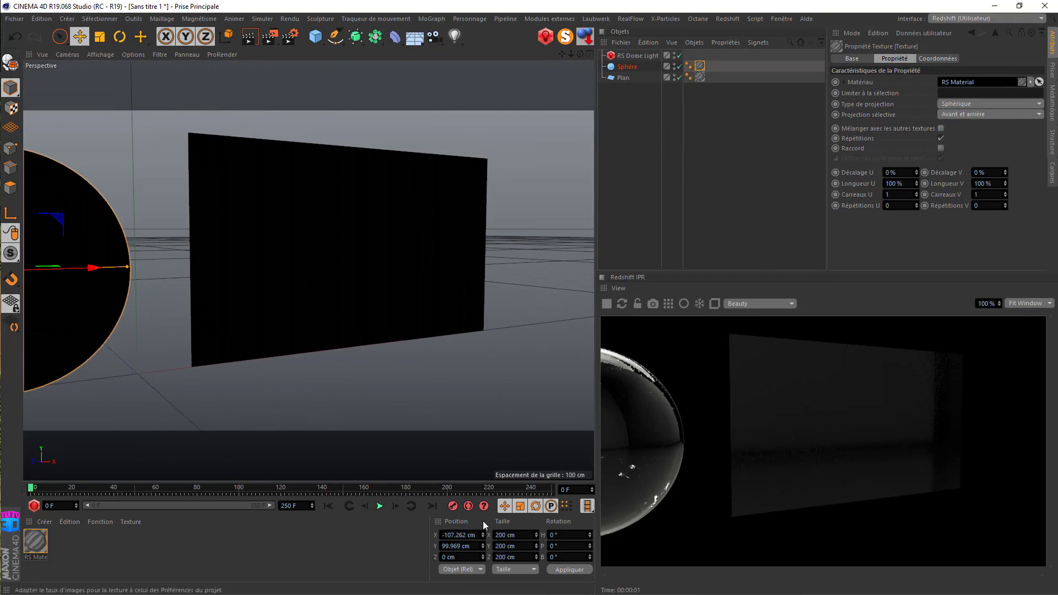
# - Reopen the RS Material's shader graph and load rough_00000.tif from the tuto rain drop/roughness folder into the roughness RS Texture node
pyautogui.doubleClick(36, 545)
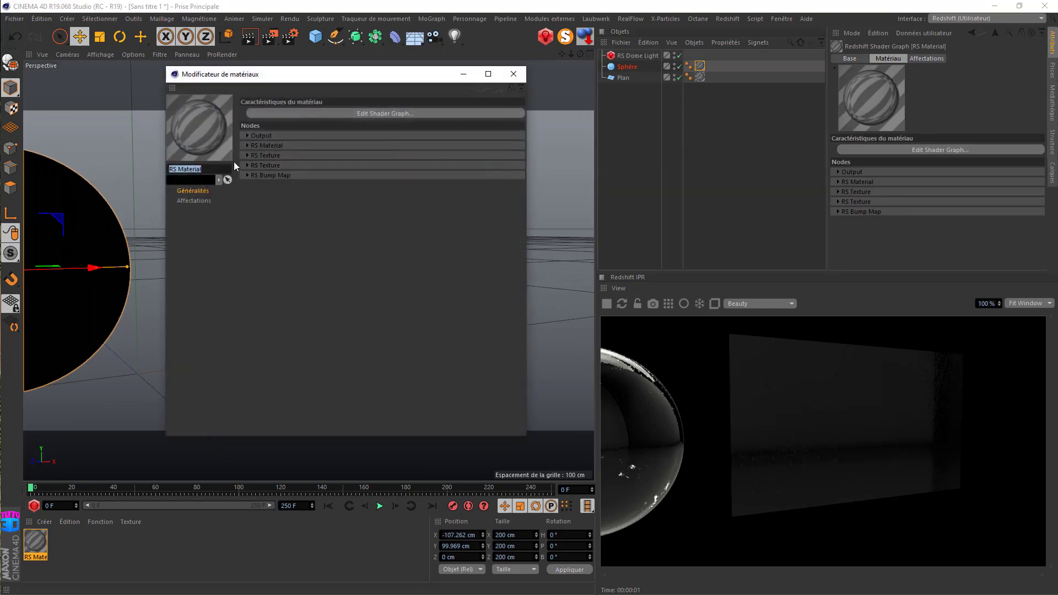
pyautogui.click(309, 113)
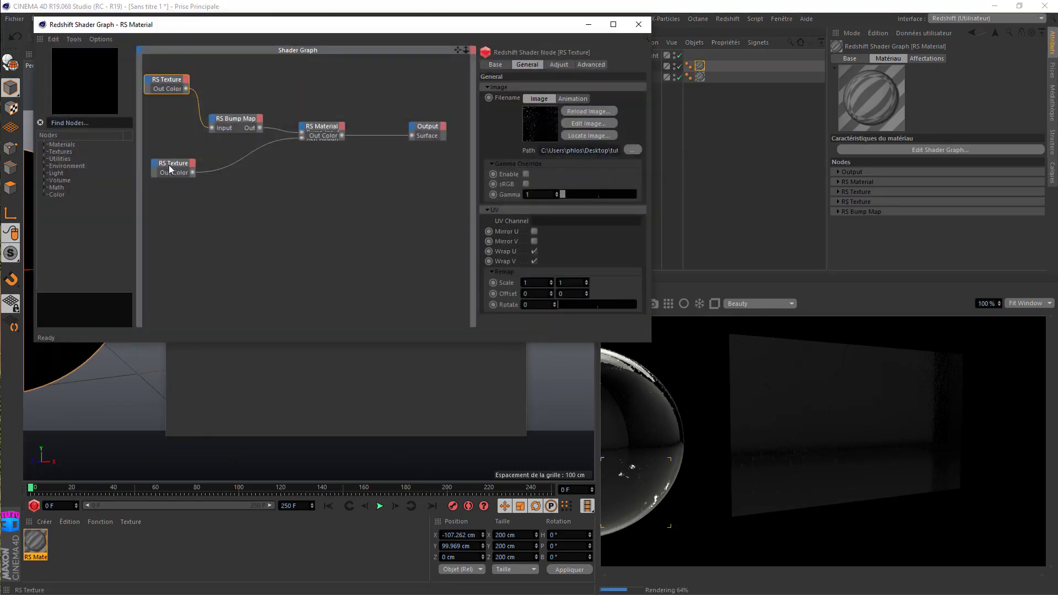
pyautogui.click(633, 149)
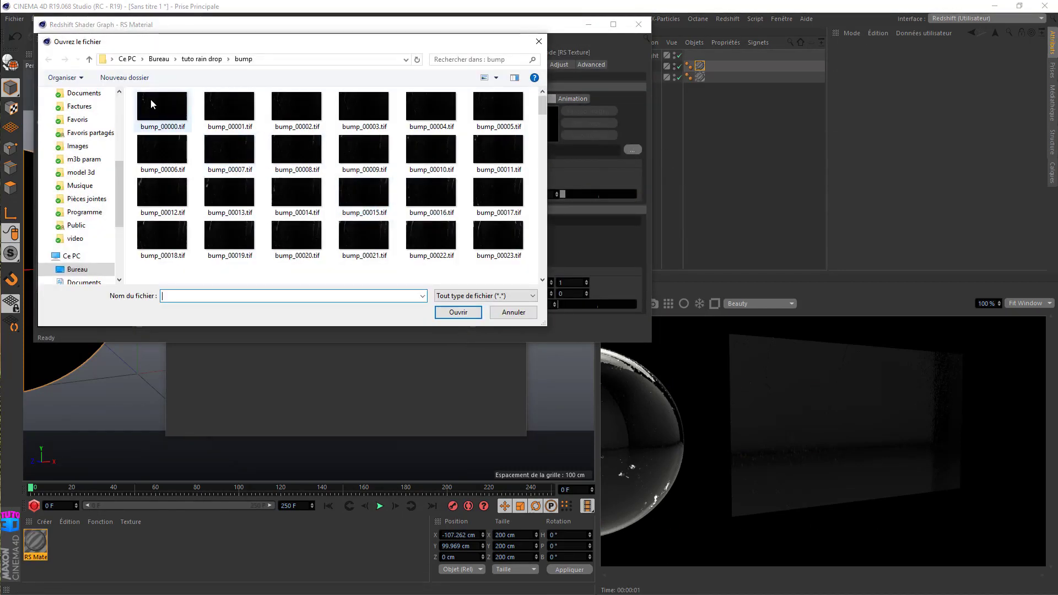
pyautogui.click(201, 59)
pyautogui.doubleClick(156, 115)
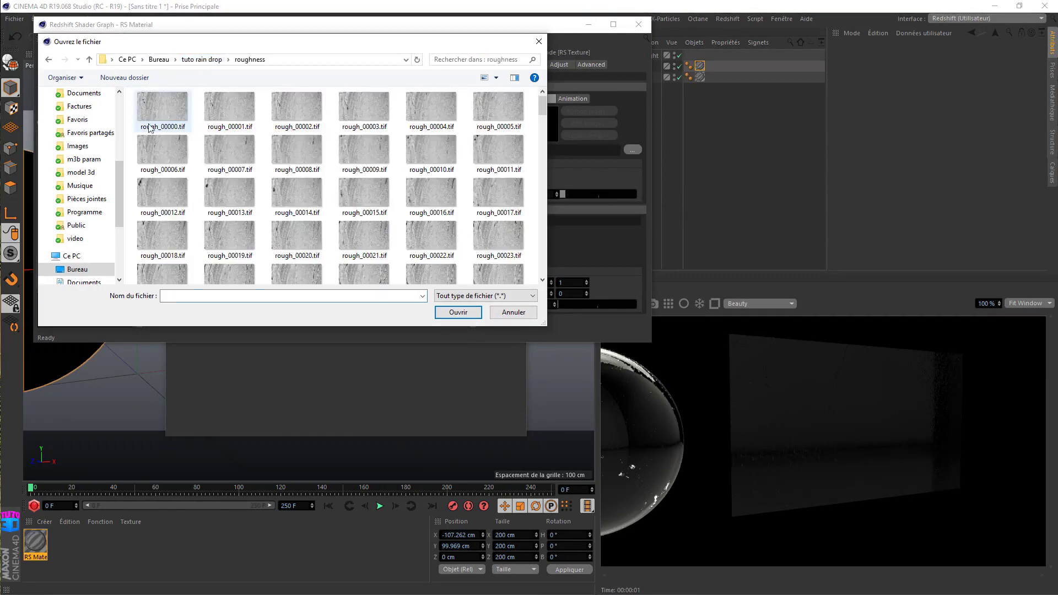
pyautogui.click(153, 113)
pyautogui.click(455, 310)
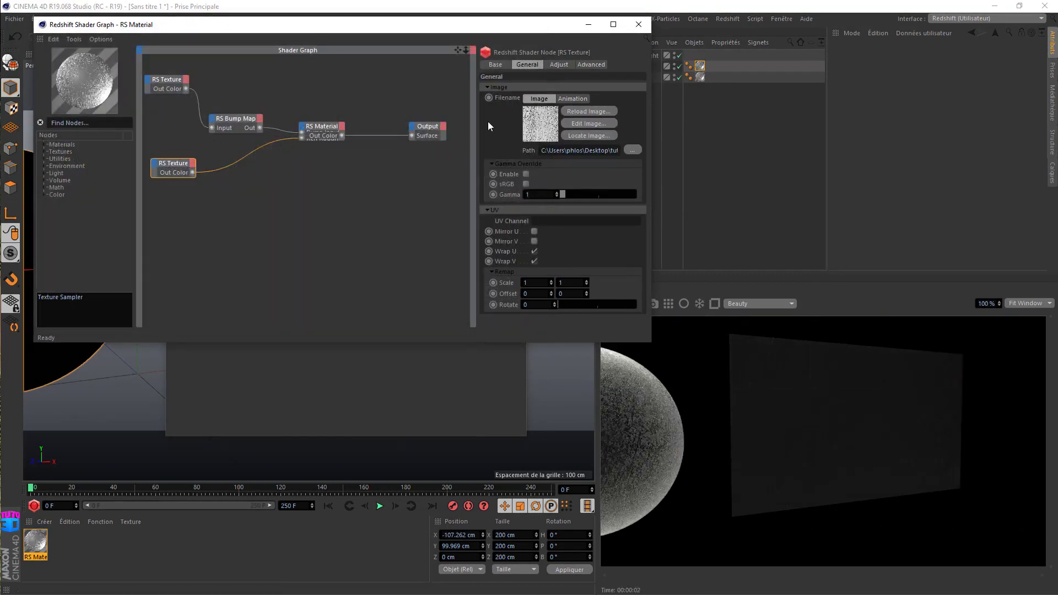
# - Set the roughness texture's animation mode to Simple
pyautogui.click(583, 98)
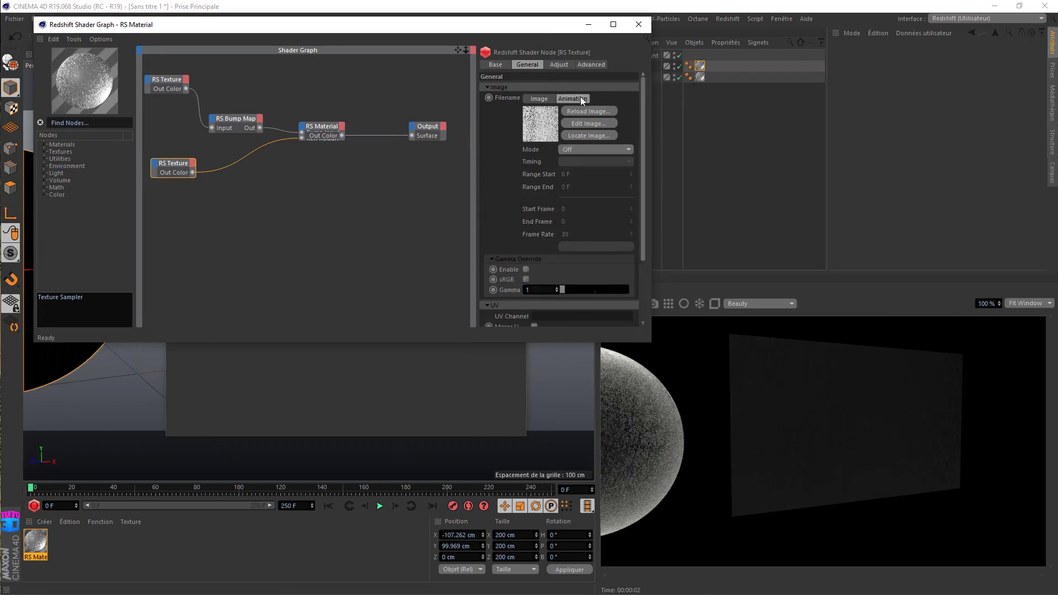
pyautogui.click(578, 148)
pyautogui.click(587, 175)
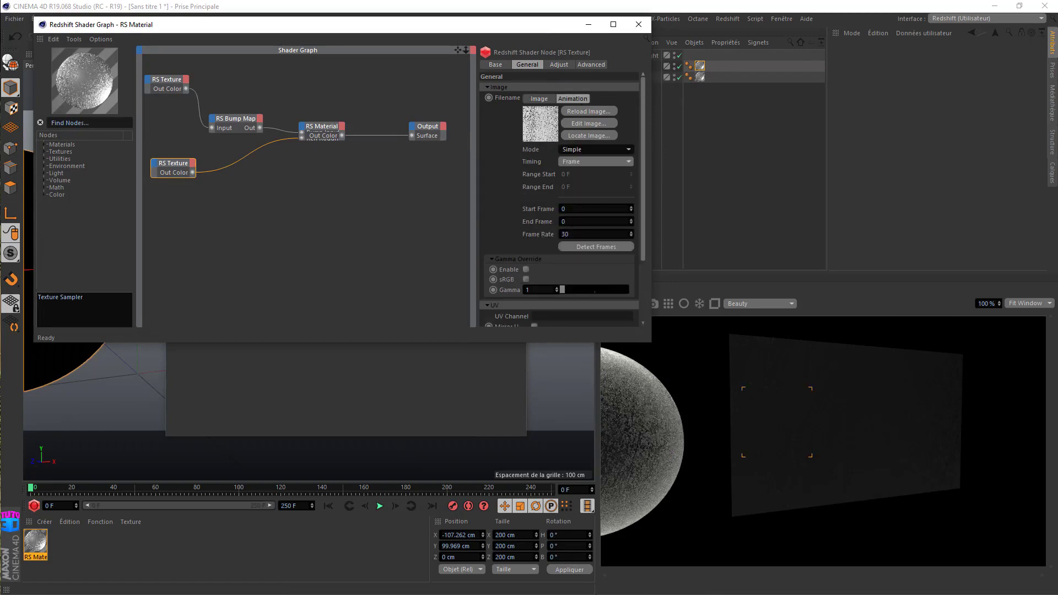
# - Set the roughness texture's frame rate to 25, detect its frames, and close the shader graph and material editor
pyautogui.doubleClick(565, 234)
pyautogui.write('25')
pyautogui.click(590, 245)
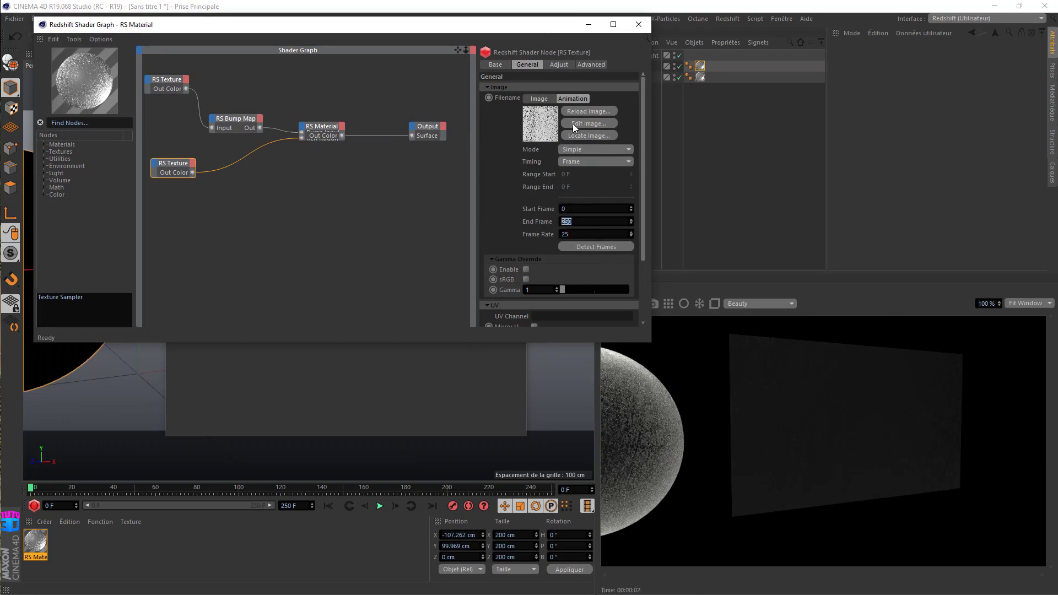
pyautogui.click(640, 28)
pyautogui.click(514, 75)
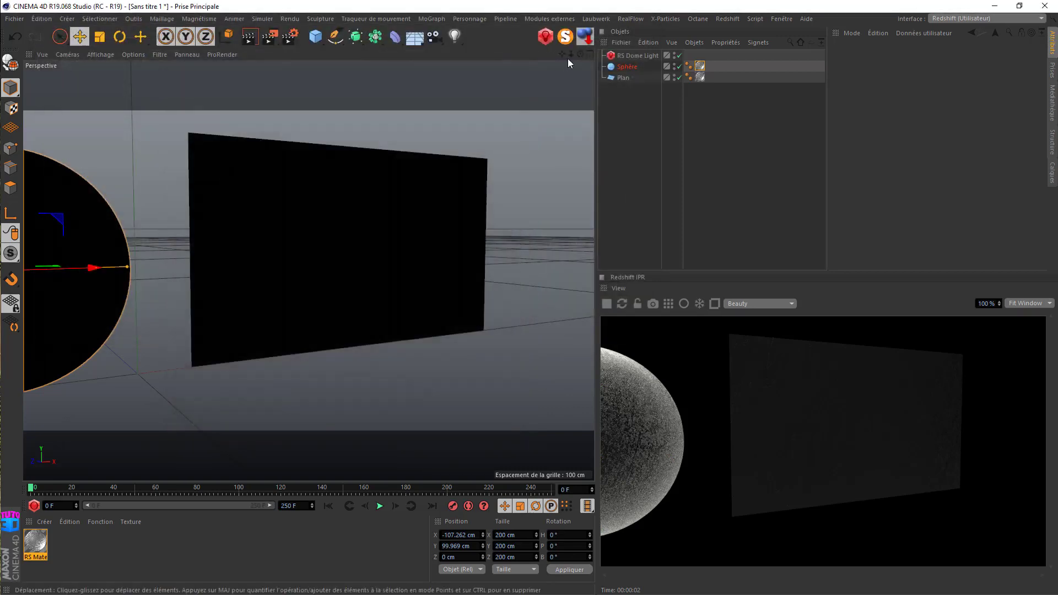
# - Reopen the RS Material's shader graph and darken the roughness texture's Color Multiplier to black
pyautogui.moveTo(580, 56); pyautogui.dragTo(480, 31)
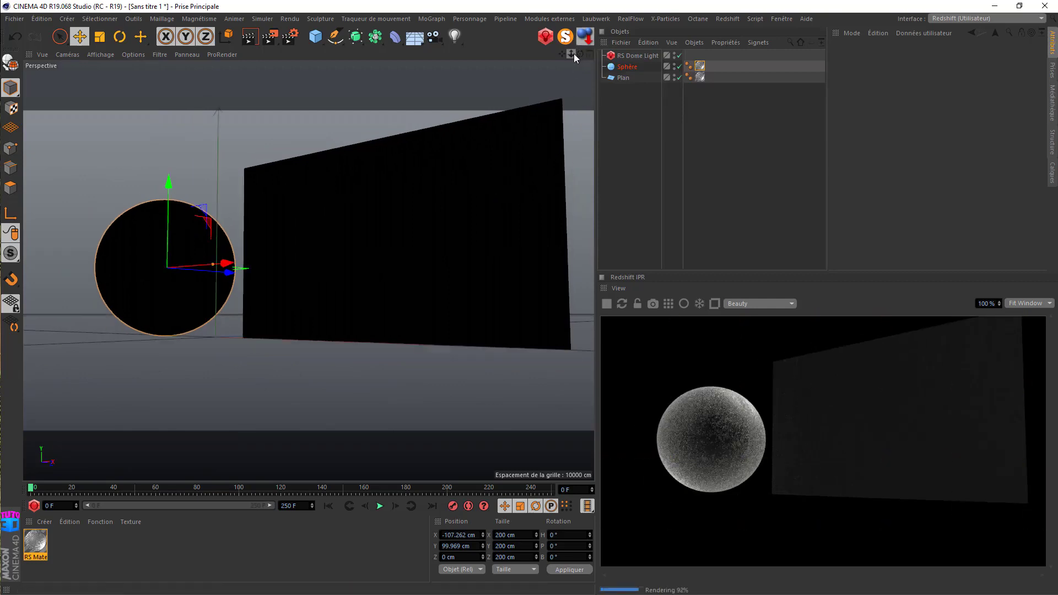
pyautogui.moveTo(580, 54); pyautogui.dragTo(579, 69)
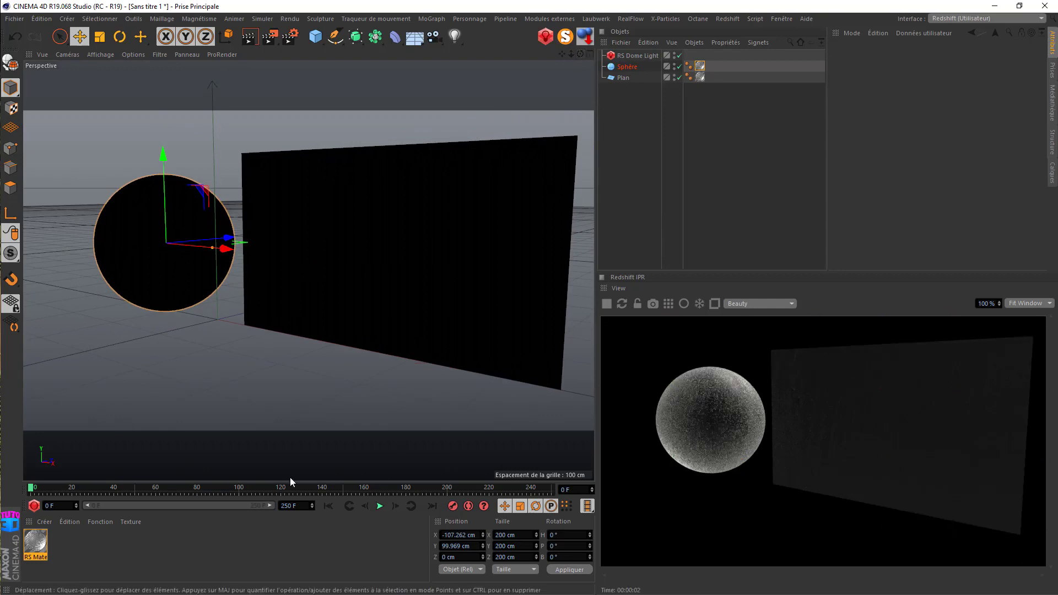
pyautogui.doubleClick(44, 543)
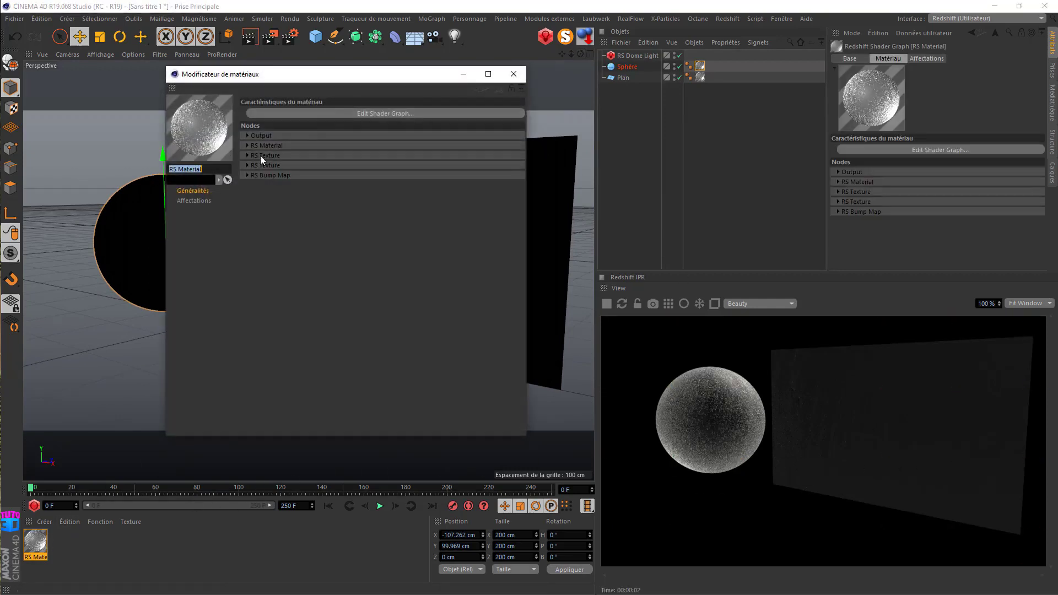
pyautogui.click(332, 114)
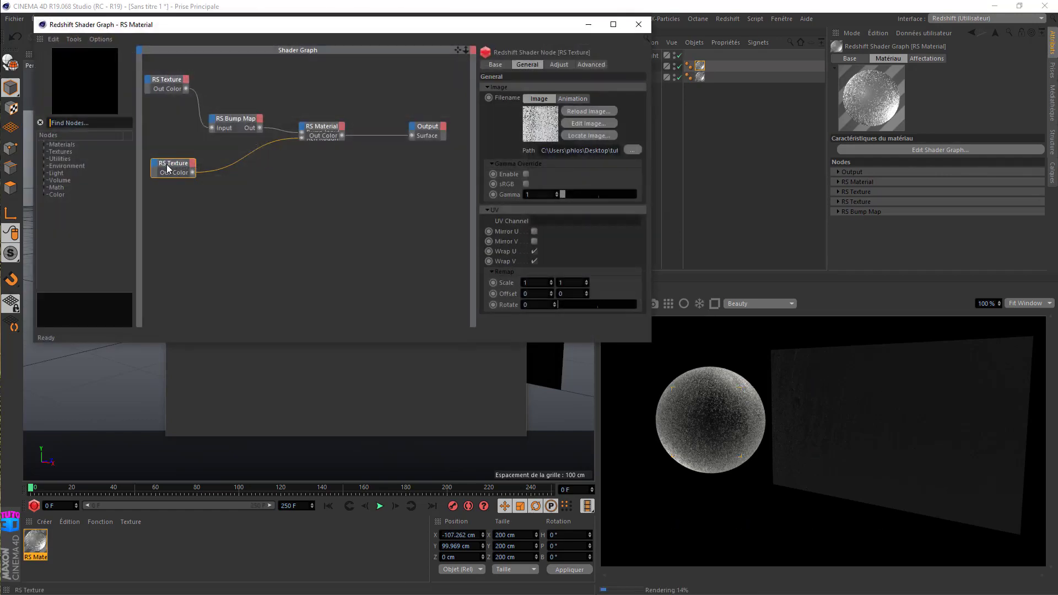
pyautogui.click(559, 65)
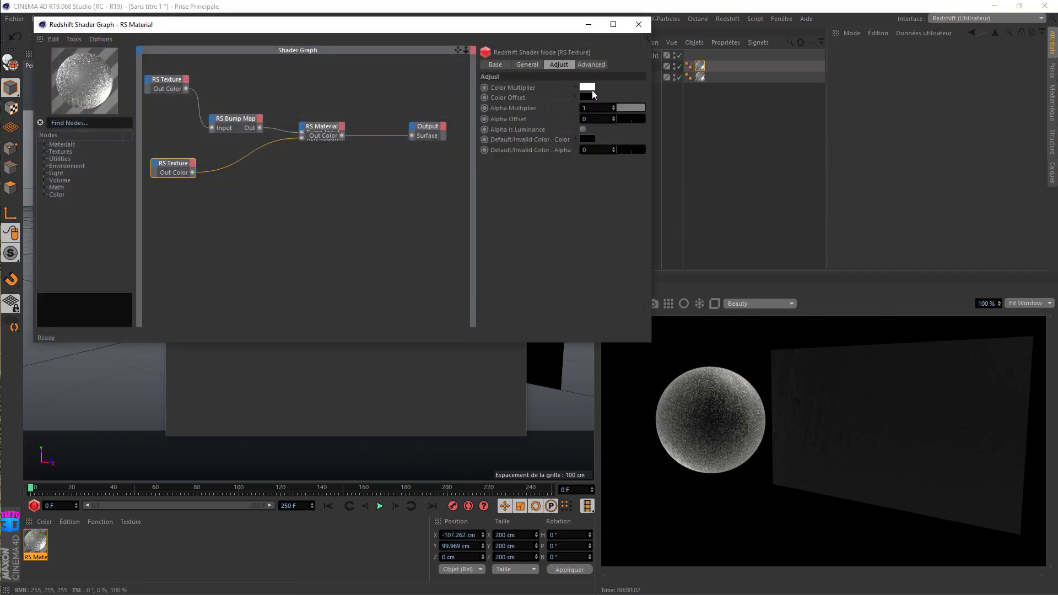
pyautogui.click(588, 87)
pyautogui.moveTo(574, 110); pyautogui.dragTo(502, 112)
pyautogui.click(566, 122)
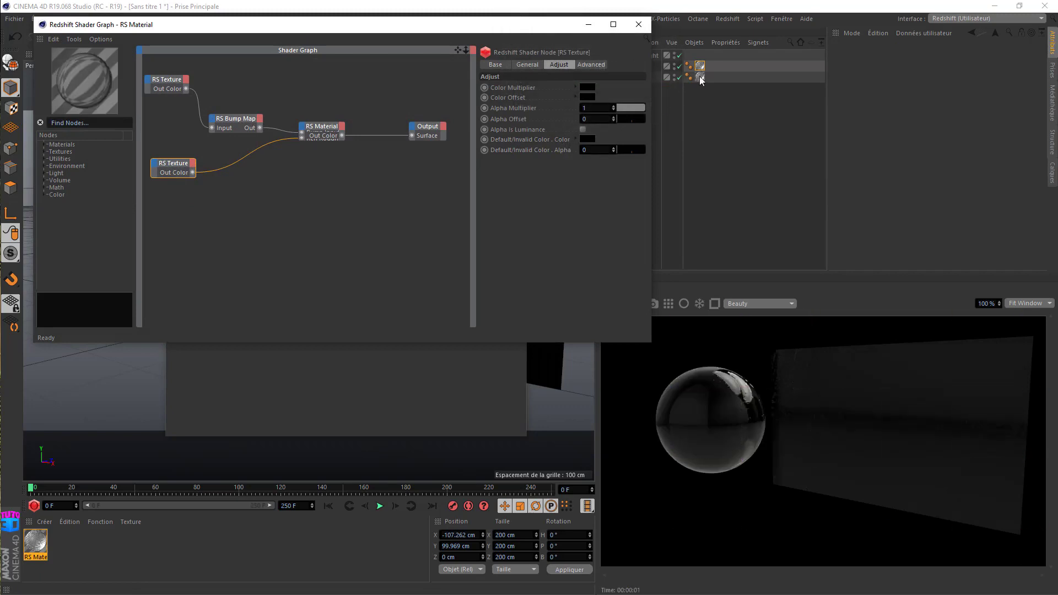
# - Raise the roughness texture's Color Multiplier to a dark grey and close the shader graph and material editor
pyautogui.click(588, 85)
pyautogui.moveTo(644, 111); pyautogui.dragTo(564, 113)
pyautogui.click(564, 126)
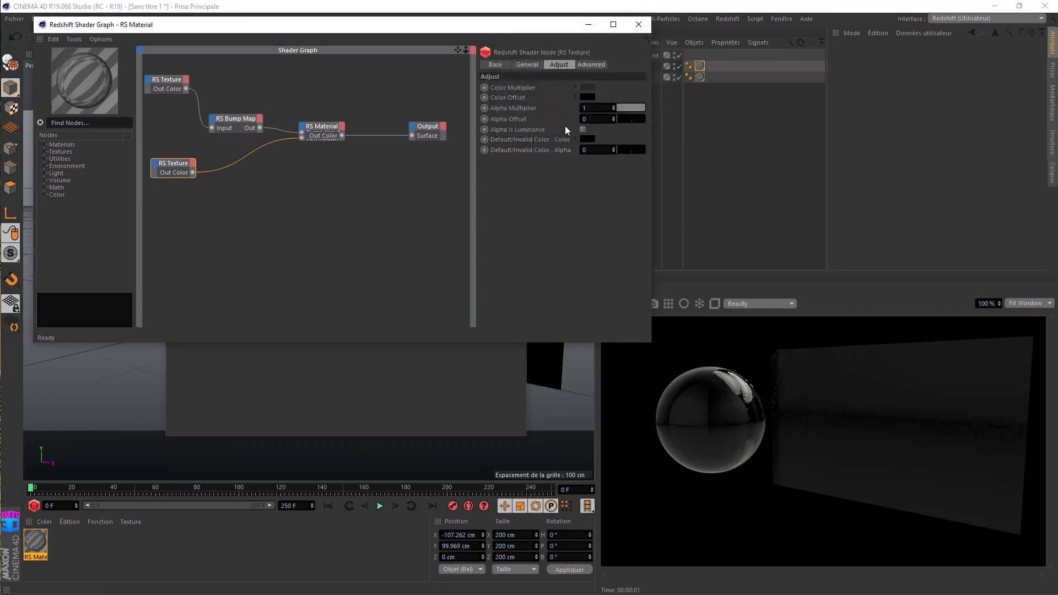
pyautogui.click(582, 97)
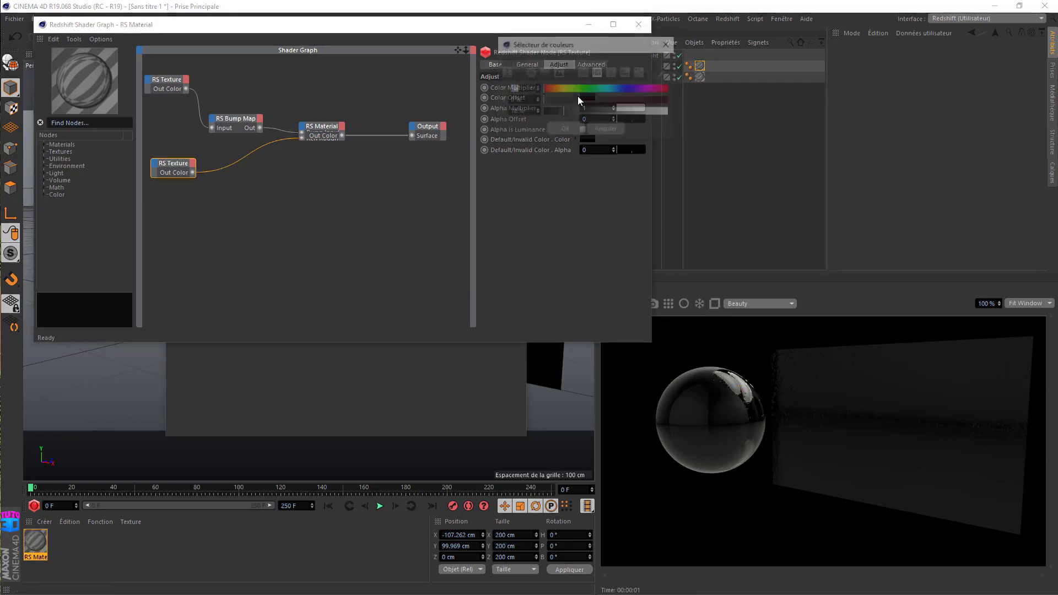
pyautogui.click(562, 130)
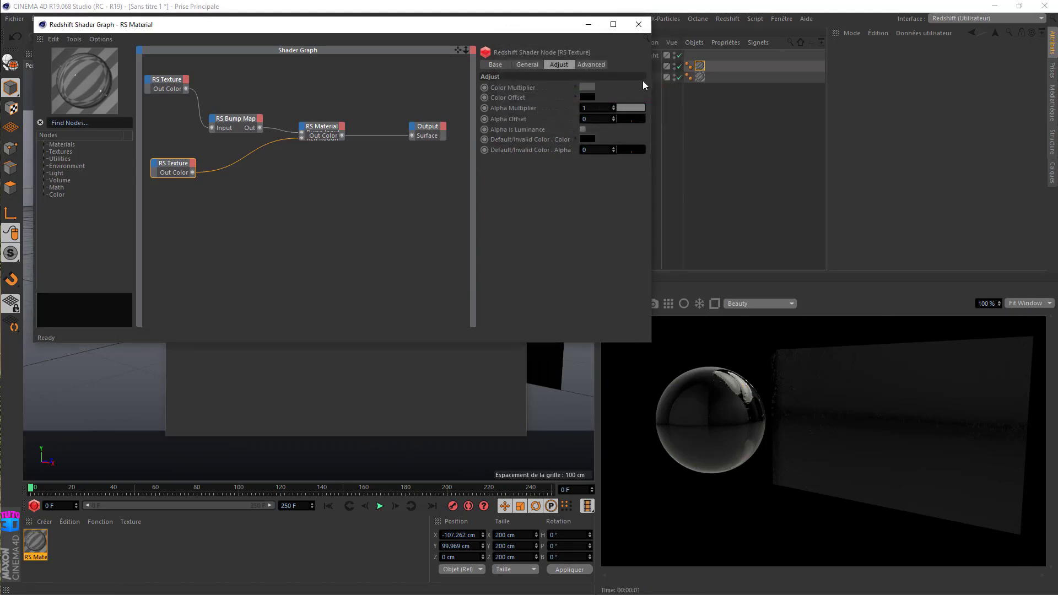
pyautogui.click(639, 24)
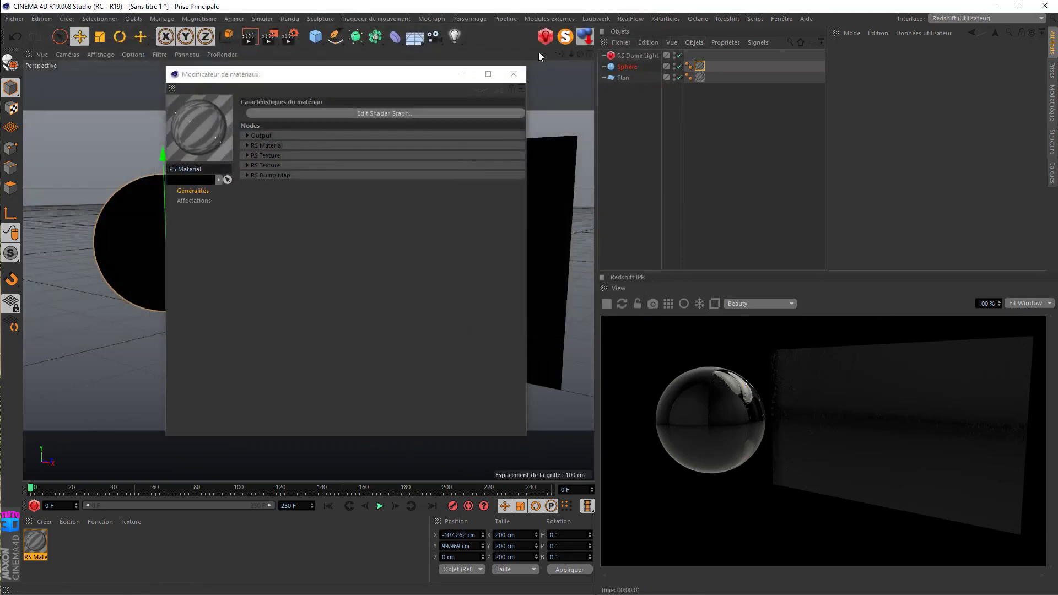
pyautogui.click(521, 75)
# - Play the timeline to frames 38 and 55, refreshing the Redshift IPR to examine the drops on the sphere and plane
pyautogui.moveTo(580, 55); pyautogui.dragTo(523, 30)
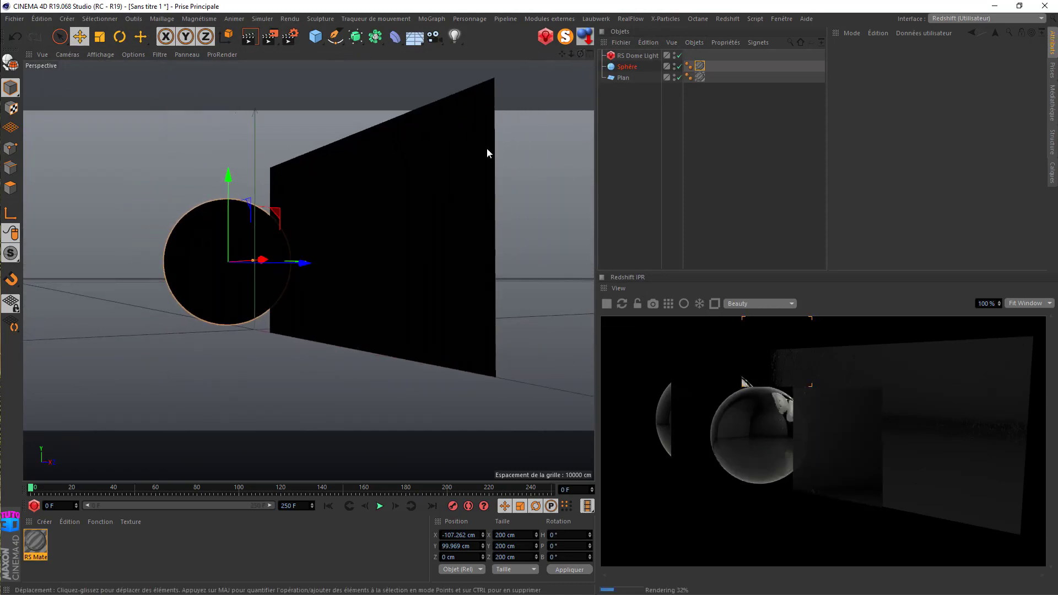
pyautogui.scroll(2, 373, 210)
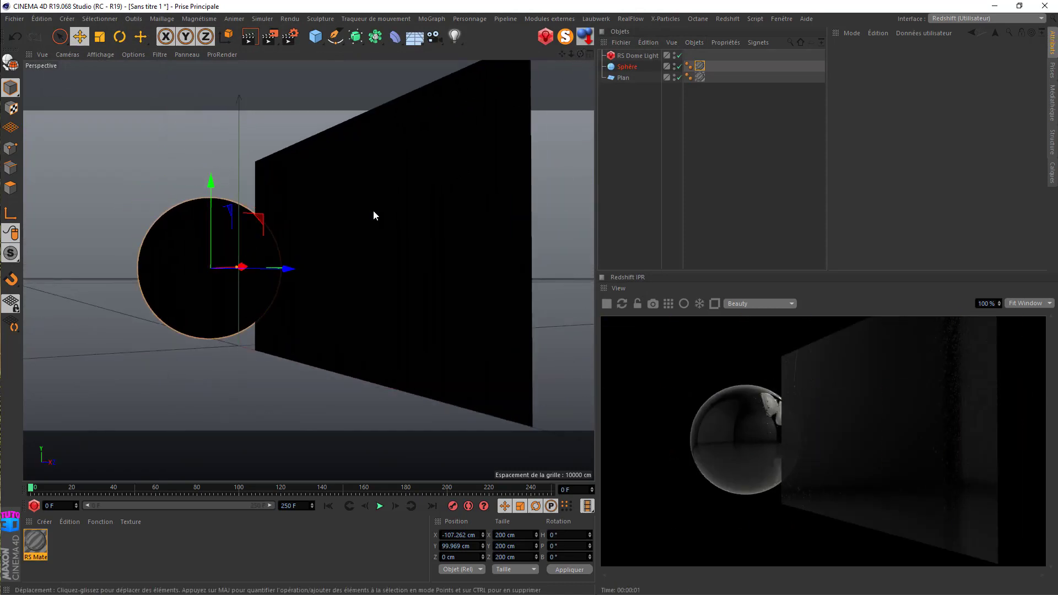
pyautogui.scroll(2, 373, 210)
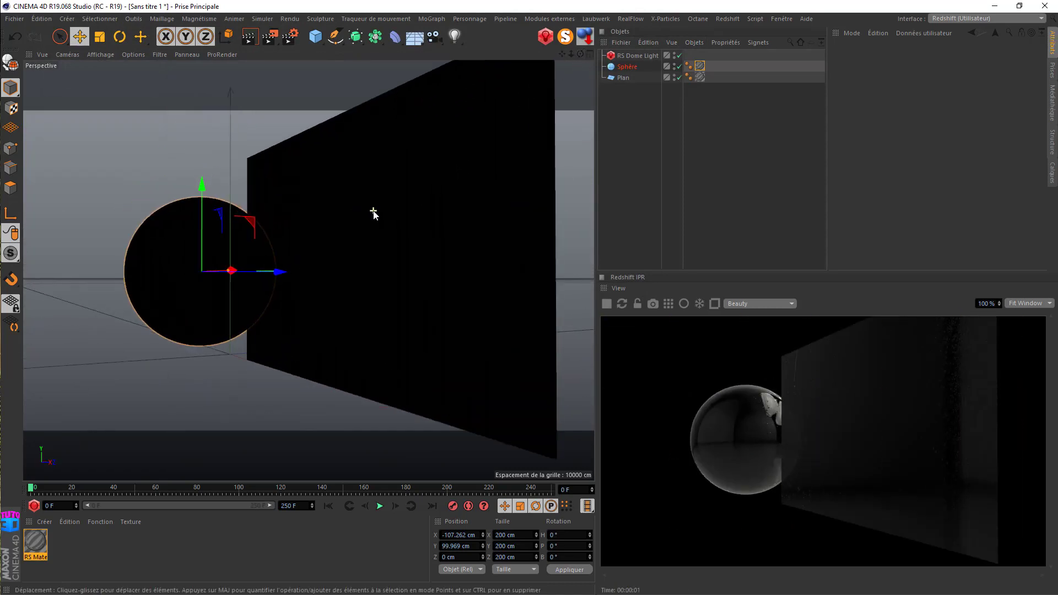
pyautogui.click(379, 508)
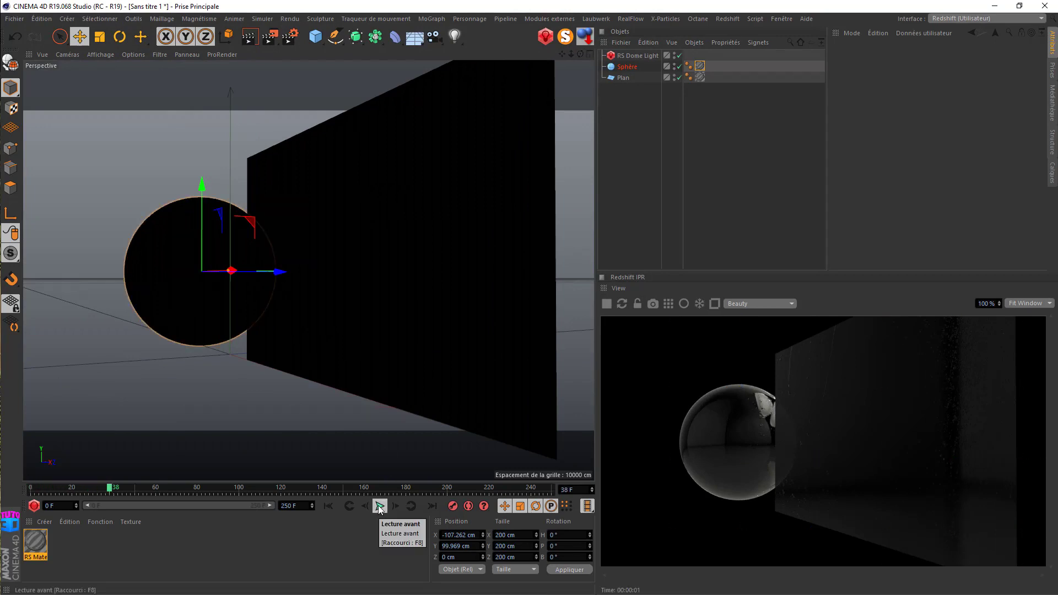
pyautogui.click(606, 303)
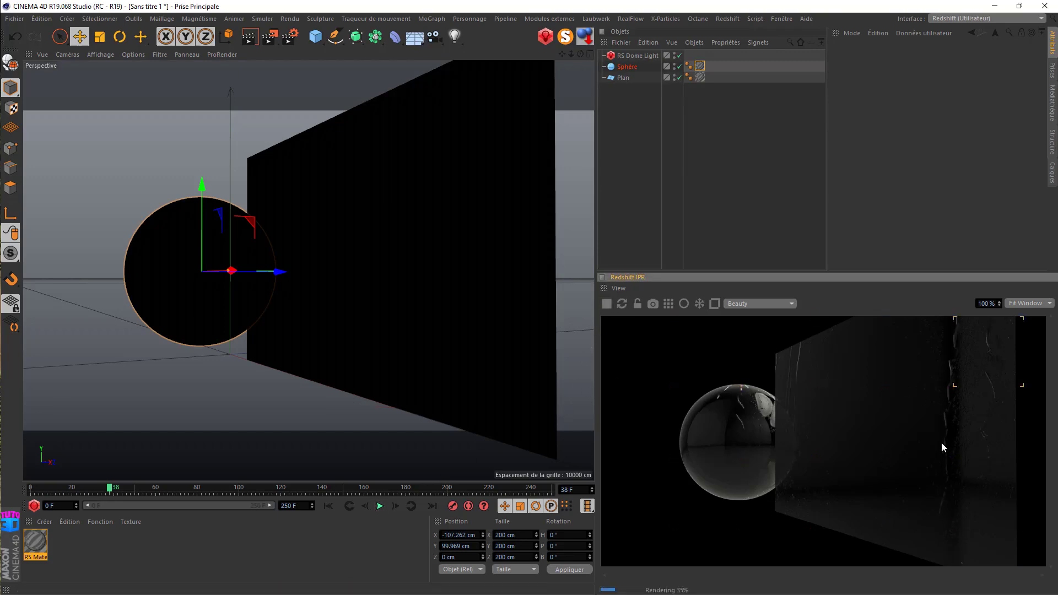
pyautogui.click(379, 506)
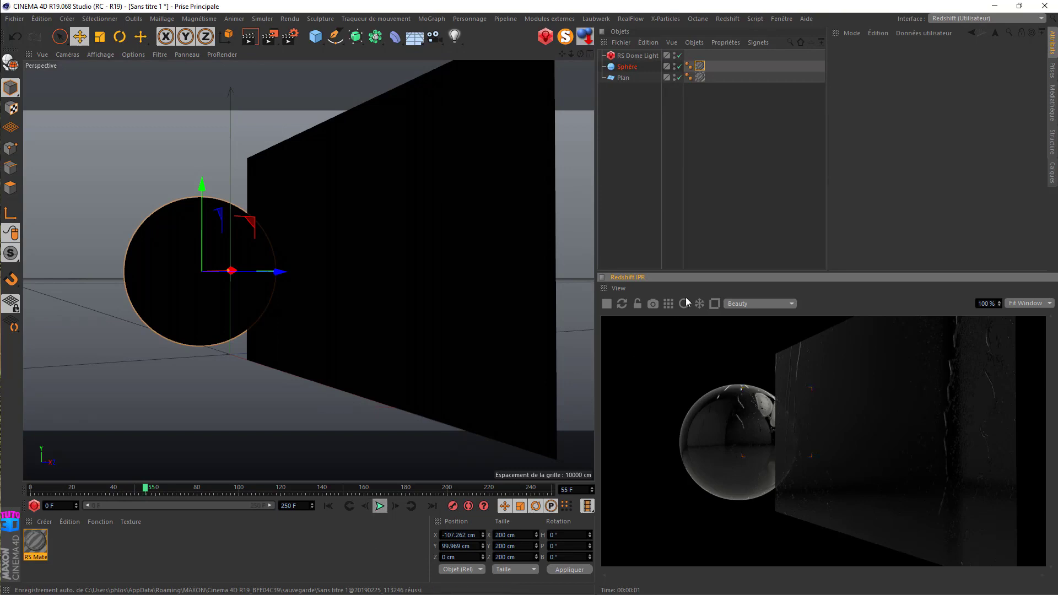
pyautogui.click(619, 305)
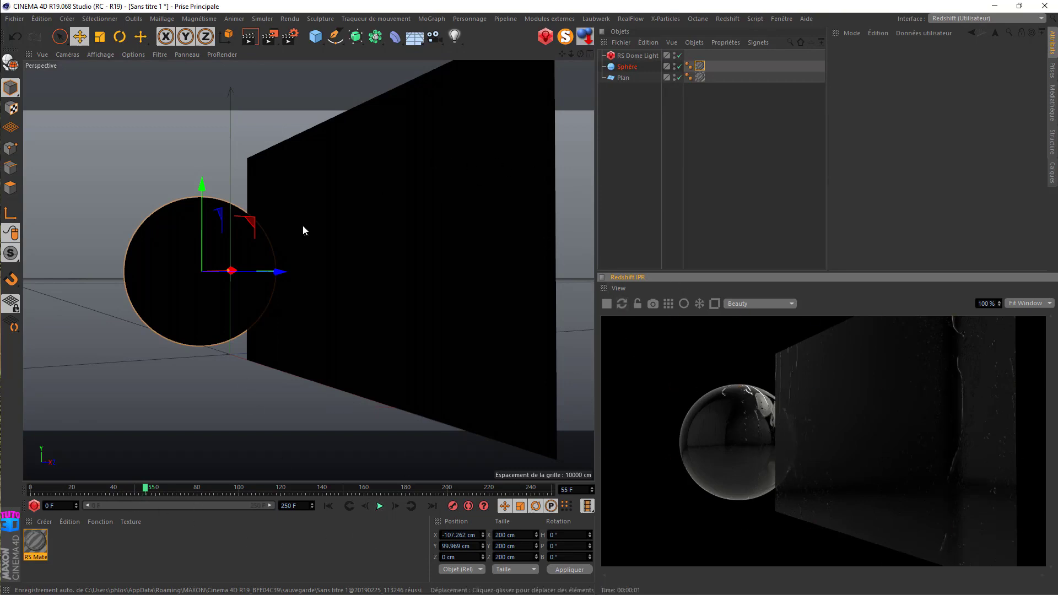
# - Set the render output's frame range to all frames (Toutes les images)
pyautogui.click(290, 36)
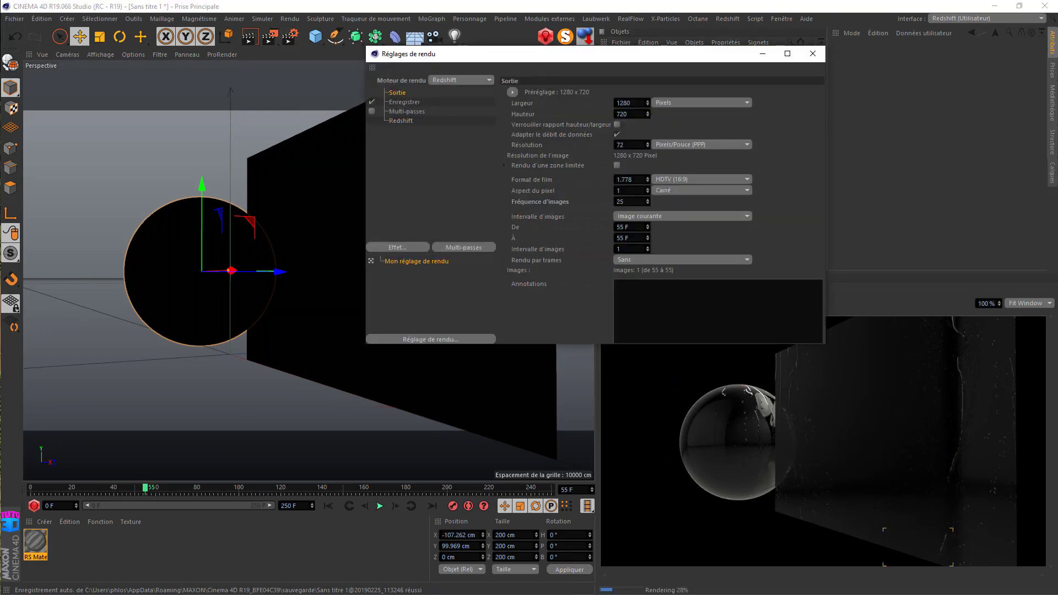
pyautogui.click(638, 218)
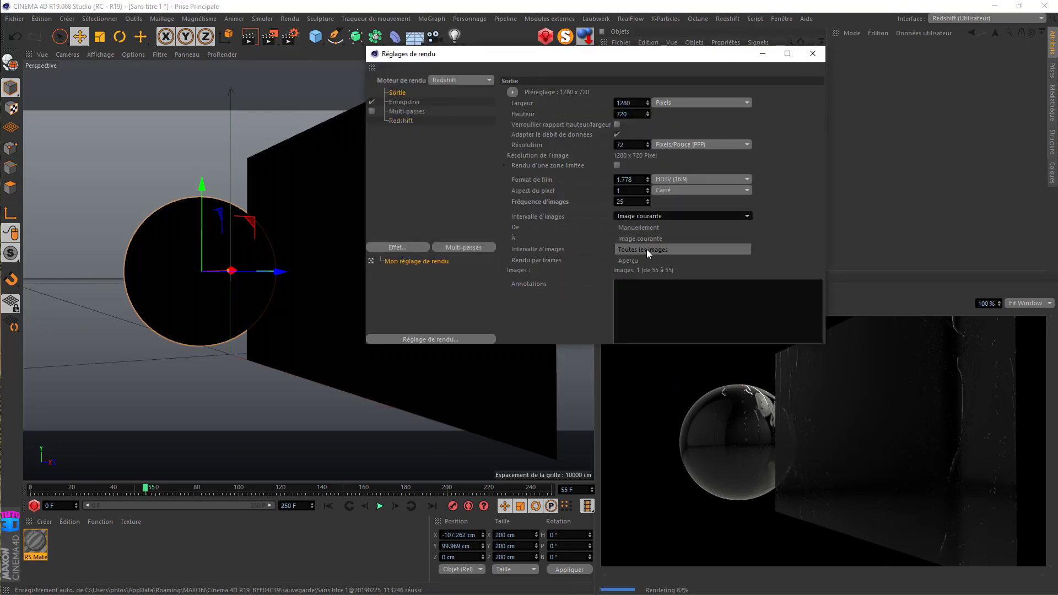
pyautogui.click(648, 251)
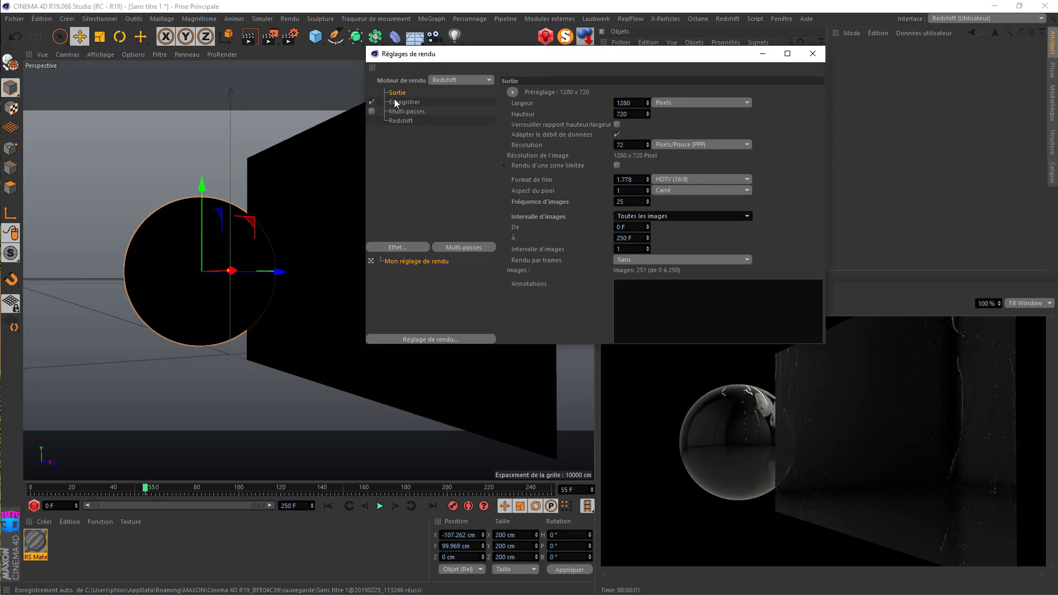
# - Set the Redshift Bucket Size to 256 in the system render options and close the render settings
pyautogui.click(396, 121)
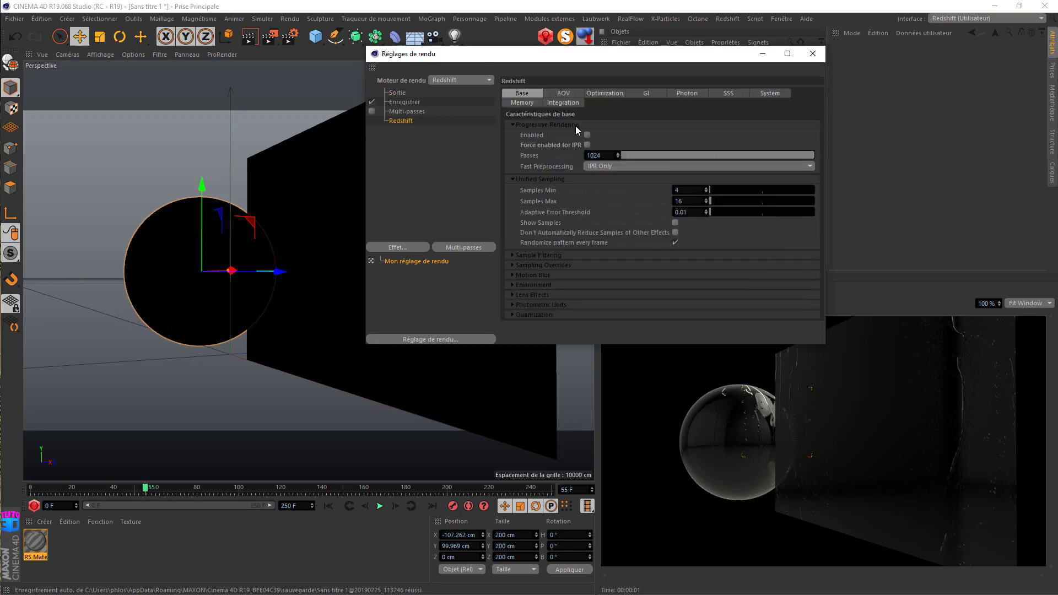
pyautogui.click(524, 105)
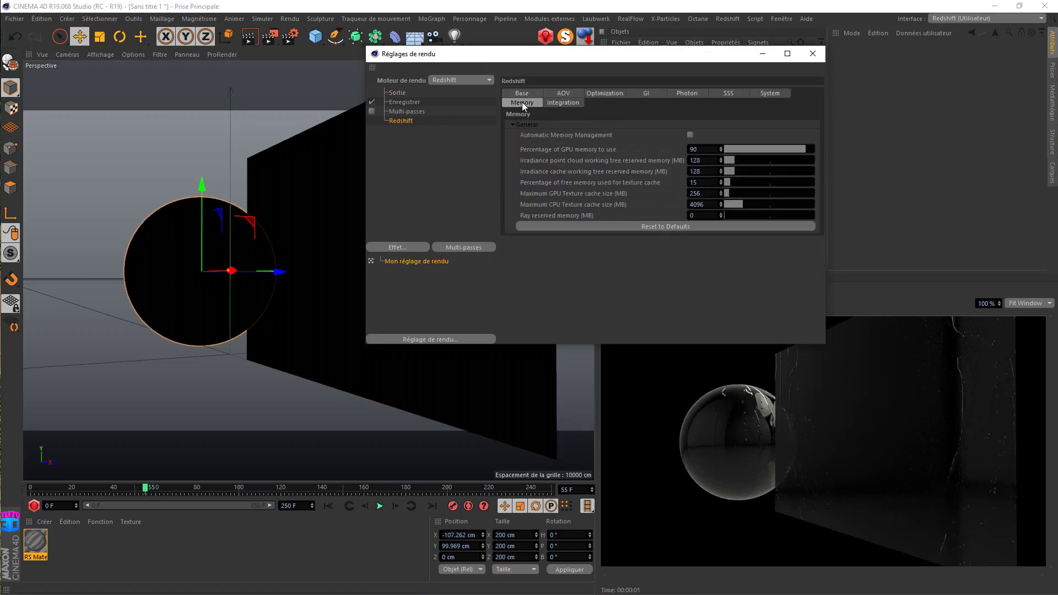
pyautogui.click(558, 103)
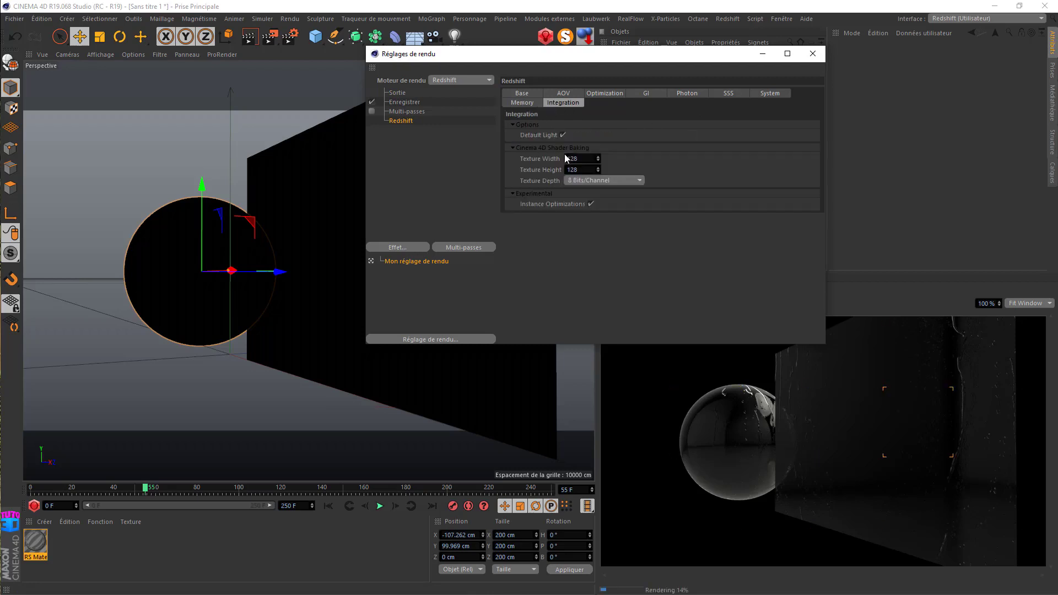
pyautogui.click(770, 93)
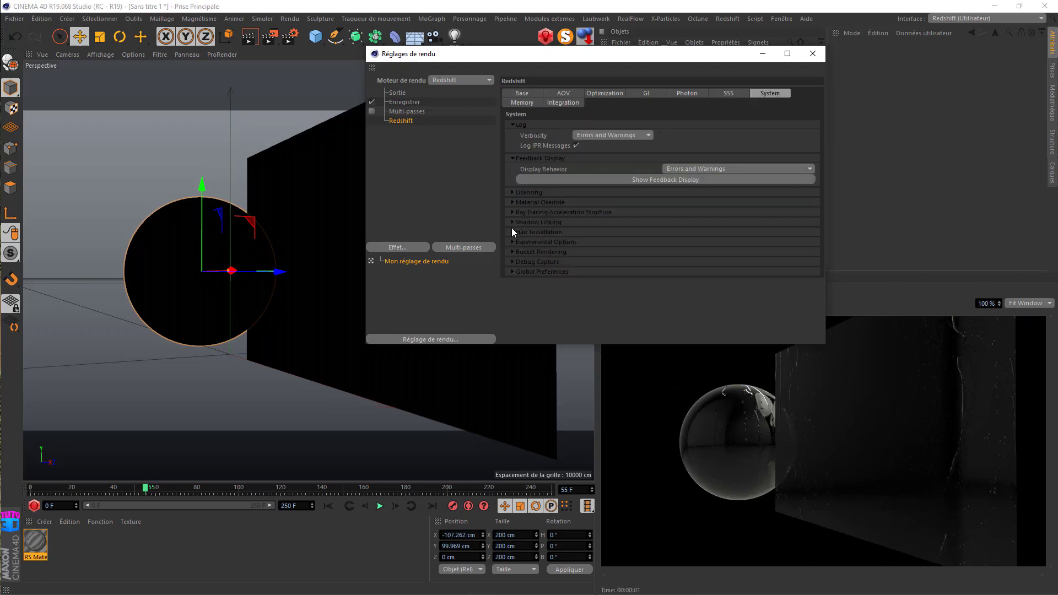
pyautogui.click(513, 252)
pyautogui.click(576, 263)
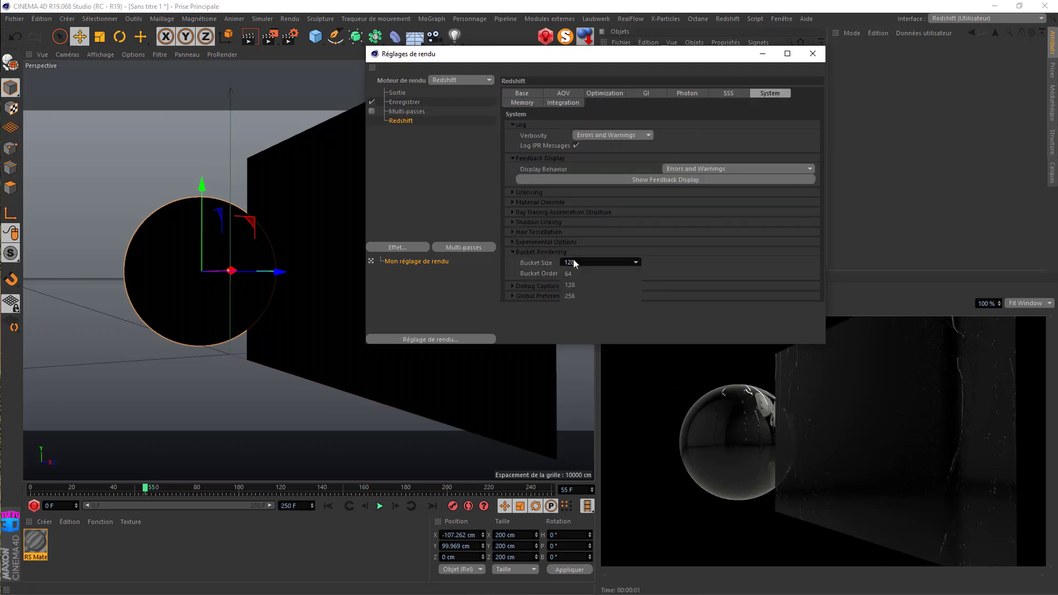
pyautogui.click(585, 296)
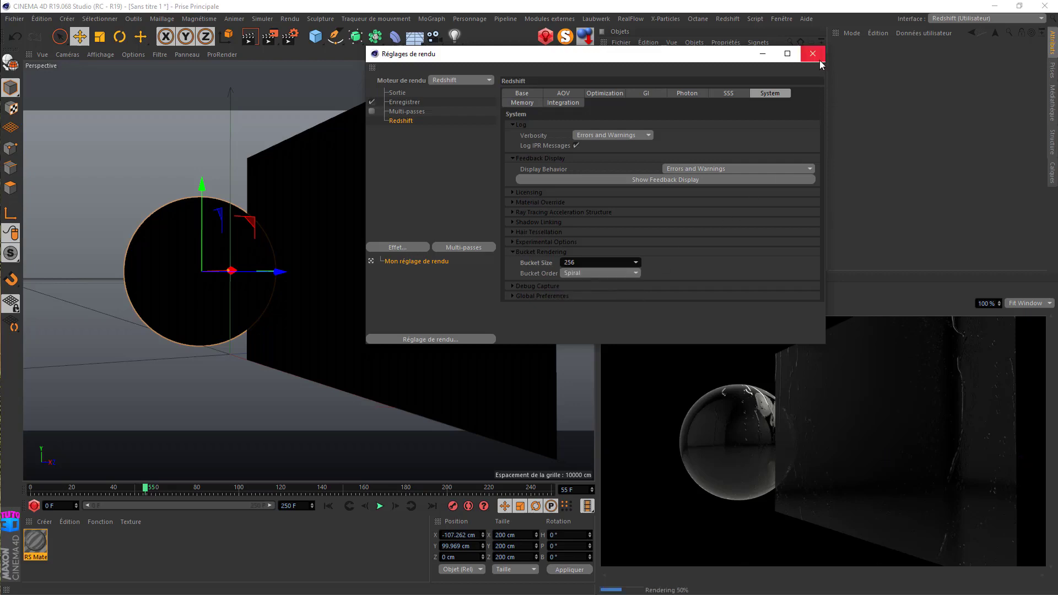
pyautogui.click(813, 53)
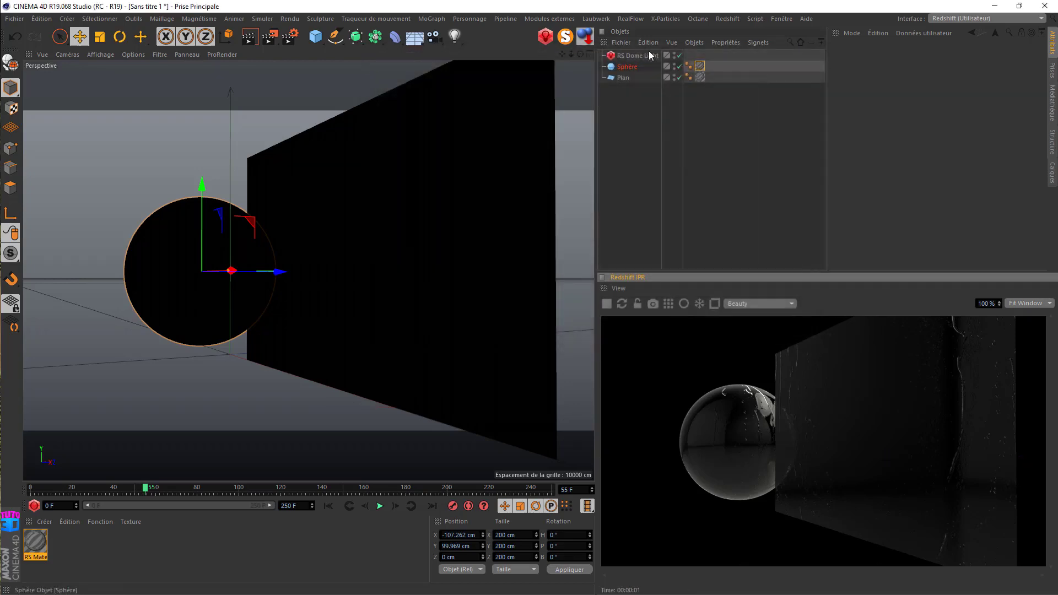
# - Render the animation to the picture viewer without a save file and play back the rendered frames
pyautogui.click(270, 41)
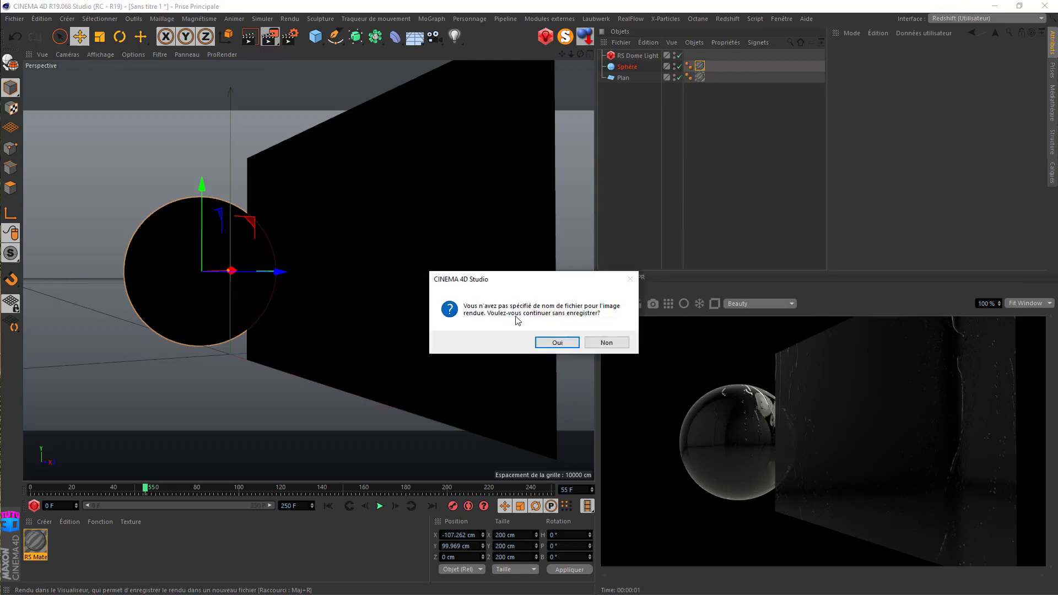
pyautogui.click(548, 342)
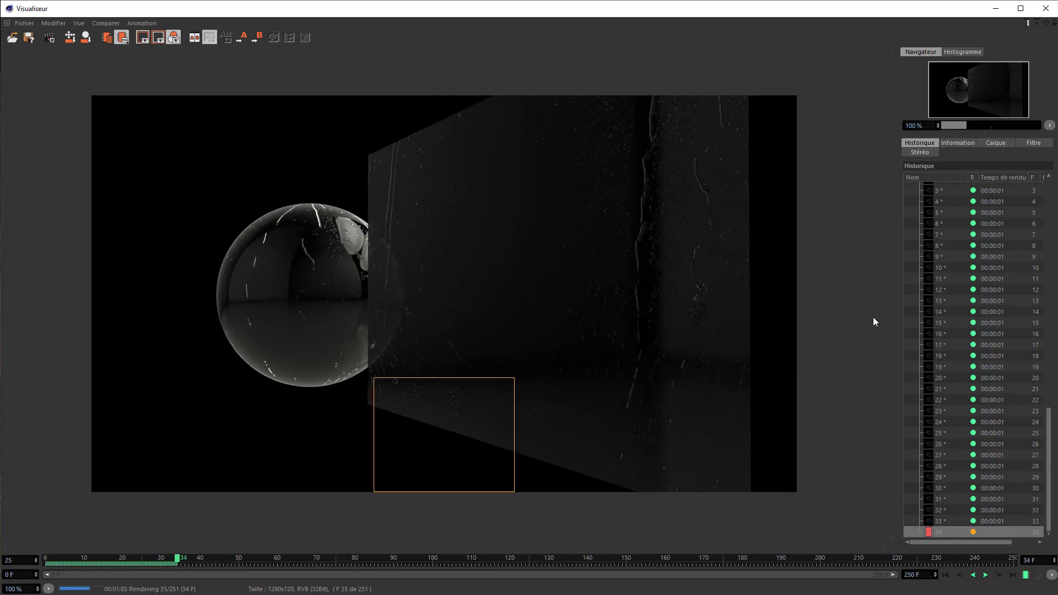
pyautogui.click(986, 575)
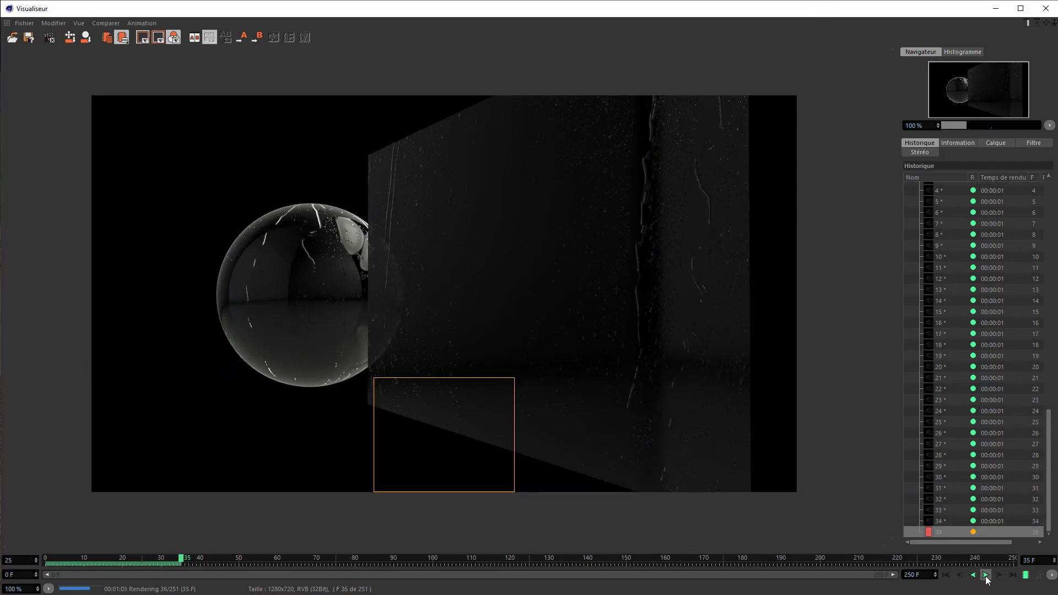